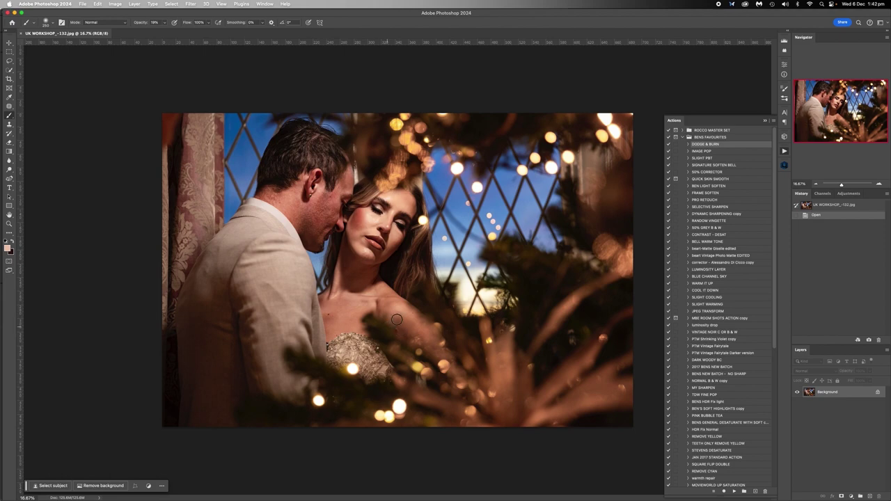
- Run the Retouch4me retouch with Heal, Mattifier, D&B, Skin Tone and Portrait Volumes enabled
left_click(785, 166)
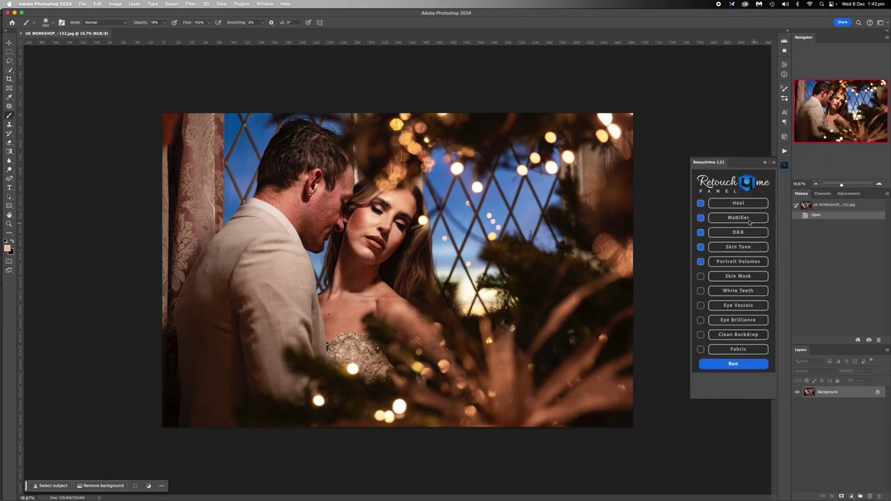
left_click(720, 365)
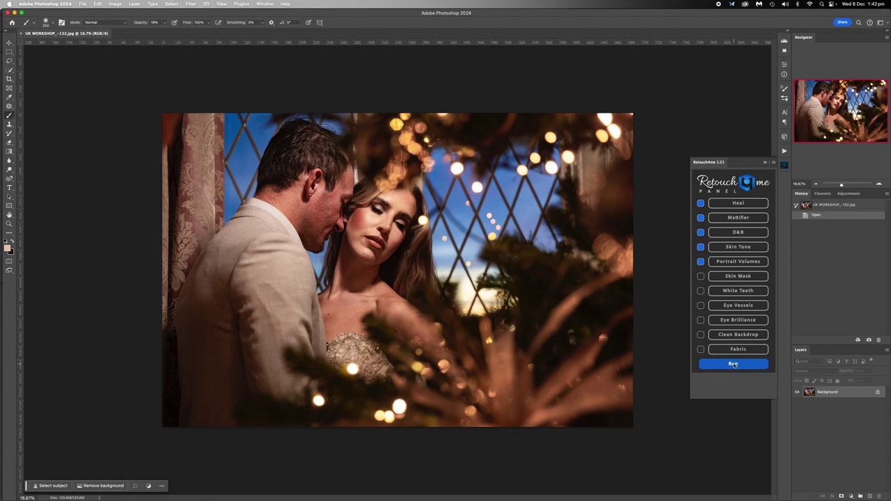
left_click(733, 364)
left_click(733, 363)
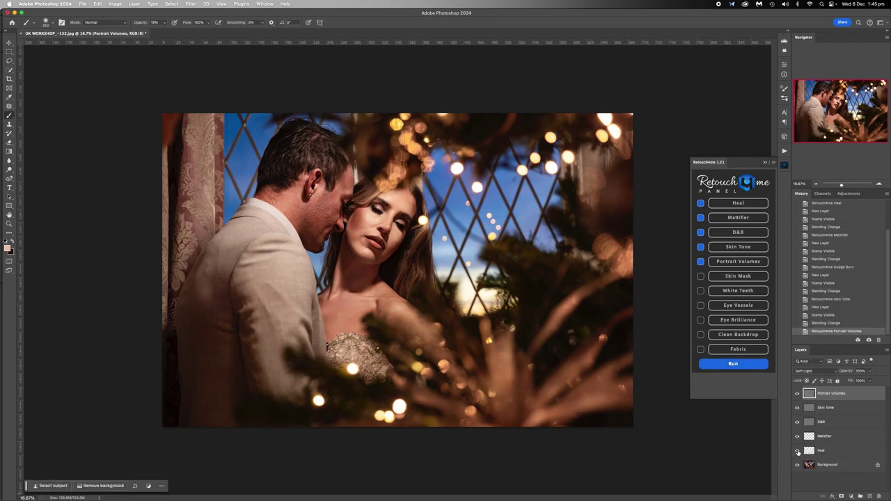
- Compare the photo with the Heal layer hidden and shown
left_click(798, 450)
left_click(797, 450)
left_click(798, 451)
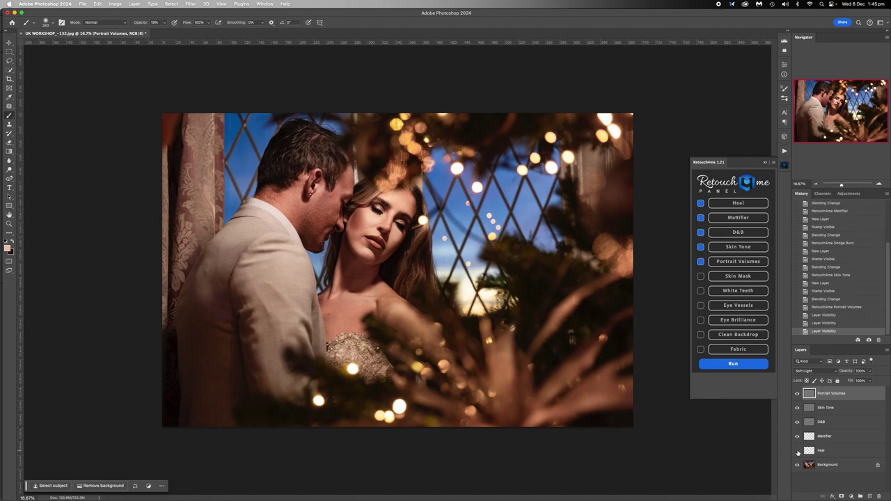
left_click(798, 451)
left_click(798, 451)
left_click(798, 451)
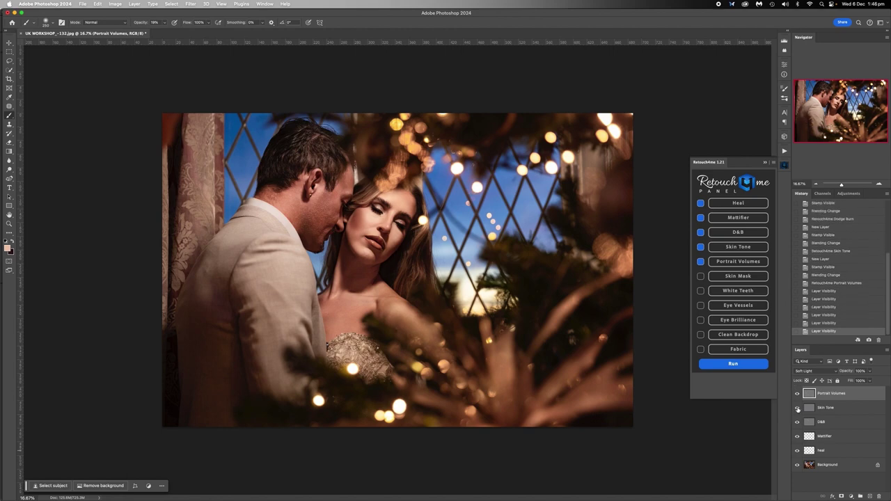
- Compare the whole photo with the Skin Tone layer hidden and shown
left_click(798, 409)
left_click(798, 409)
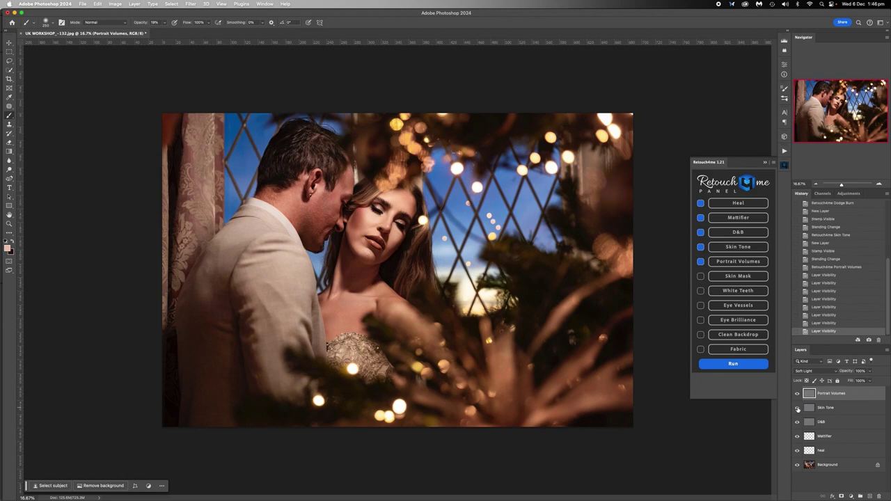
left_click(797, 409)
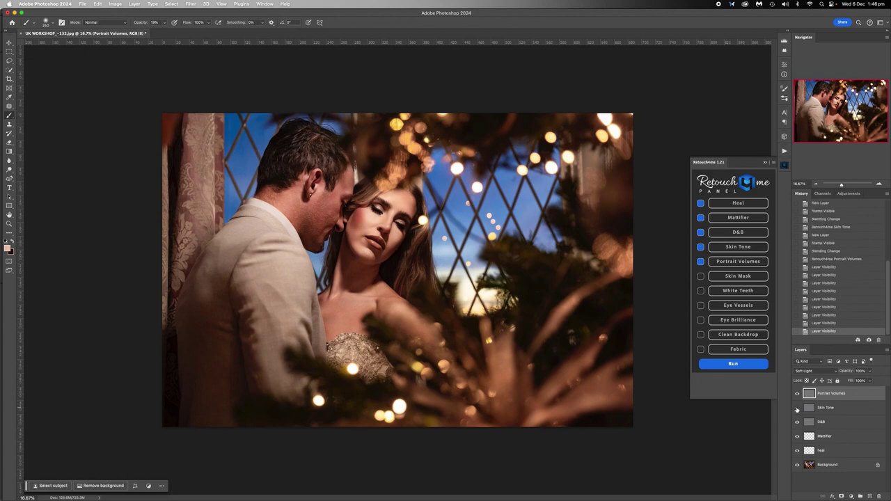
left_click(797, 410)
left_click(797, 410)
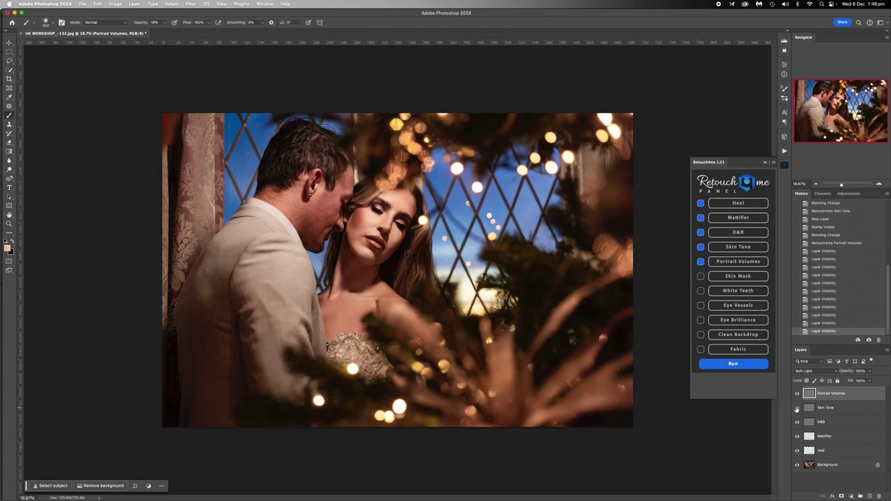
left_click(798, 410)
left_click(797, 409)
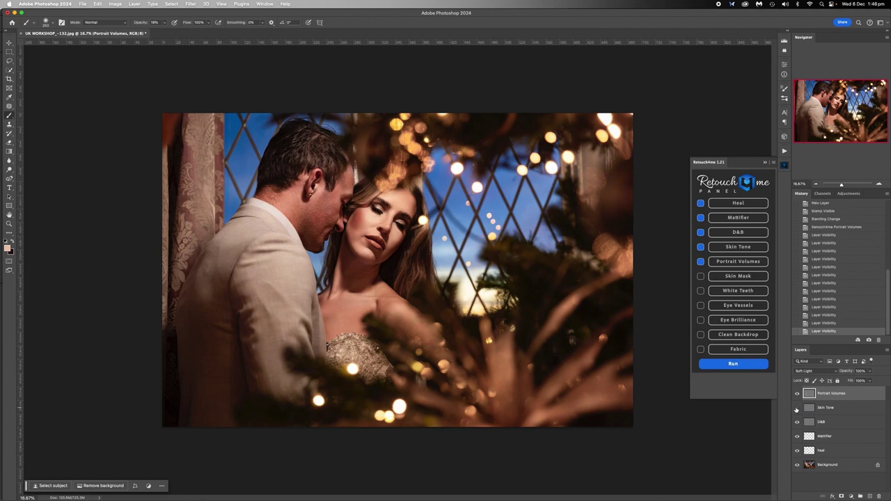
left_click(798, 409)
- Check the Skin Tone layer's effect on the couple's faces up close by switching its visibility off and on
left_click(879, 184)
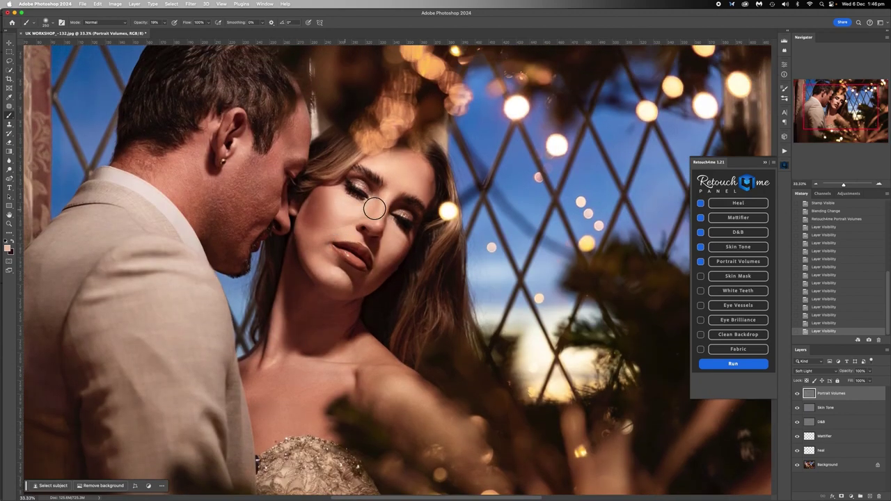
scroll(374, 209, "left", 5)
scroll(374, 209, "up", 2)
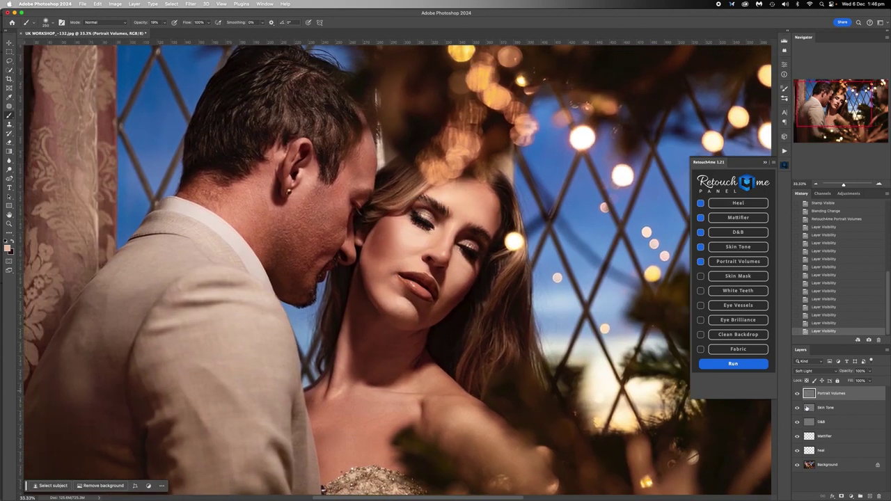
left_click(798, 409)
left_click(798, 409)
left_click(797, 410)
- Add a white layer mask to the Skin Tone layer and prepare a black brush at about 50% opacity
left_click(833, 410)
left_click(842, 496)
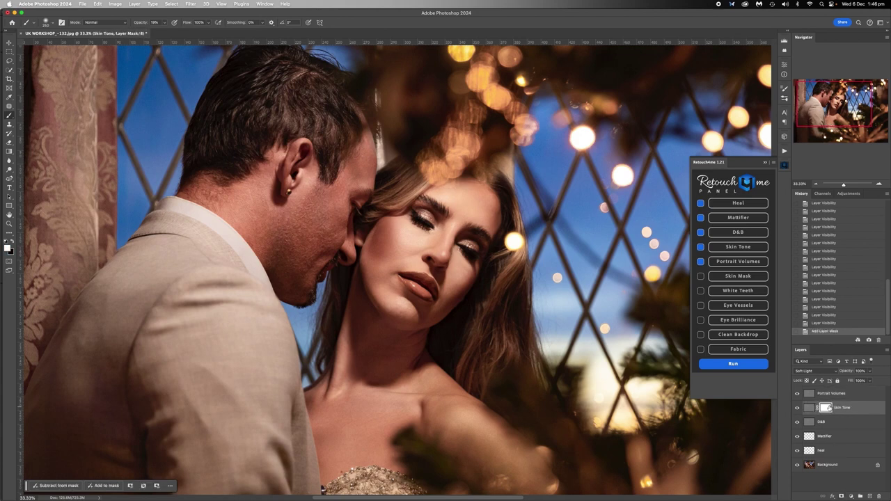
left_click(12, 243)
left_click_drag(165, 26, 173, 31)
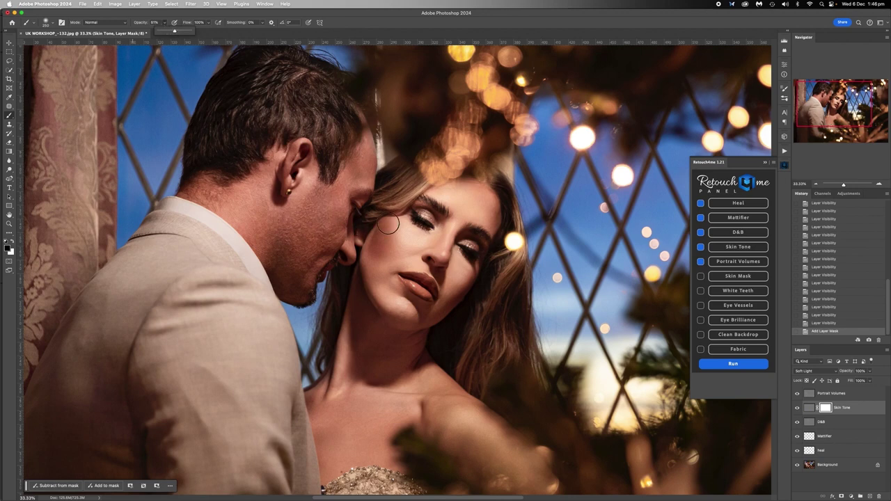
- Paint black on the Skin Tone mask over the bride's eye, cheek, jaw and chin to bring back their original colour
key("bracketright")
key("bracketright")
key("bracketright")
key("bracketright")
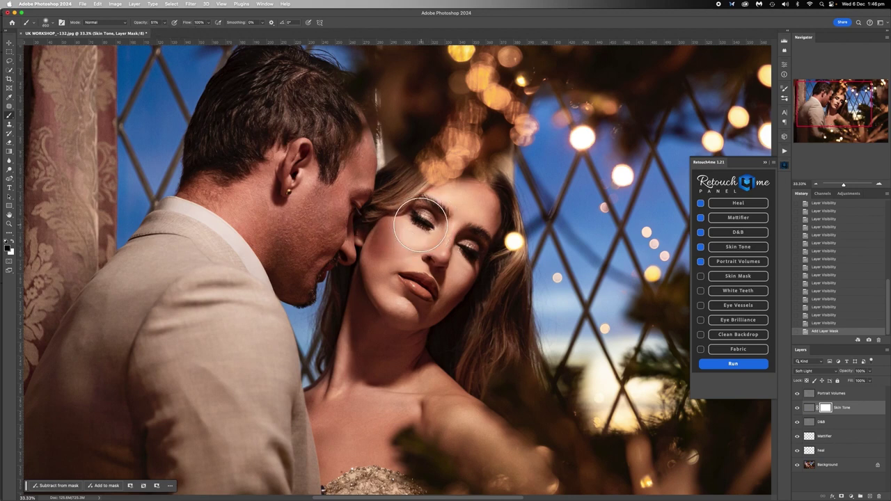
left_click(416, 223)
left_click(416, 223)
key("bracketleft")
key("bracketleft")
left_click(381, 245)
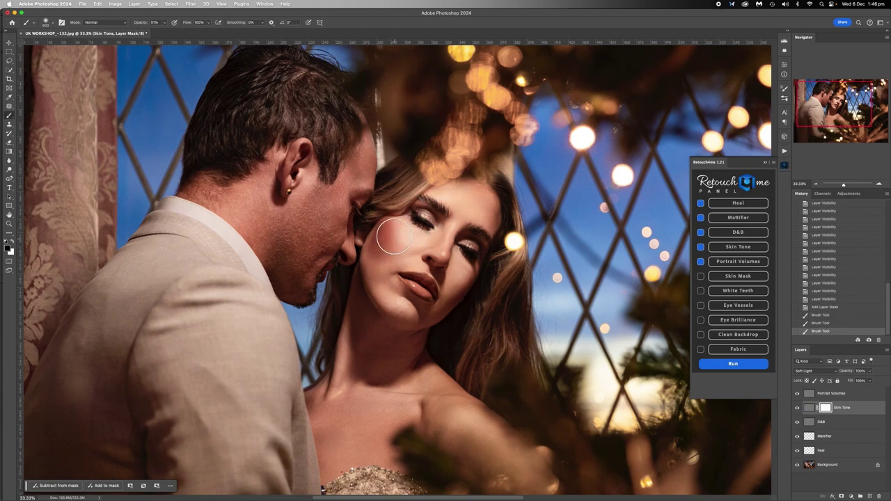
left_click(394, 237)
left_click(389, 224)
left_click(386, 293)
left_click(442, 302)
left_click(425, 314)
left_click(416, 280)
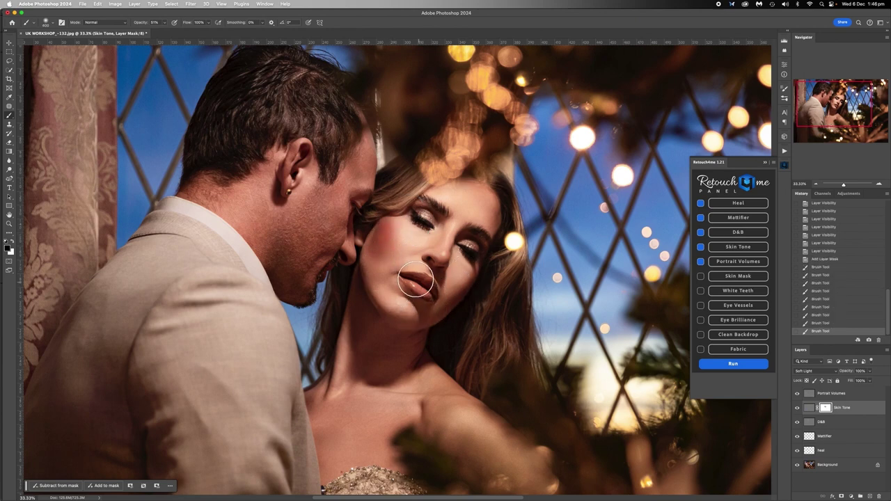
- Paint the Skin Tone effect away from the bride's lips on the mask with a smaller brush
key("bracketleft")
left_click(422, 289)
left_click(424, 291)
left_click(416, 282)
left_click(415, 281)
left_click(419, 284)
left_click(424, 290)
left_click(420, 291)
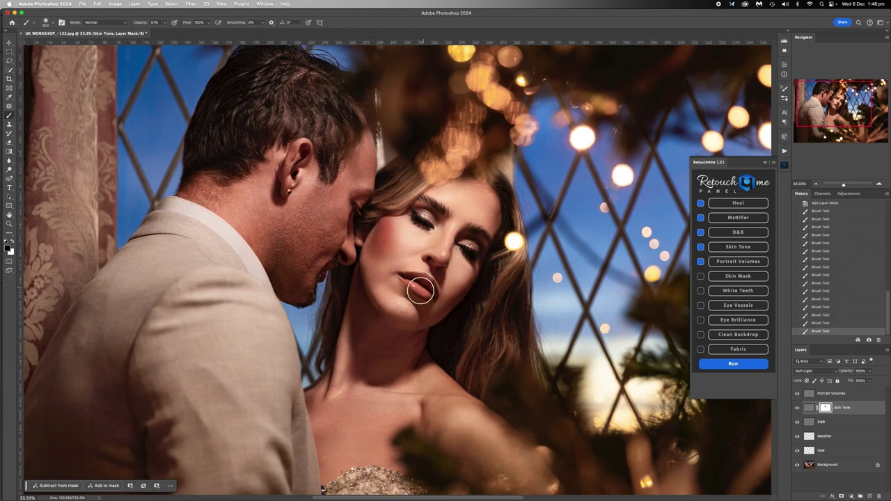
- Paint black on the Skin Tone mask over the bride's cheek, neck, chest and shoulder, adjusting the brush size to each area
left_click(389, 231)
key("bracketright")
key("bracketright")
key("bracketright")
key("bracketright")
scroll(463, 368, "down", 5)
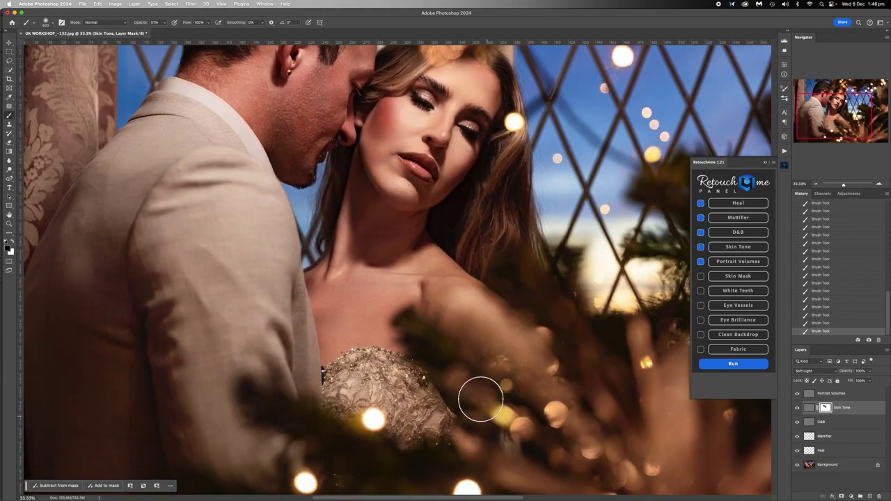
key("bracketright")
key("bracketright")
key("bracketright")
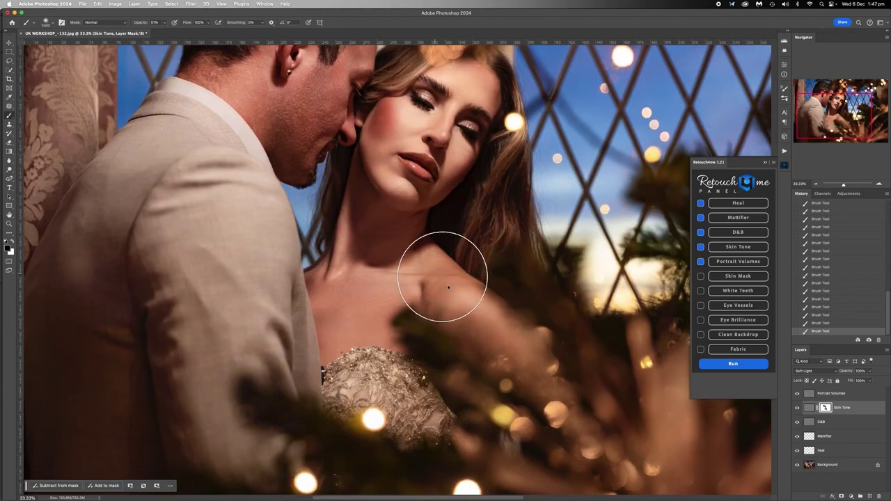
key("bracketleft")
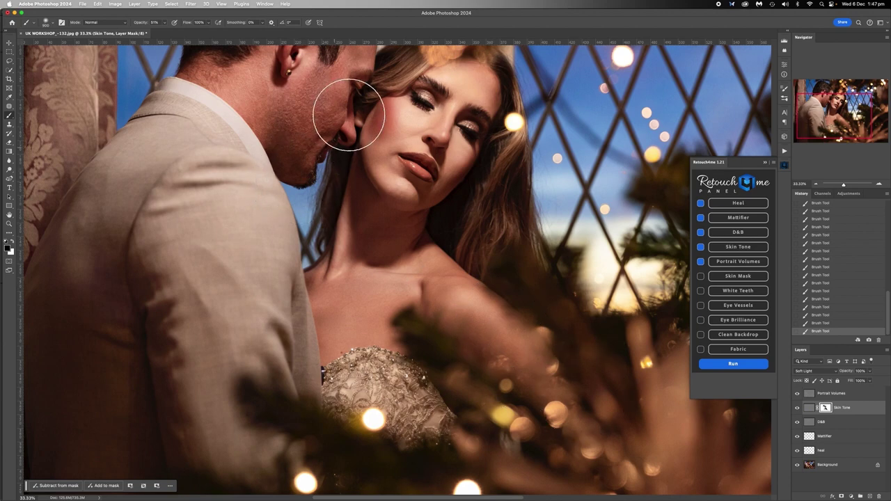
key("bracketleft")
key("bracketleft")
key("bracketleft")
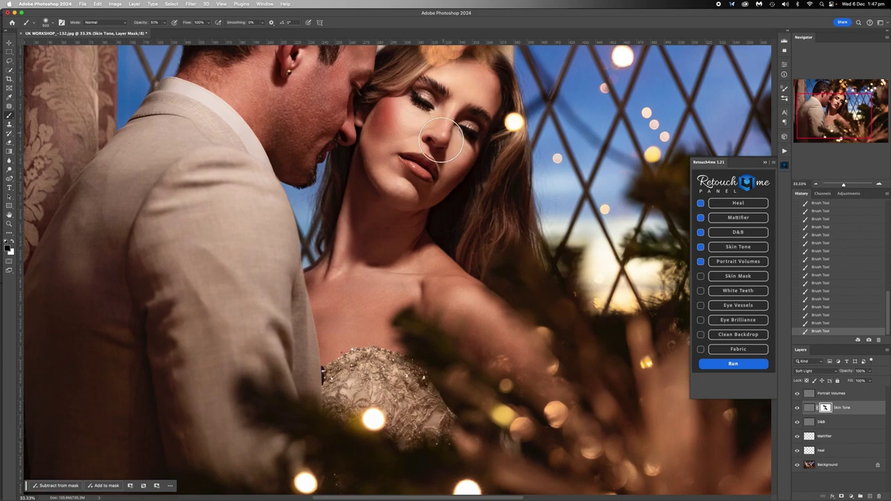
key("bracketleft")
key("bracketleft")
key("bracketleft")
- Compare the photo with the D&B layer hidden and shown
left_click(816, 185)
scroll(456, 261, "up", 5)
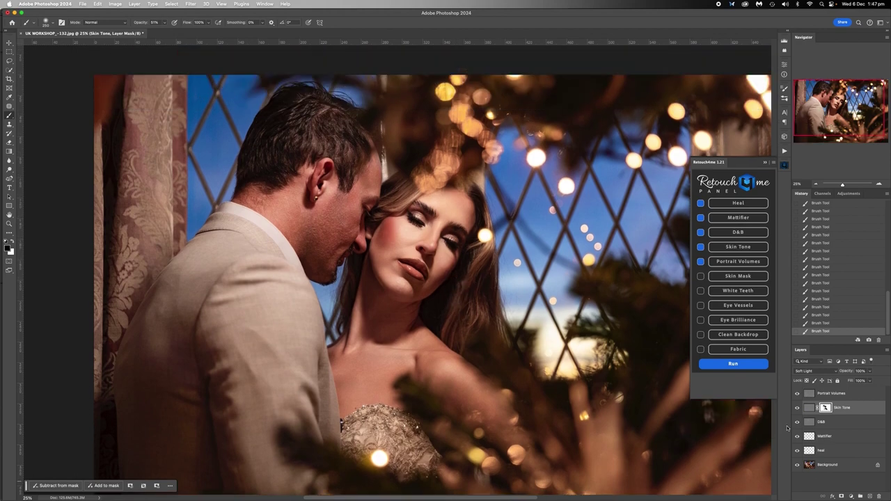
left_click(797, 422)
left_click(797, 422)
left_click(798, 423)
left_click(797, 422)
left_click(797, 422)
left_click(798, 422)
- Compare the photo with the Mattifier layer hidden and shown
left_click(797, 437)
left_click(798, 436)
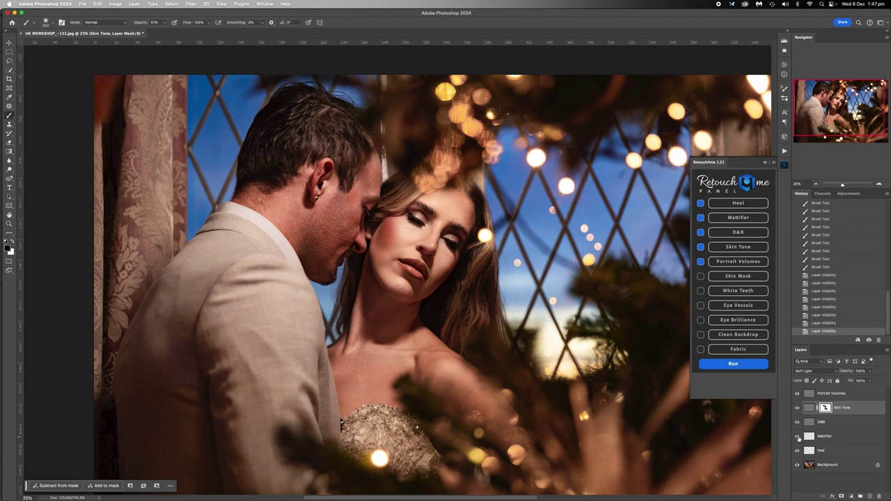
left_click(797, 437)
left_click(798, 437)
- Compare the photo with the Portrait Volumes layer hidden and shown
left_click(798, 394)
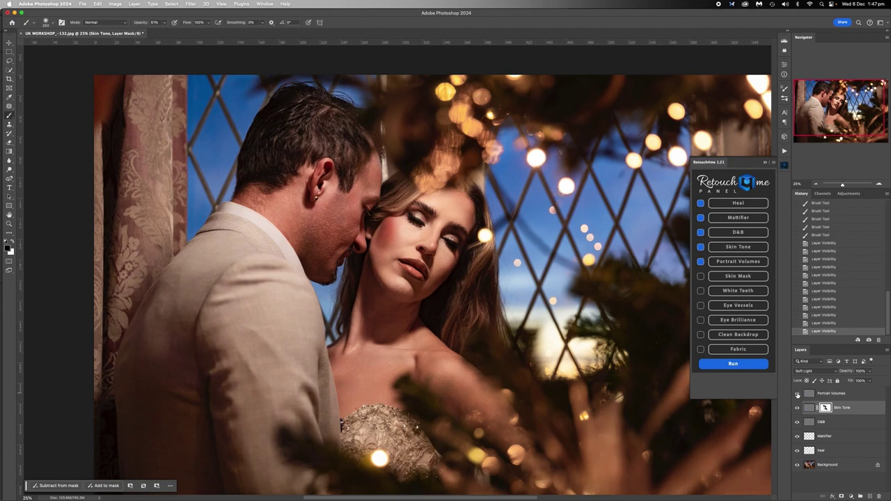
left_click(797, 394)
left_click(798, 394)
left_click(797, 394)
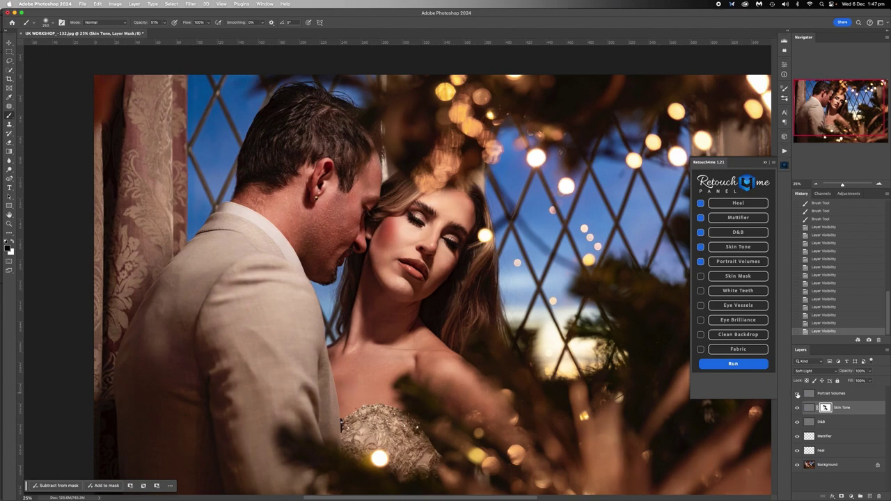
left_click(798, 394)
left_click(798, 394)
- Flatten the retouch layers into a single background and collapse the Retouch4me panel
right_click(835, 464)
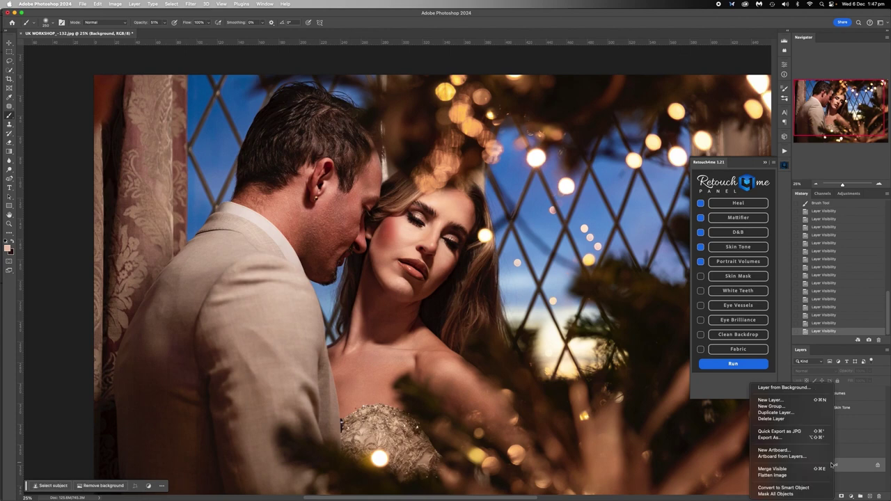
left_click(789, 475)
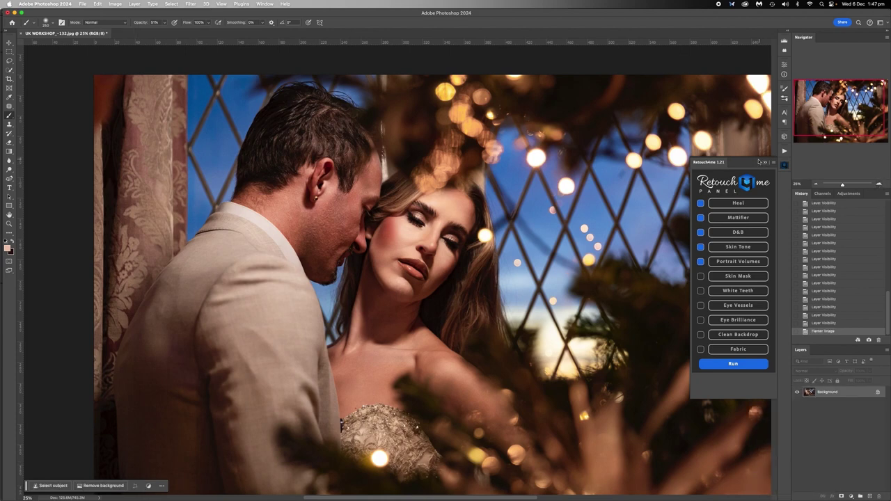
left_click(763, 162)
- Examine the retouched skin on both faces up close, and review the whole photo
left_click(880, 185)
left_click(880, 184)
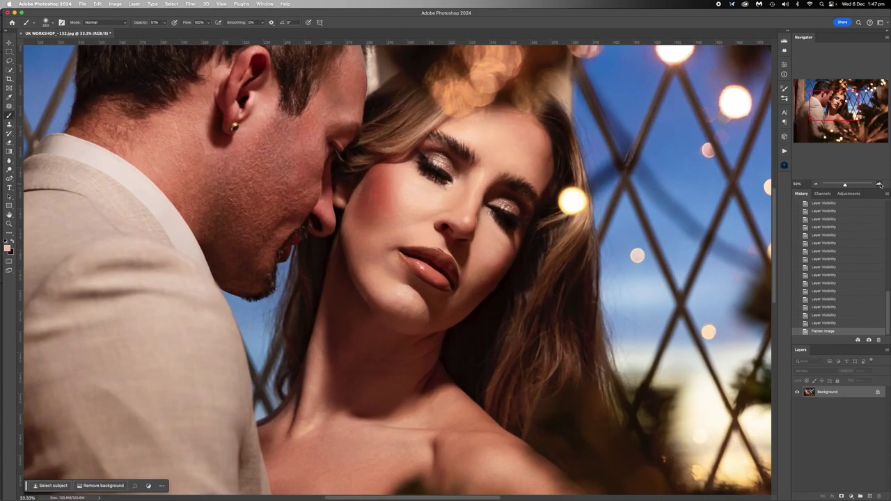
left_click(881, 184)
left_click(881, 185)
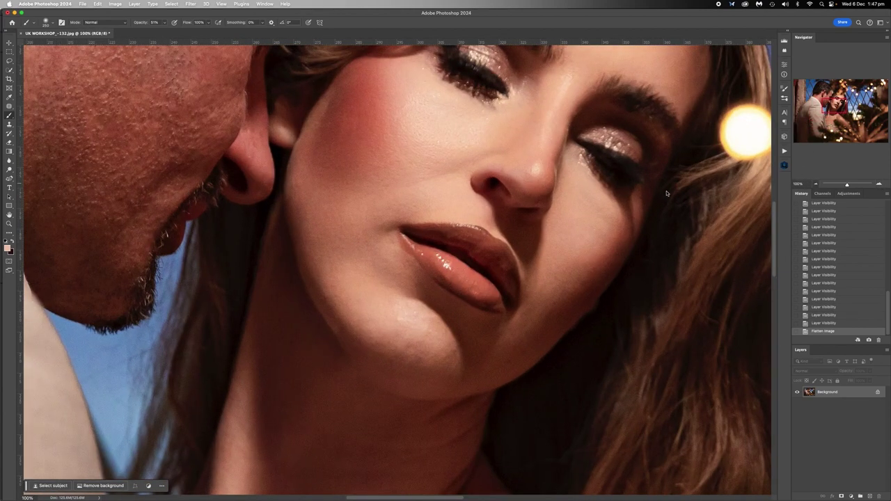
key("super+minus")
scroll(459, 146, "up", 1)
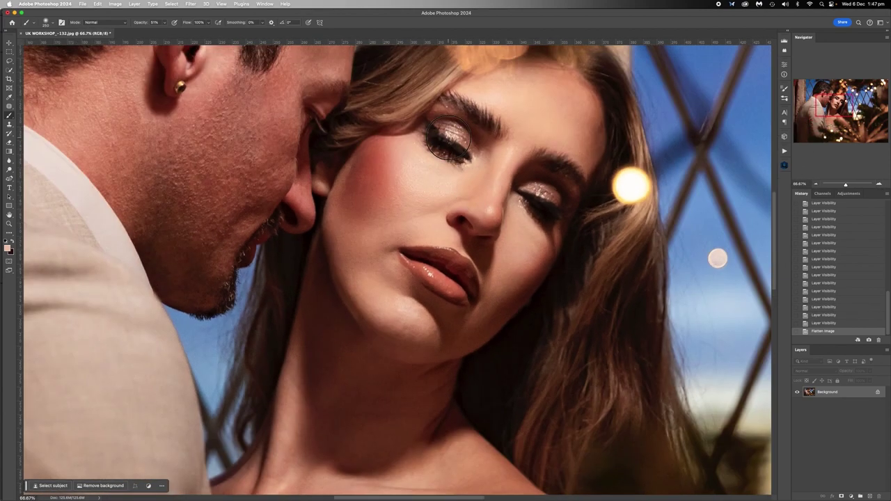
scroll(448, 138, "up", 5)
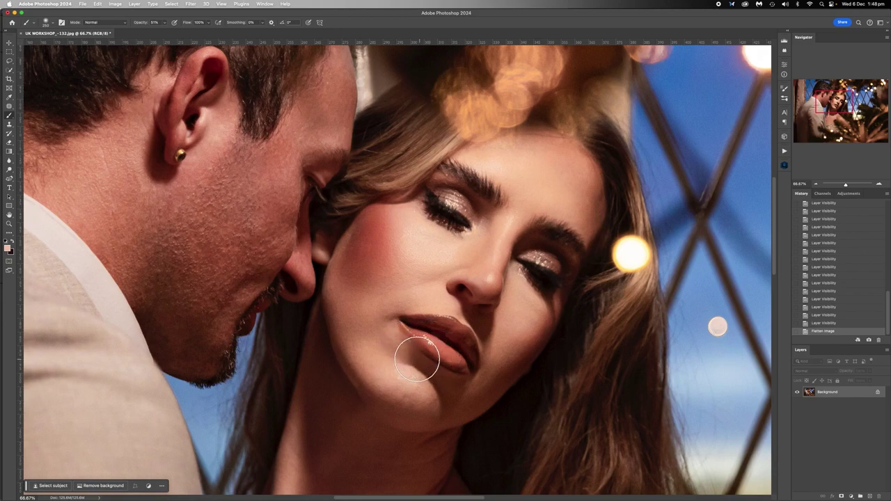
key("ctrl+minus")
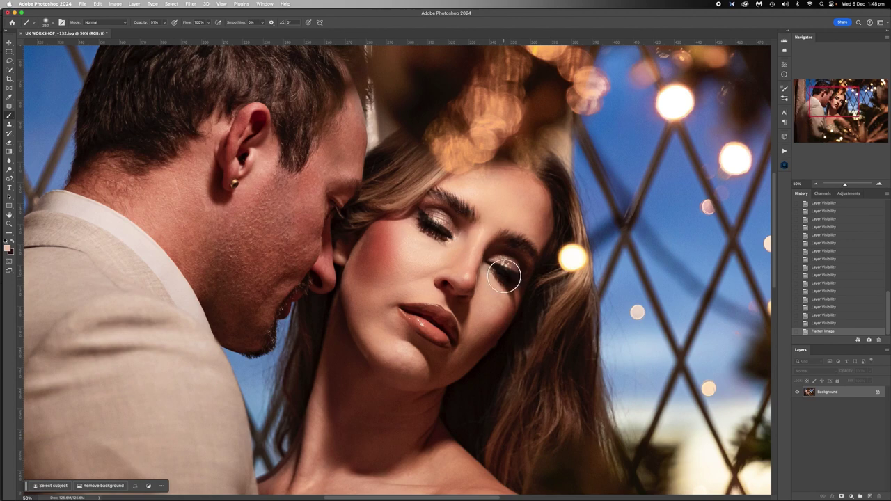
left_click(816, 184)
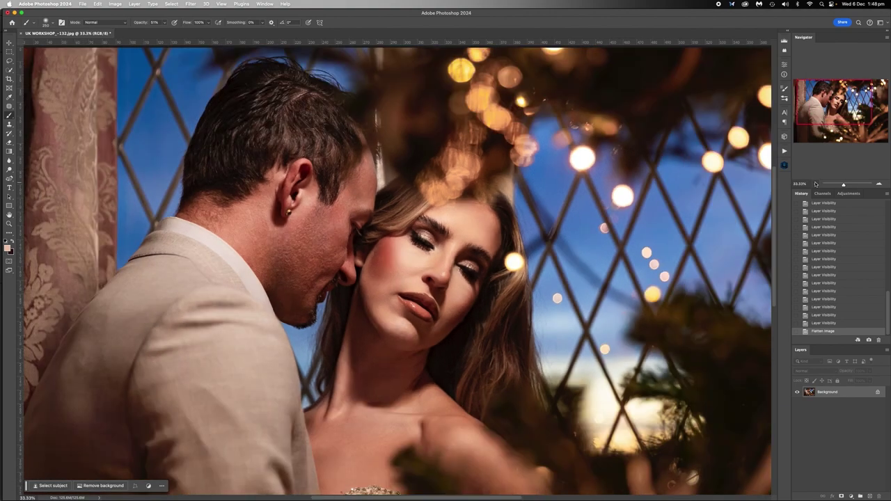
left_click(816, 184)
left_click(816, 184)
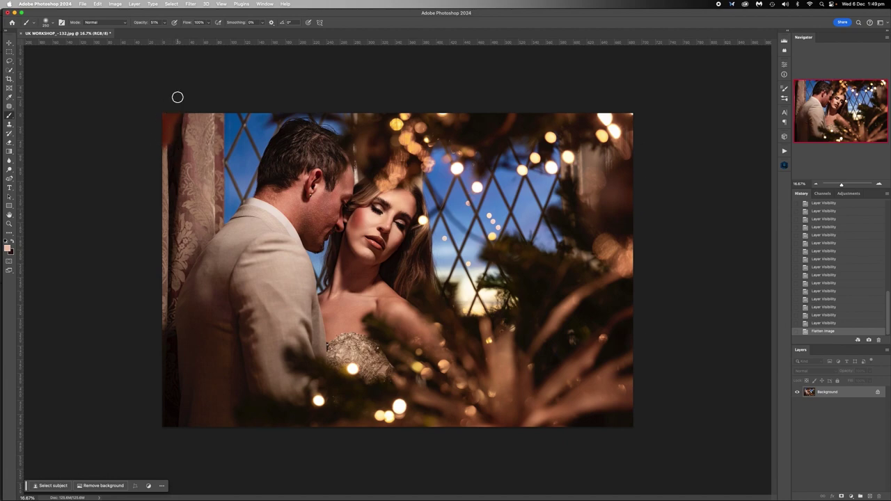
- Outline the reddish patch in the photo's upper-left corner with the Patch tool, replace it with a Content-Aware fill, and deselect
left_click(9, 106)
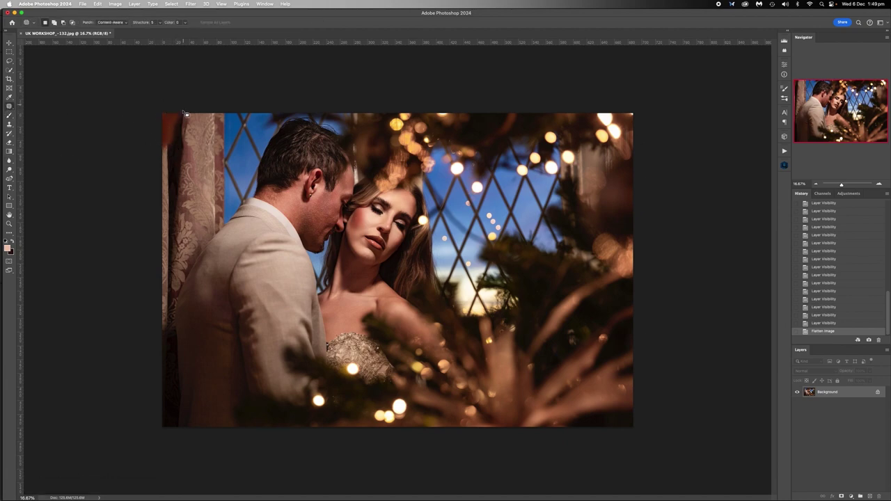
mouse_move(185, 112)
left_mouse_down()
mouse_move(171, 160)
mouse_move(151, 143)
mouse_move(192, 101)
left_mouse_up()
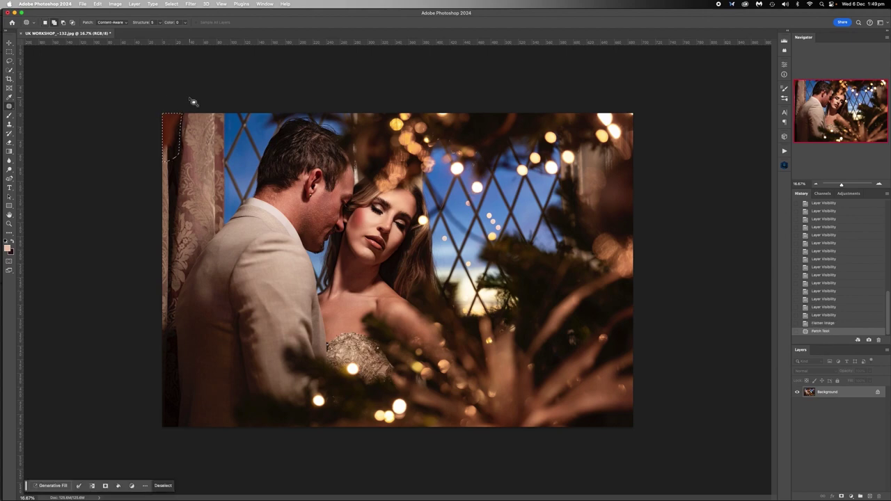
key("shift+BackSpace")
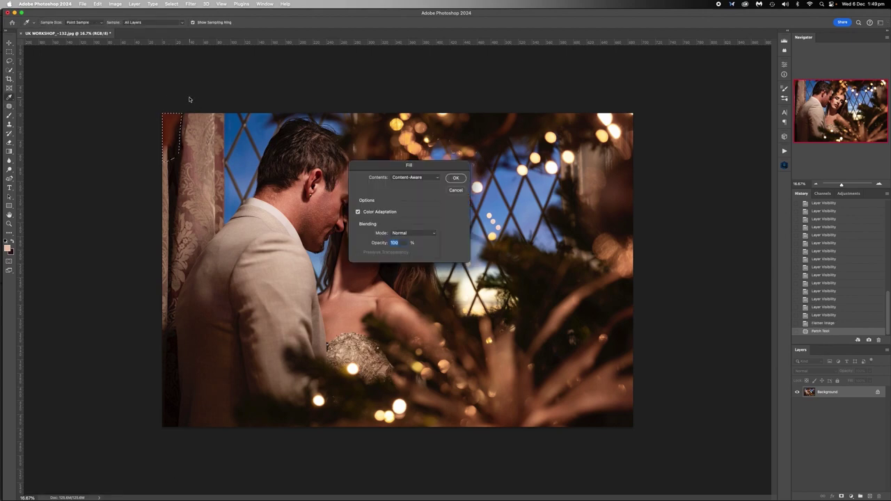
key("Return")
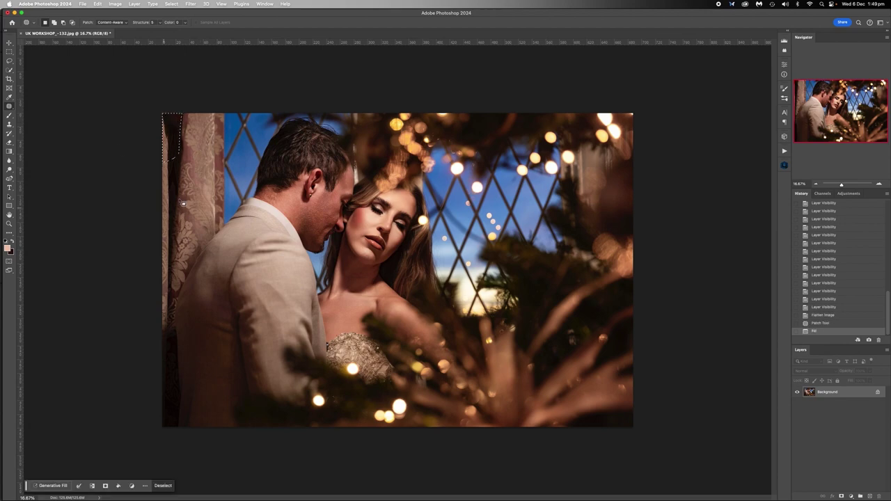
key("super+d")
- Clone Stamp nearby texture at 38% opacity over the filled edge beside the curtain in the photo's upper-left corner
left_click(9, 124)
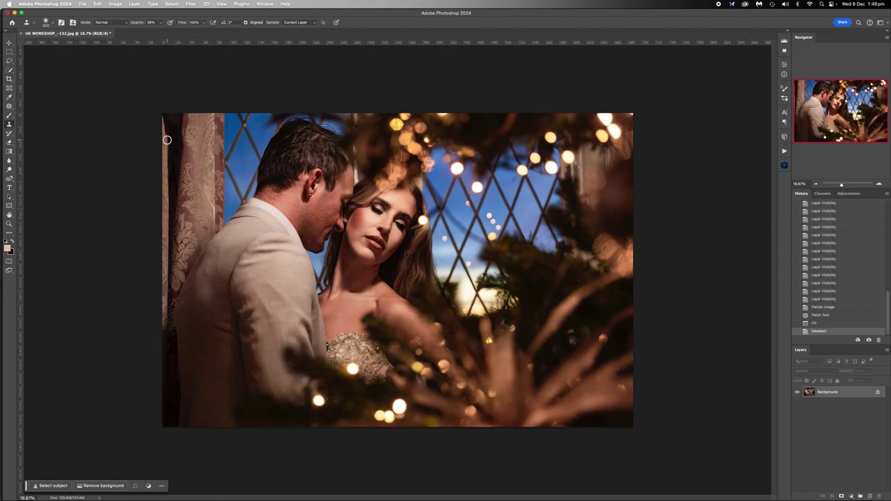
left_click(167, 140, "alt")
left_click(167, 129)
left_click(167, 128)
left_click(167, 137, "alt")
left_click(167, 120)
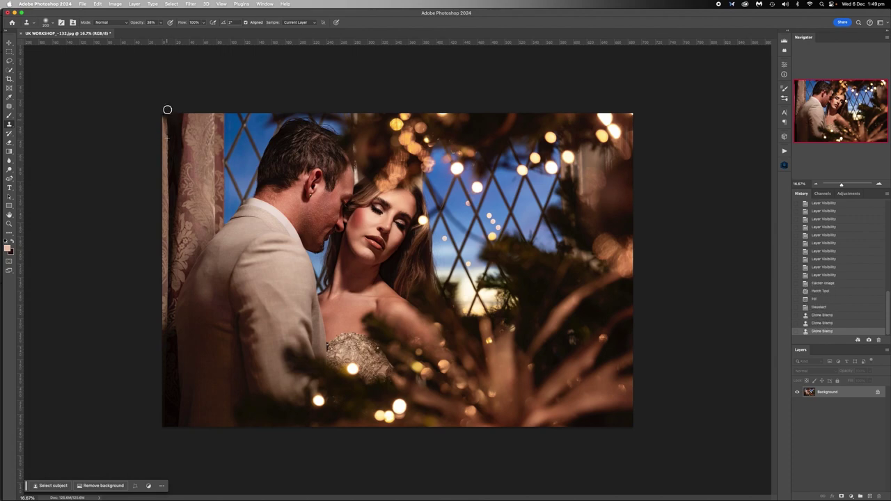
left_click(167, 109)
- Set the Clone Stamp opacity to 100% and finish cloning over the photo's upper-left corner
left_click(162, 23)
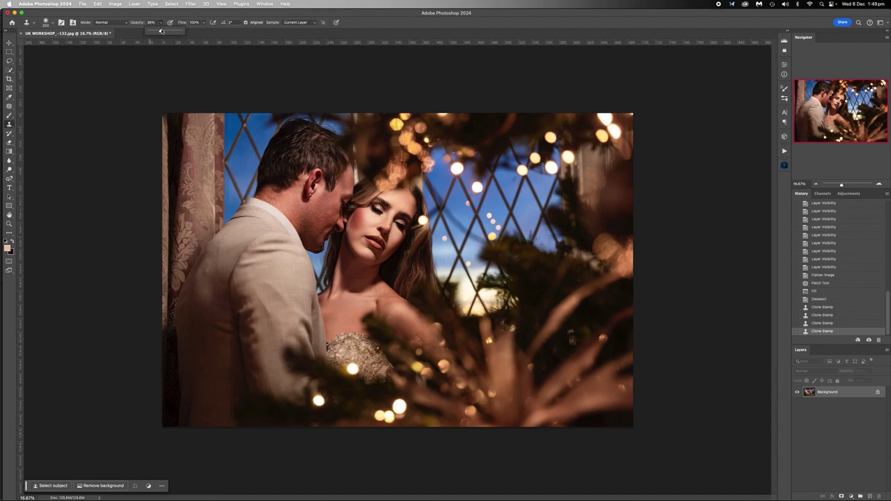
left_click(166, 137, "alt")
left_click(166, 119)
left_click(167, 116)
left_click(167, 115)
left_click(166, 115)
left_click(165, 118)
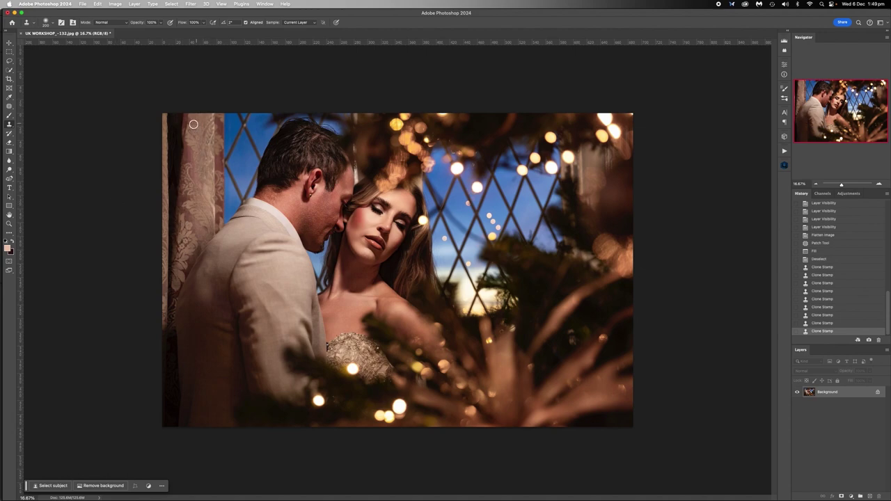
- Run the IMAGE POP action from the BENS FAVOURITES set on the photo
left_click(785, 151)
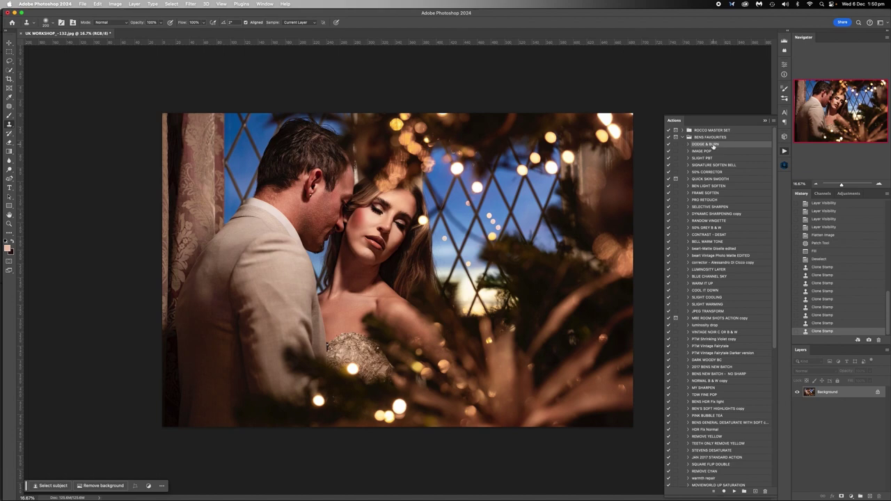
left_click(702, 152)
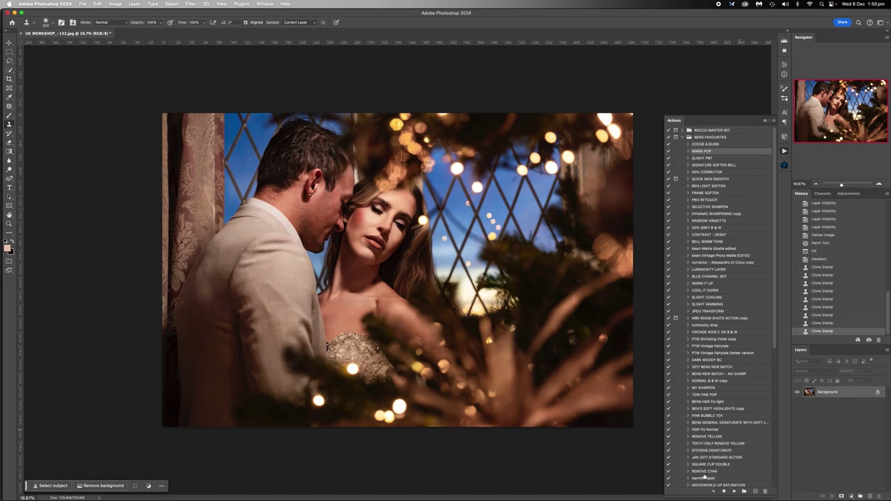
left_click(734, 492)
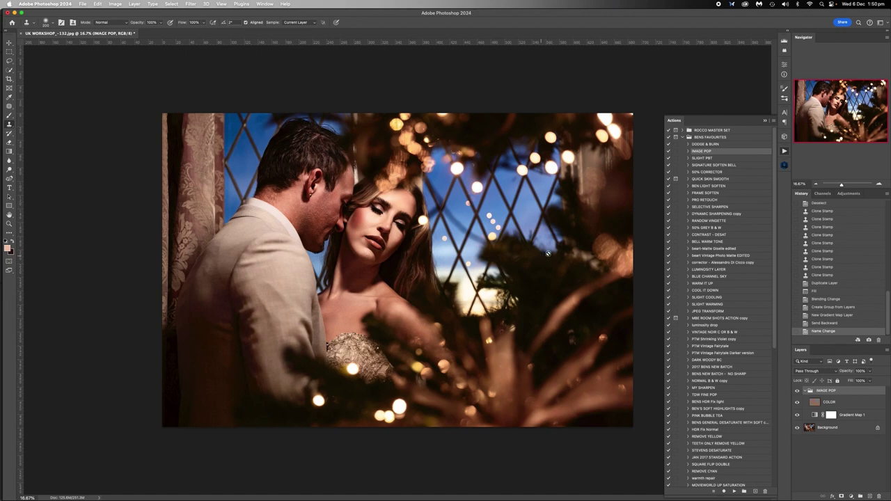
- Lower the IMAGE POP group's opacity to 67% and merge the visible layers into the background
left_click(805, 391)
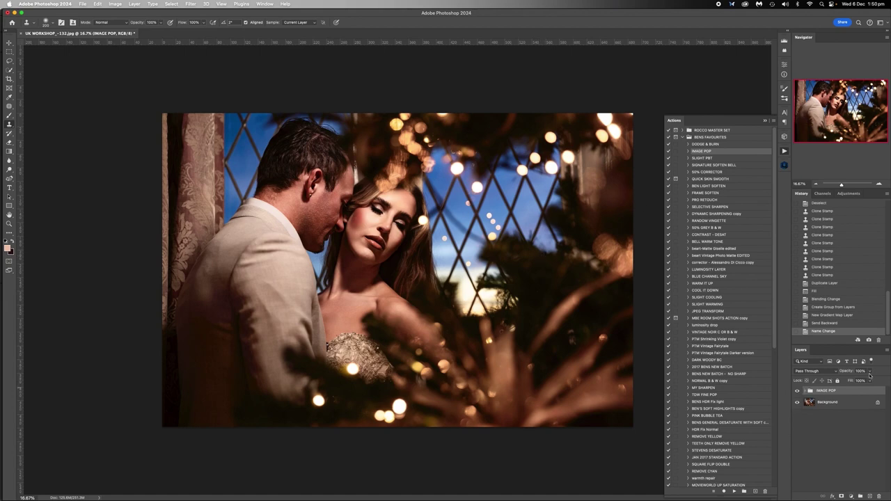
left_click(870, 372)
left_click_drag(871, 380, 838, 381)
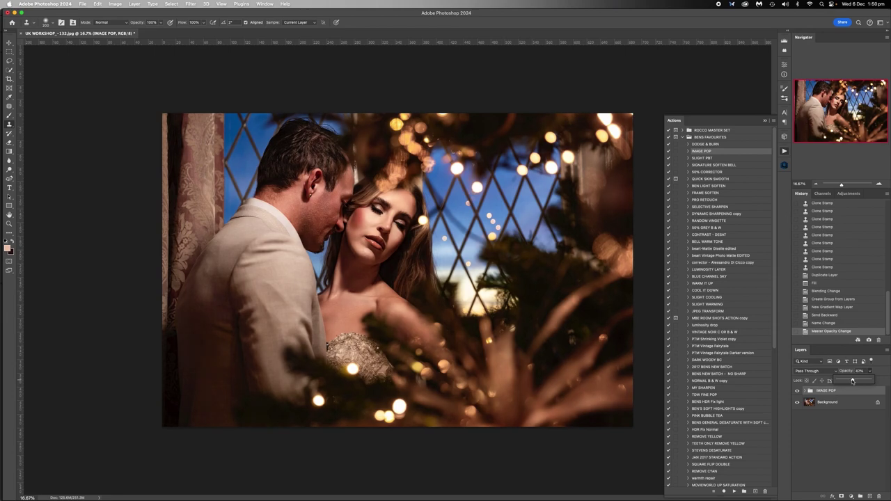
right_click(836, 402)
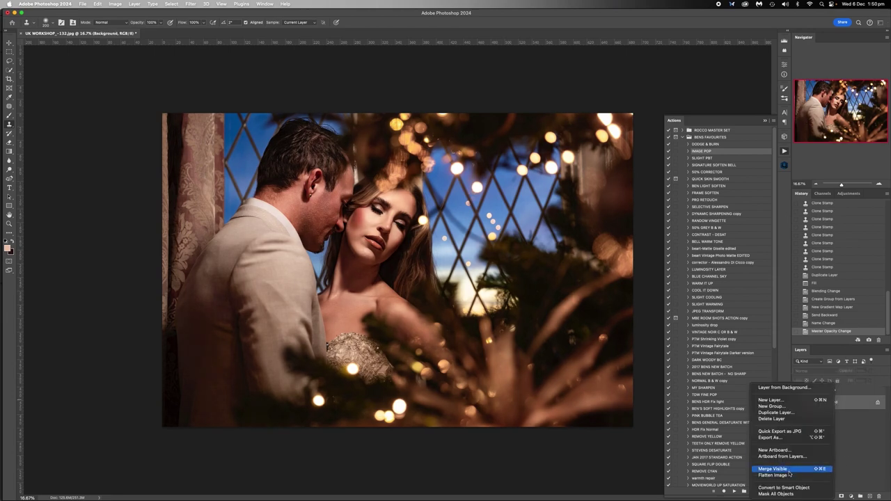
left_click(800, 470)
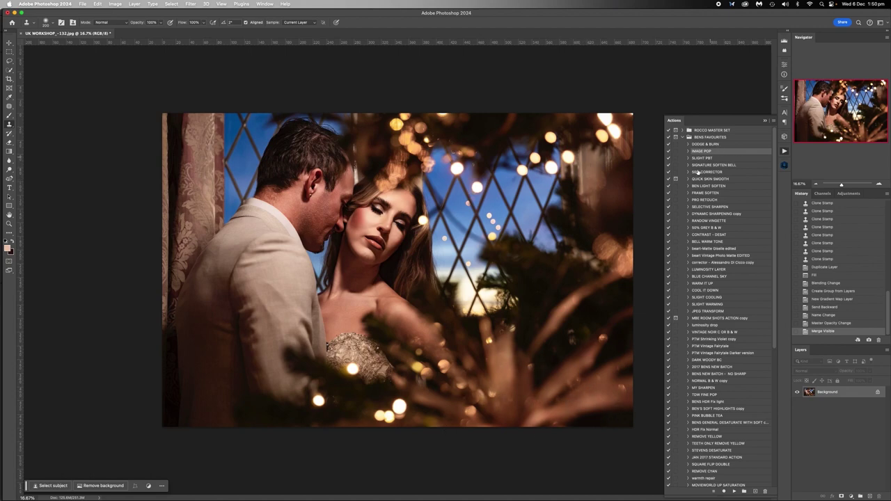
- Run the DODGE & BURN action and ready a white brush at 41% opacity for the BURN mask
left_click(716, 144)
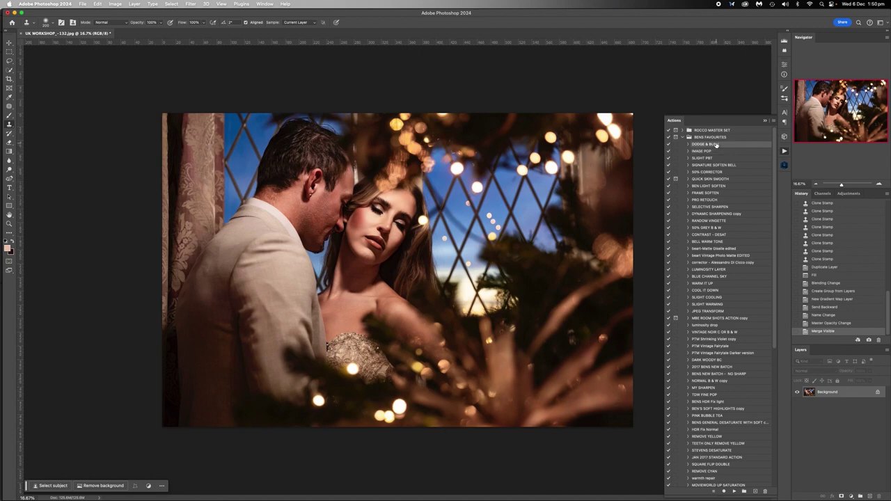
left_click(734, 493)
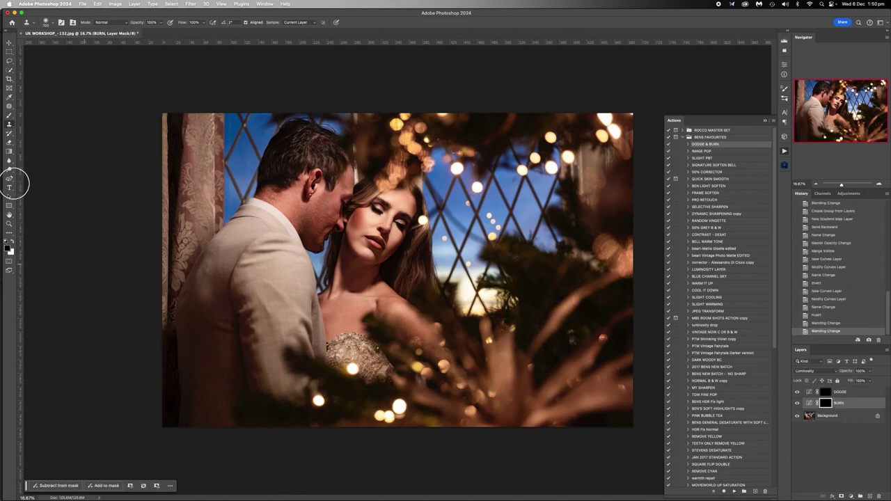
left_click(9, 115)
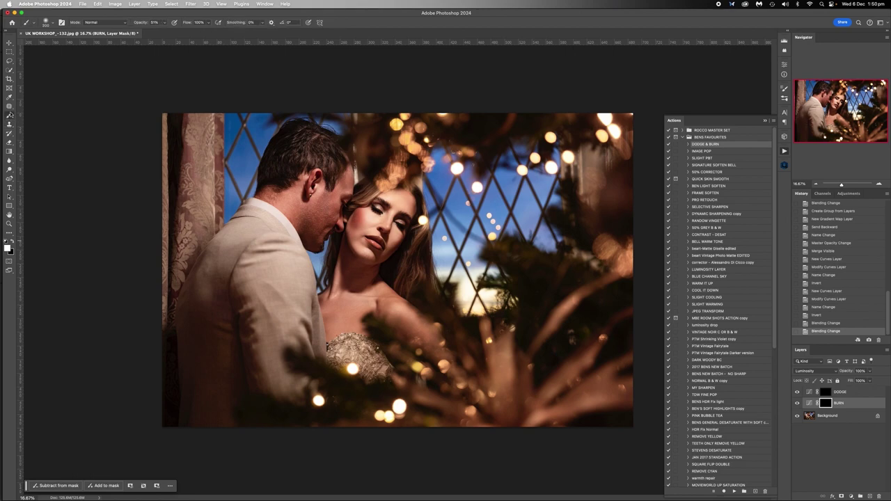
left_click(166, 23)
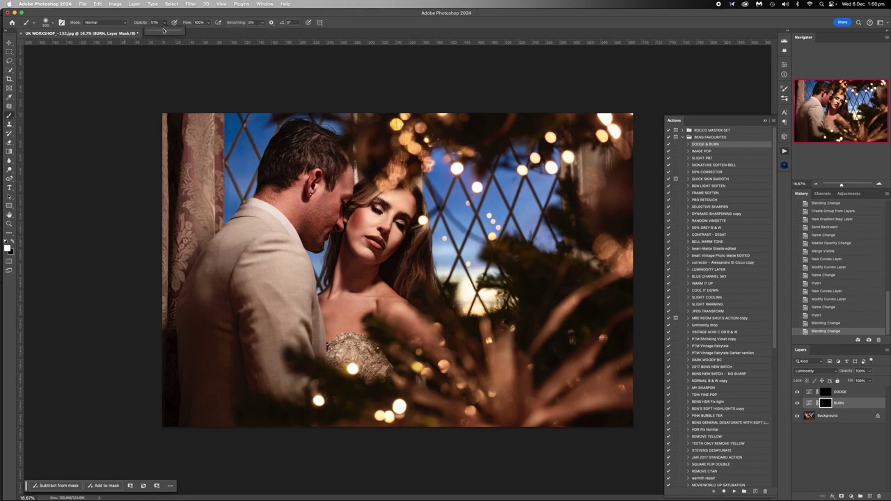
left_click(185, 89)
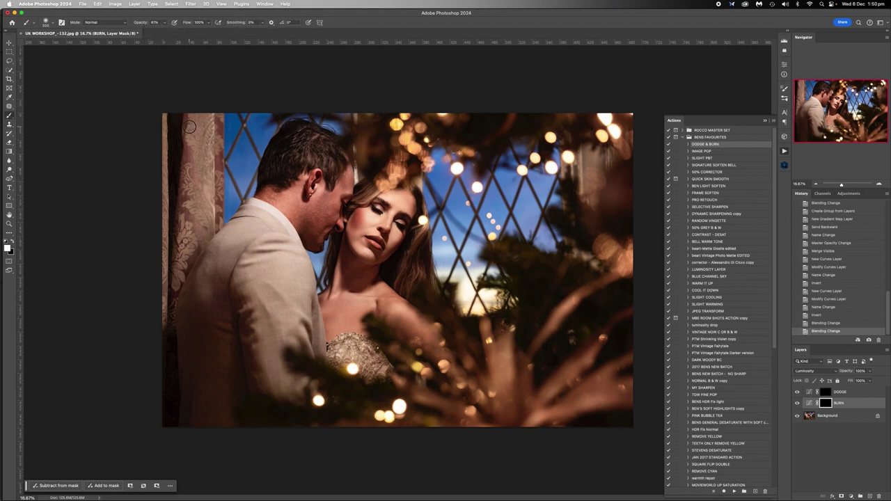
- Enlarge the brush and paint the BURN mask over the curtain to darken the photo's left side
key("bracketright")
key("bracketright")
key("bracketright")
key("bracketright")
key("bracketright")
key("bracketright")
key("bracketright")
key("bracketright")
key("bracketright")
key("bracketright")
mouse_move(186, 207)
left_mouse_down()
mouse_move(187, 124)
mouse_move(136, 323)
mouse_move(175, 110)
mouse_move(134, 313)
mouse_move(158, 218)
mouse_move(166, 297)
left_mouse_up()
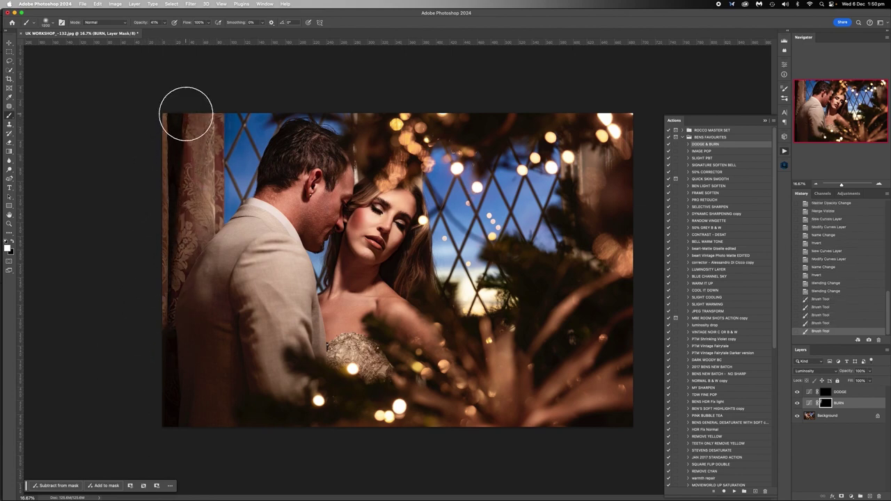
- Enlarge the brush further and burn down the groom's jacket along the shoulder, back and sleeve
key("bracketright")
key("bracketright")
key("bracketright")
key("bracketright")
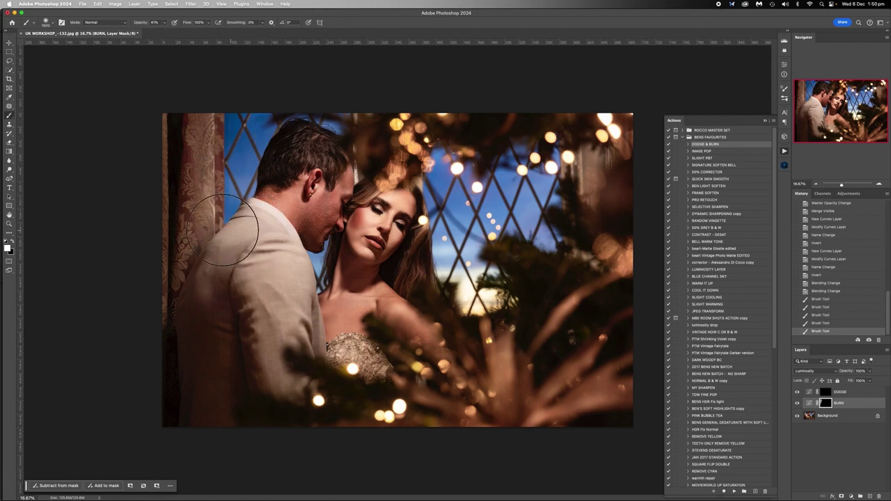
mouse_move(236, 243)
left_mouse_down()
mouse_move(269, 255)
mouse_move(278, 272)
mouse_move(280, 374)
left_mouse_up()
left_click_drag(274, 218, 261, 204)
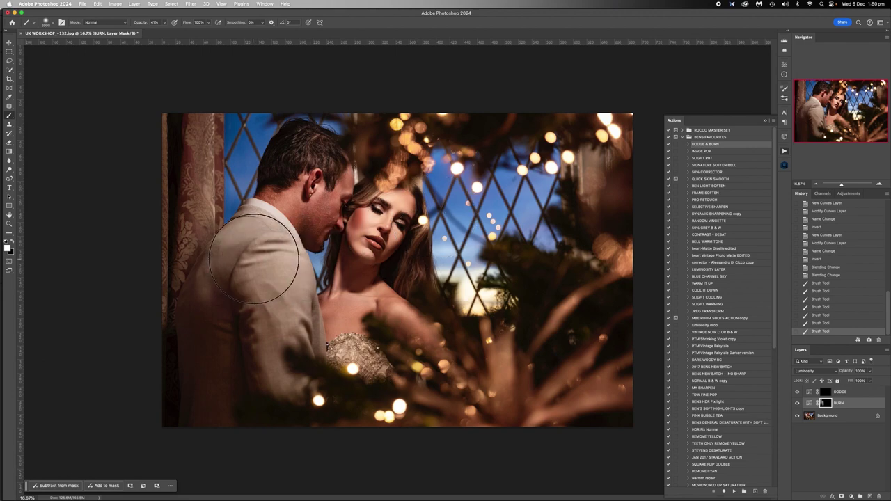
- Burn the window beside the groom's head, the curtain and the jacket once more on the BURN mask
left_click_drag(262, 102, 248, 142)
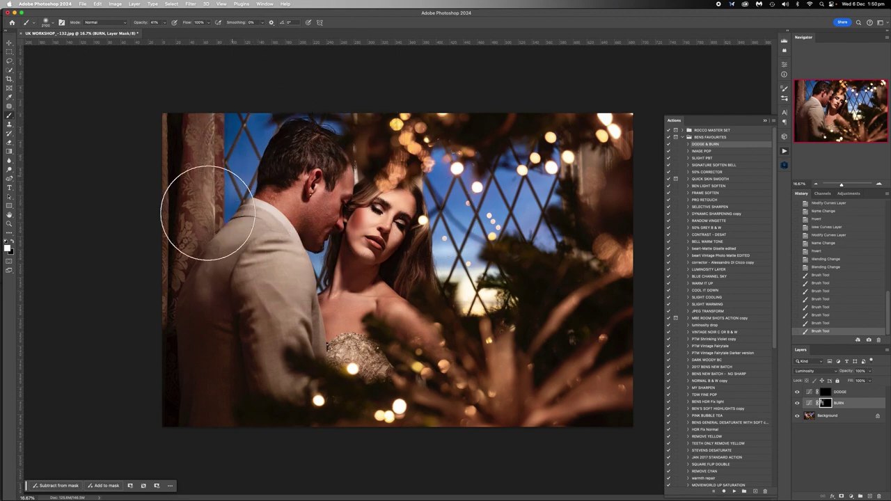
mouse_move(202, 213)
left_mouse_down()
mouse_move(193, 187)
mouse_move(185, 132)
mouse_move(196, 153)
left_mouse_up()
left_click_drag(163, 286, 172, 311)
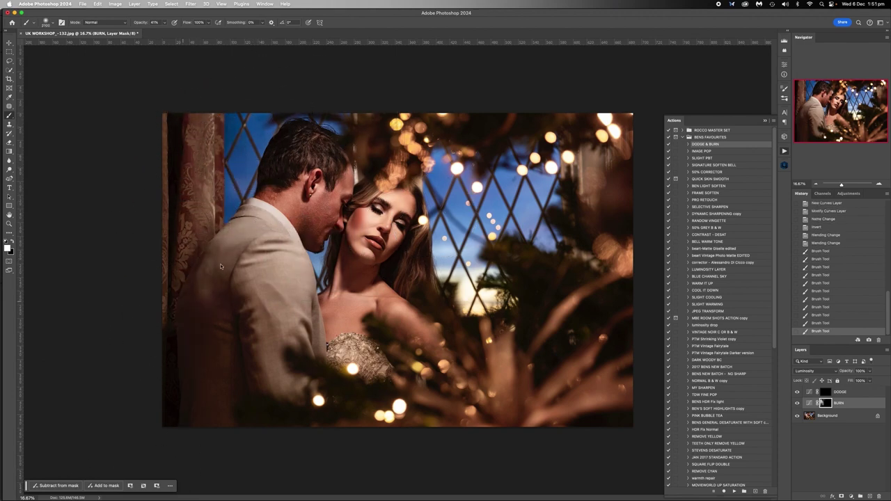
left_click_drag(253, 219, 283, 342)
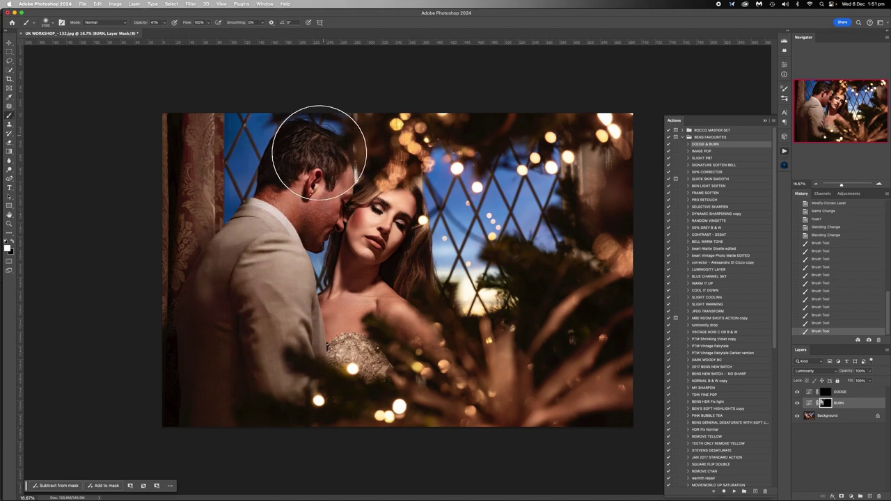
- Burn the groom's hair, the photo's left edge and the blue sky in the lattice window on the BURN mask
left_click_drag(322, 155, 388, 159)
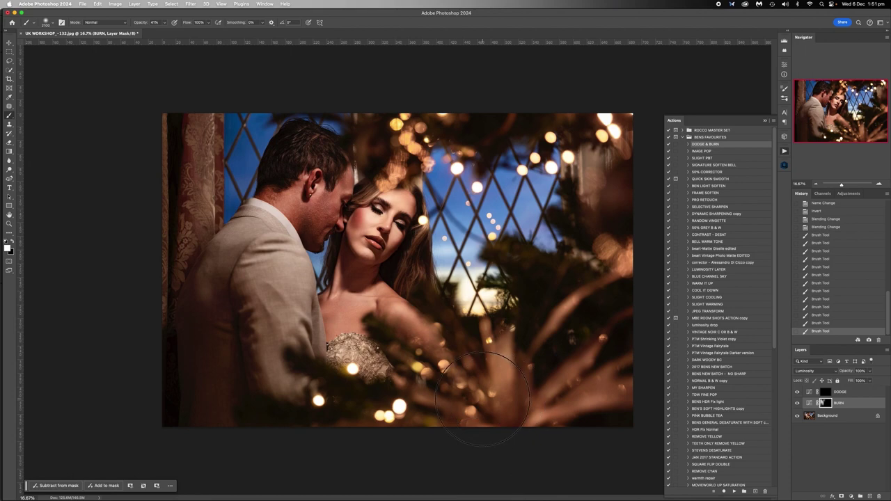
mouse_move(125, 259)
left_mouse_down()
mouse_move(123, 362)
mouse_move(129, 202)
left_mouse_up()
left_click_drag(247, 118, 254, 137)
left_click_drag(123, 274, 135, 135)
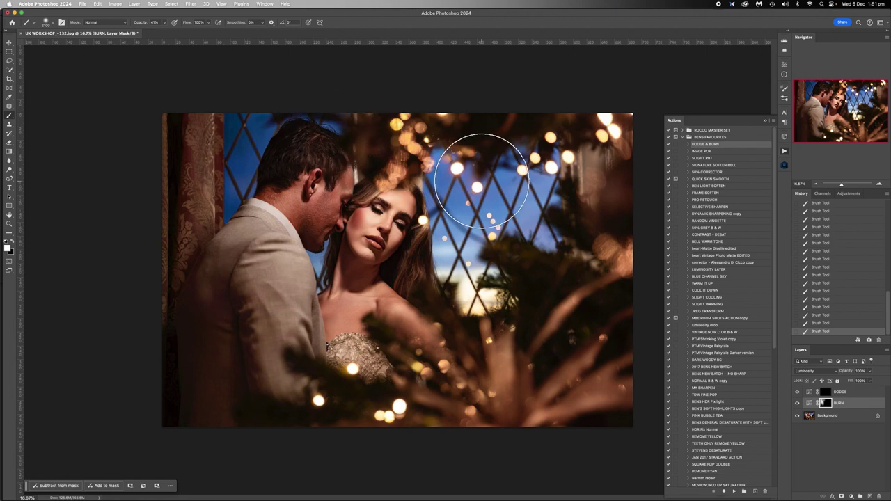
mouse_move(454, 179)
left_mouse_down()
mouse_move(570, 227)
mouse_move(525, 198)
left_mouse_up()
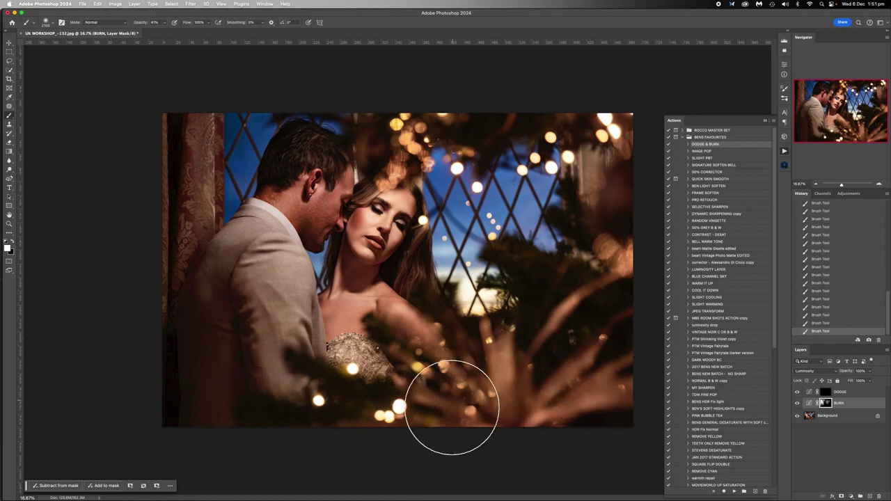
- Burn the blurred foreground leaves and the photo's right edge on the BURN mask
mouse_move(465, 376)
left_mouse_down()
mouse_move(505, 424)
mouse_move(601, 392)
mouse_move(607, 404)
mouse_move(503, 383)
mouse_move(530, 392)
mouse_move(632, 392)
mouse_move(624, 391)
left_mouse_up()
left_click(574, 316)
mouse_move(593, 173)
left_mouse_down()
mouse_move(591, 160)
mouse_move(478, 294)
mouse_move(589, 268)
mouse_move(603, 380)
mouse_move(524, 387)
mouse_move(499, 447)
left_mouse_up()
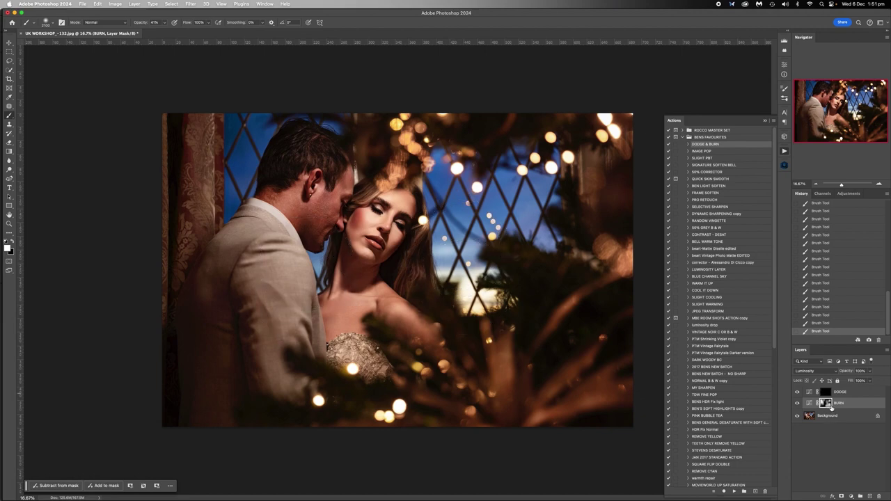
left_click(827, 393)
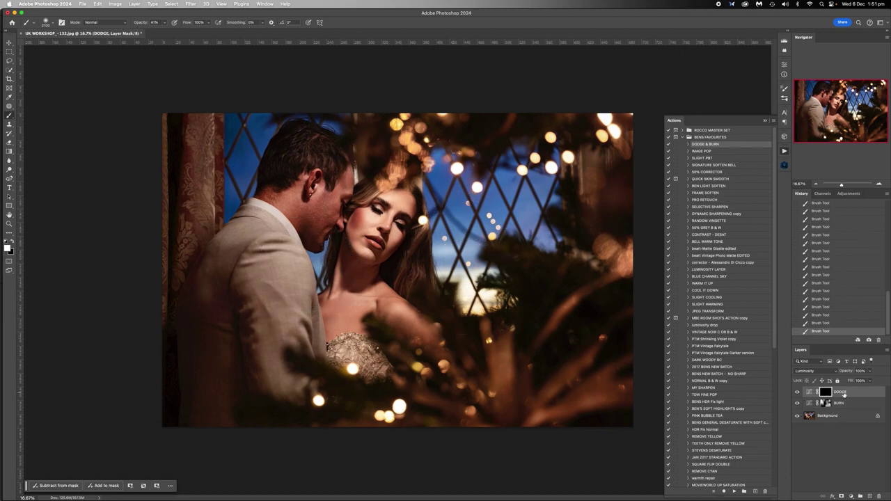
left_click(844, 395)
key("]")
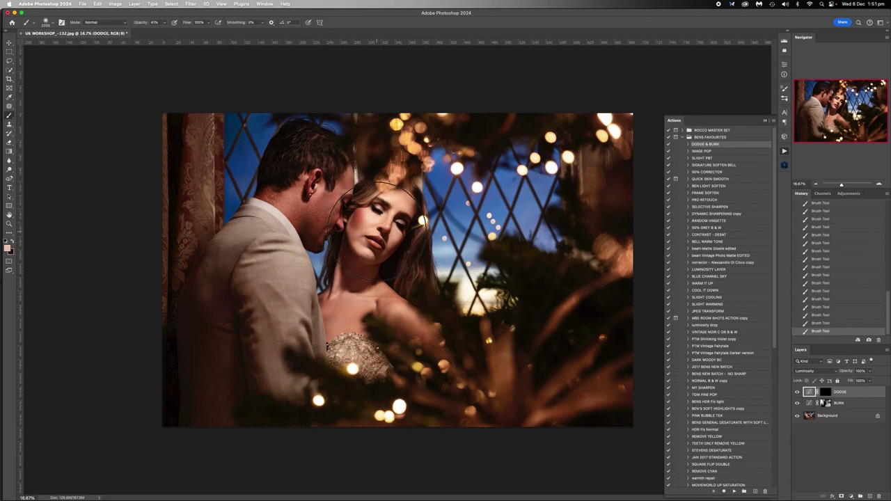
key("super+shift+alt+n")
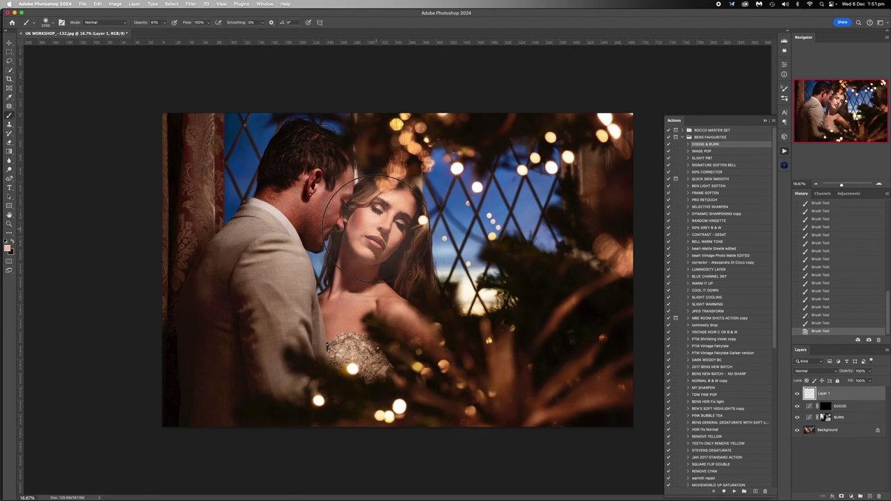
key("super+z")
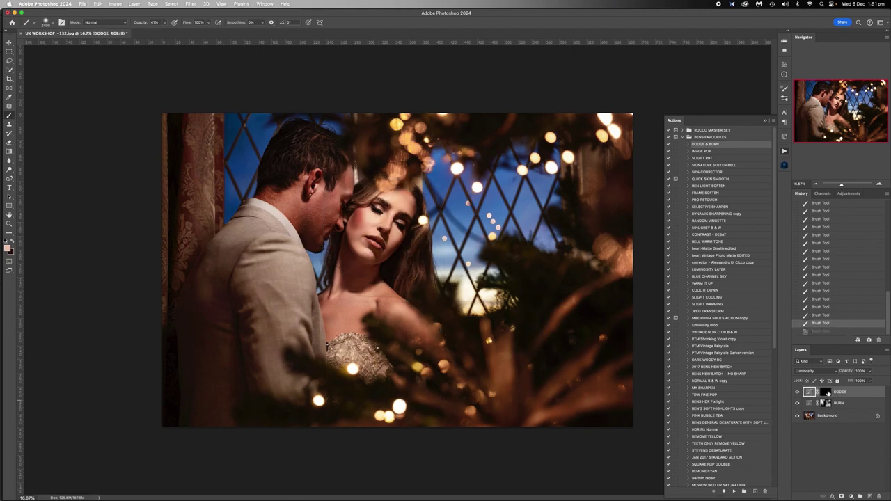
- Dodge the bride's face and neck on the DODGE layer mask with the brush opacity lowered to 21%
left_click(826, 393)
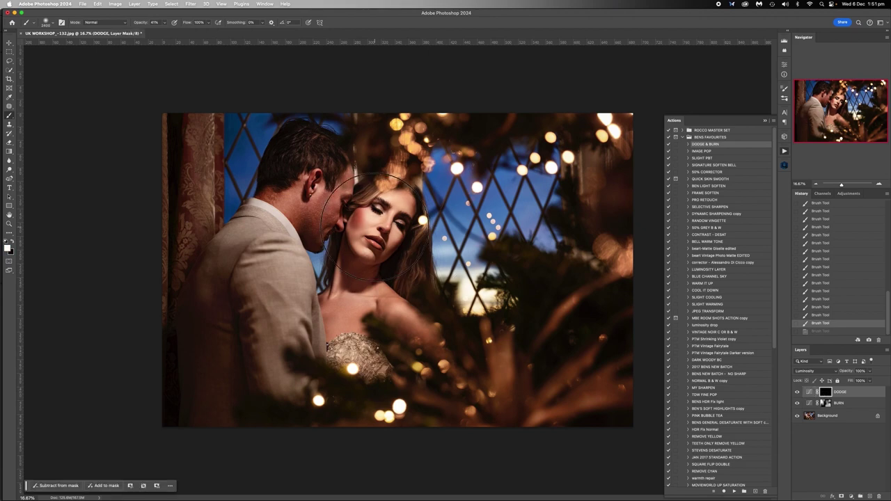
left_click(372, 226)
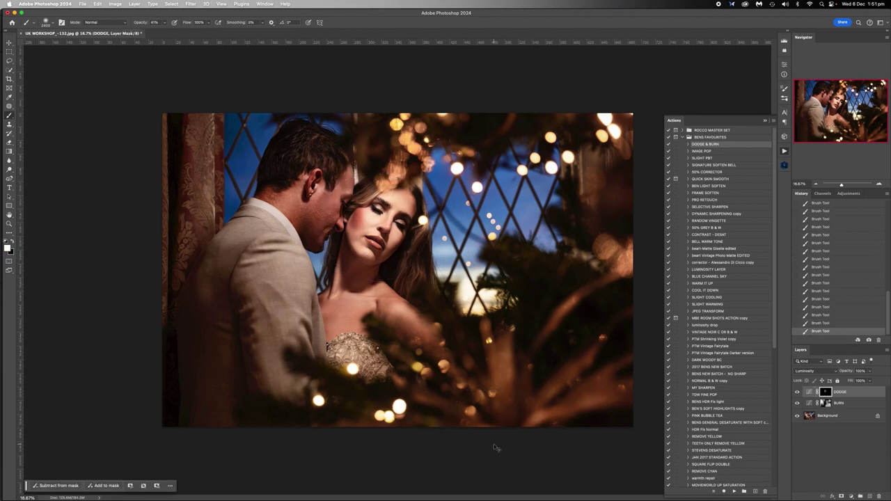
key("super+z")
left_click(165, 23)
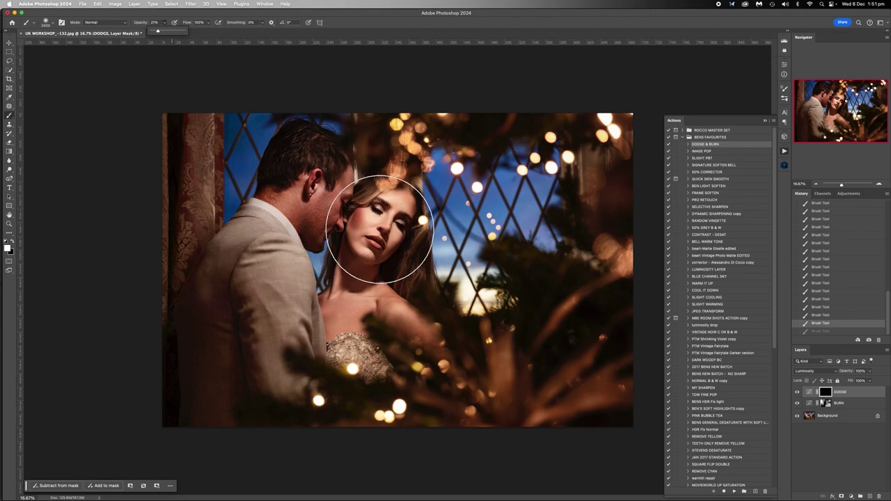
left_click_drag(378, 225, 378, 268)
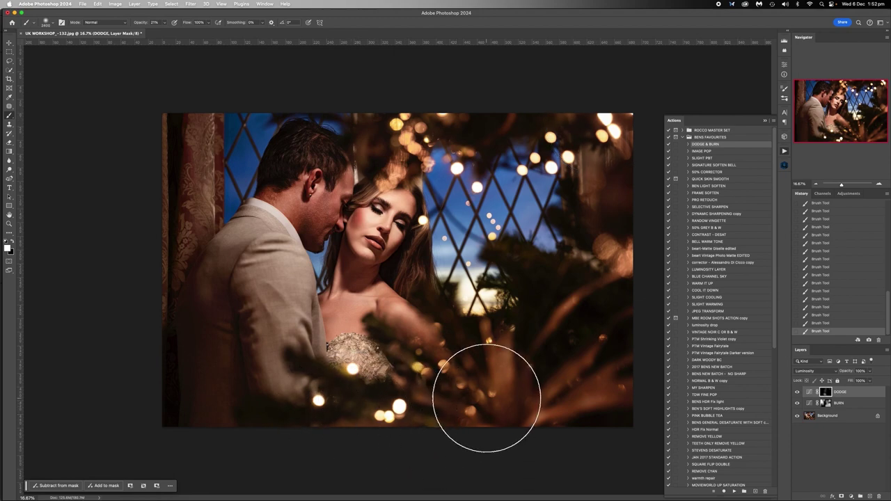
- Flatten the dodged and burned image and run the SIGNATURE SOFTEN BELL action on it
right_click(828, 417)
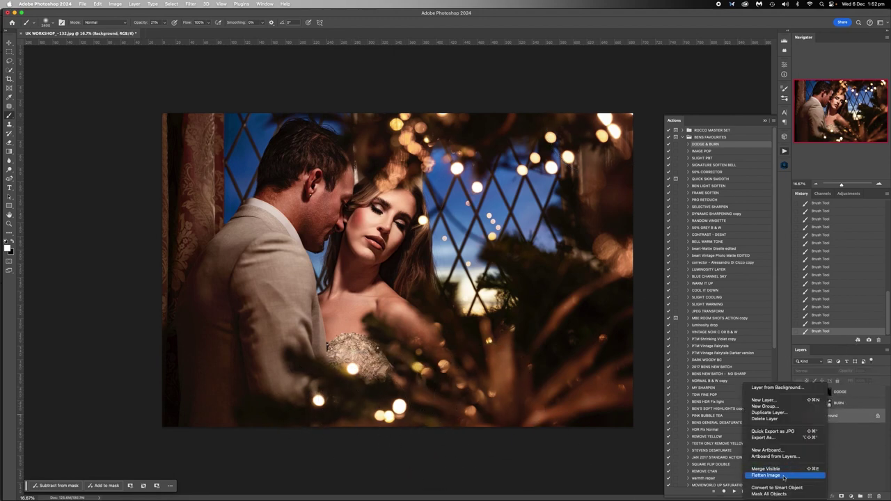
left_click(785, 477)
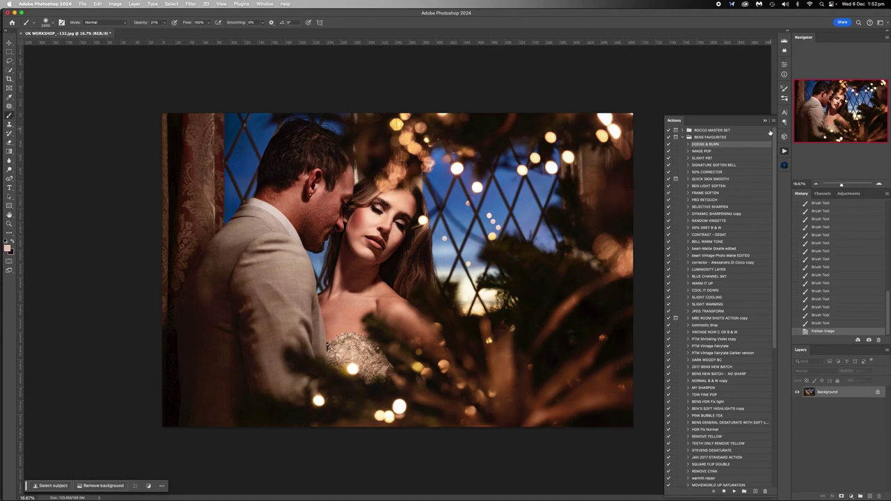
left_click(713, 166)
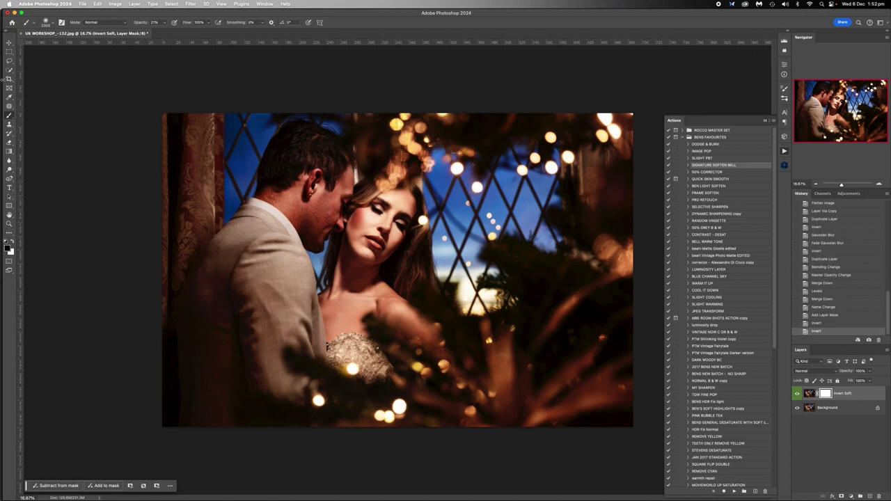
- Paint the softening off the groom's head and face on the Invert Soft mask with a smaller brush at 58% opacity
left_click(165, 23)
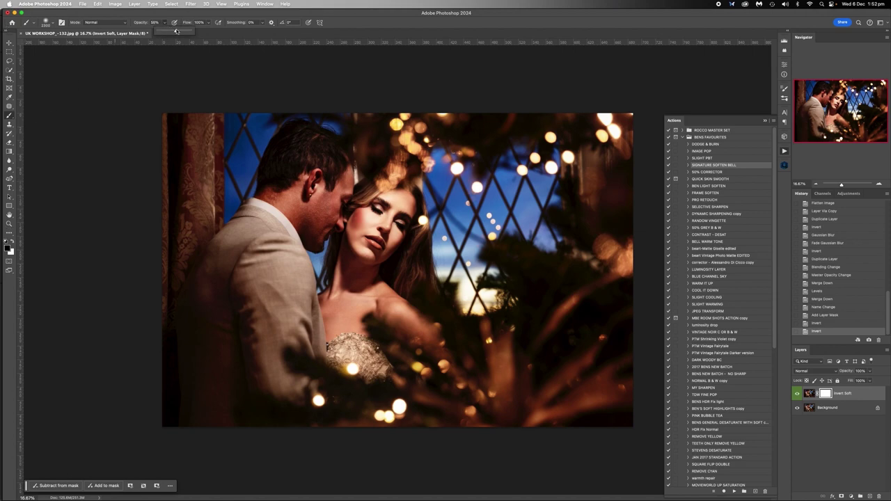
key("bracketleft")
key("bracketleft")
key("bracketleft")
key("bracketleft")
key("bracketleft")
key("bracketleft")
key("bracketleft")
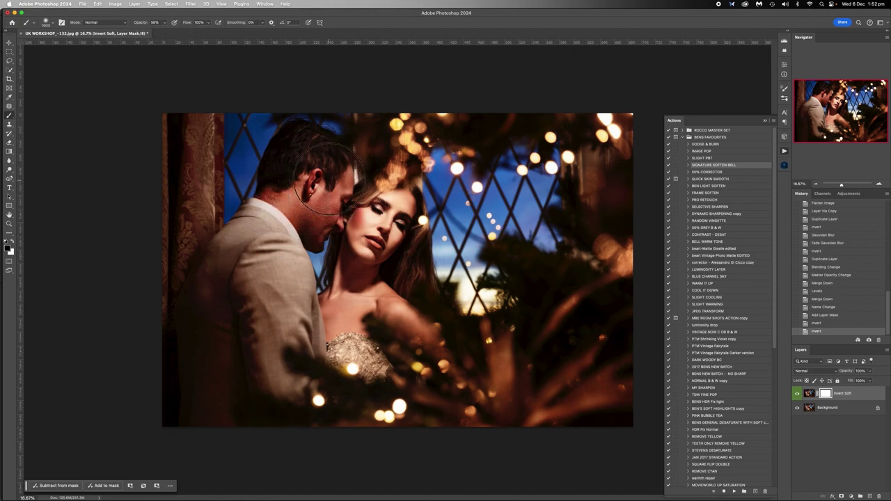
key("bracketleft")
key("bracketleft")
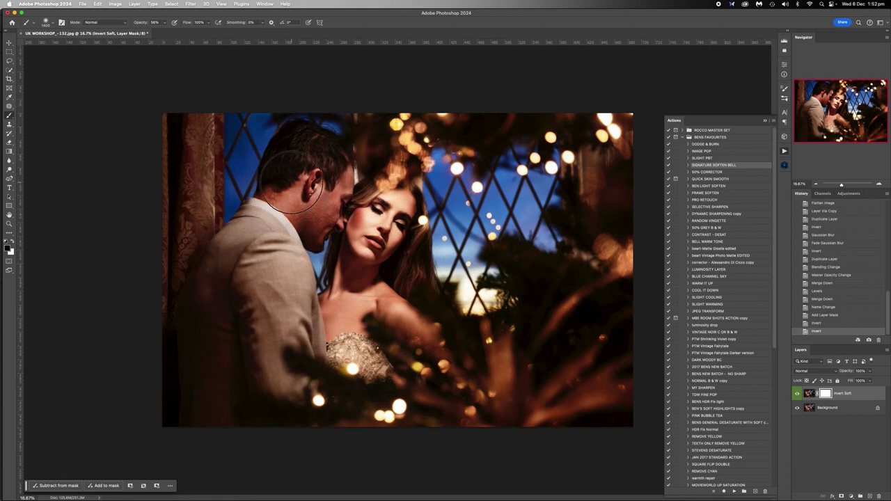
mouse_move(291, 182)
left_mouse_down()
mouse_move(299, 148)
mouse_move(291, 165)
mouse_move(311, 159)
mouse_move(314, 224)
left_mouse_up()
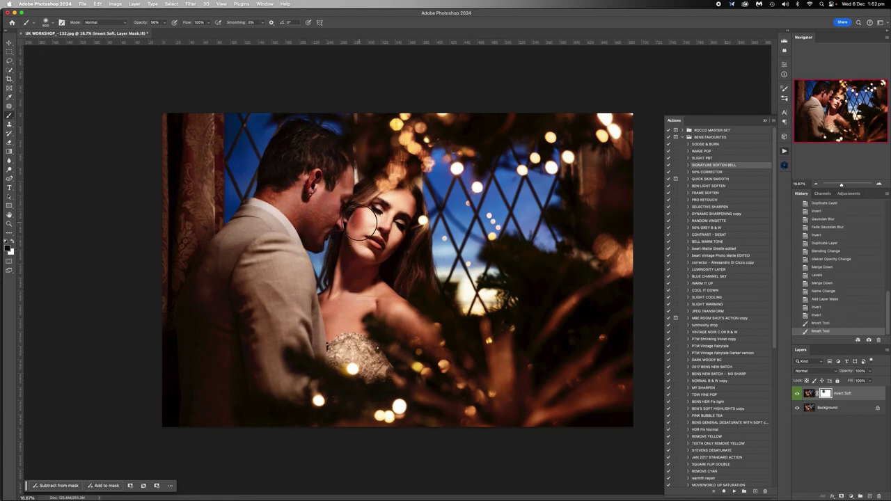
- Enlarge the brush and paint the softening off the bride's face, chest and dress on the Invert Soft mask
key("bracketright")
key("bracketright")
key("bracketright")
mouse_move(379, 209)
left_mouse_down()
mouse_move(355, 243)
mouse_move(382, 208)
mouse_move(376, 229)
left_mouse_up()
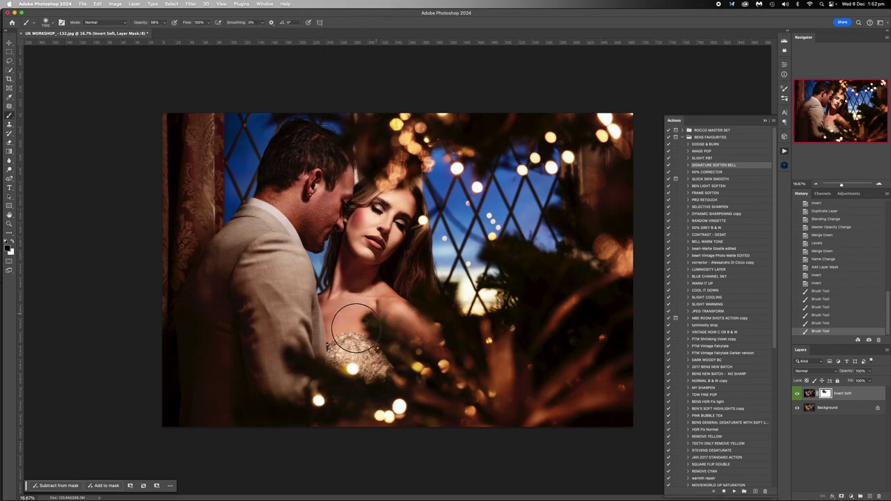
mouse_move(356, 325)
left_mouse_down()
mouse_move(416, 323)
mouse_move(377, 356)
mouse_move(362, 354)
mouse_move(361, 365)
mouse_move(350, 356)
mouse_move(369, 365)
mouse_move(346, 362)
left_mouse_up()
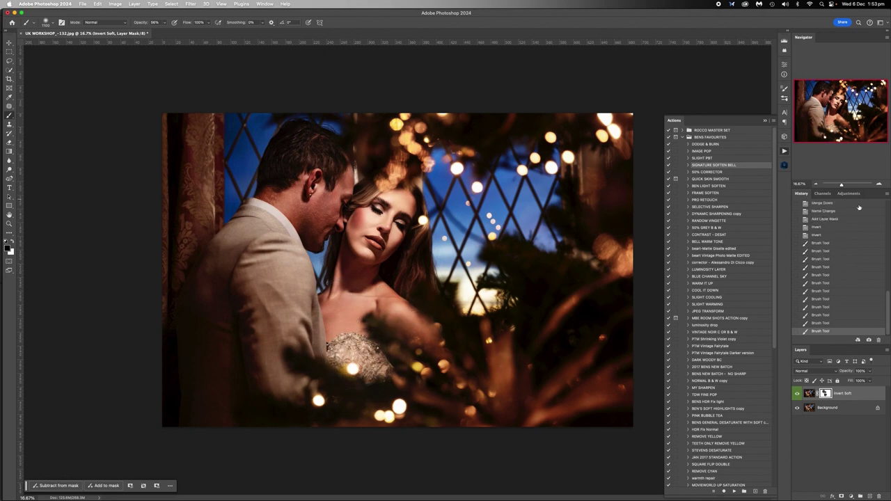
- Restore detail in the bride's beaded bodice by painting the Invert Soft mask with a smaller brush
scroll(396, 356, "up", 4)
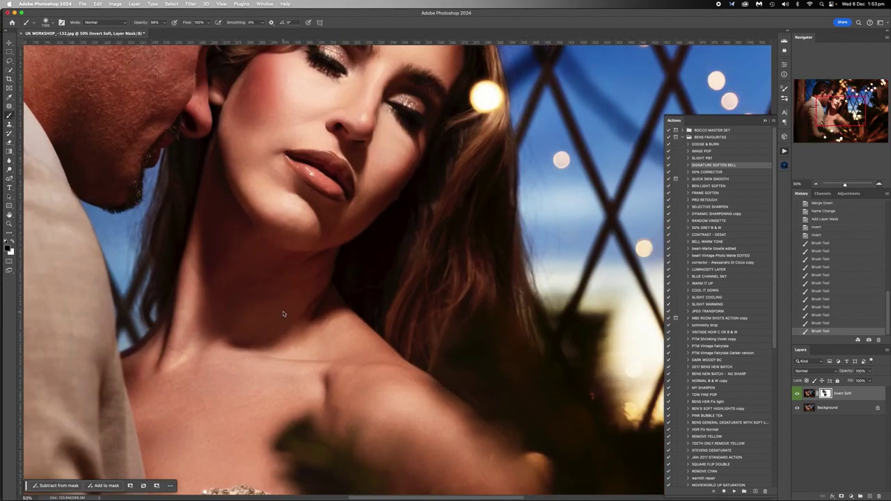
scroll(285, 306, "down", 3)
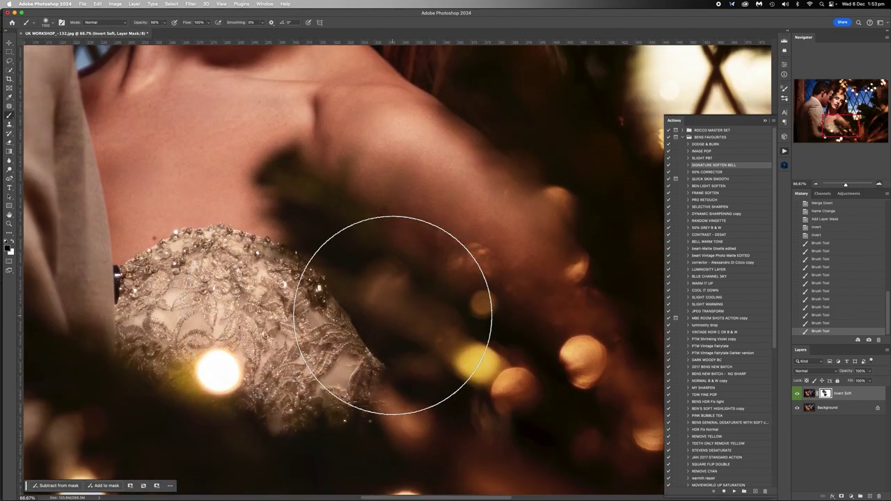
scroll(395, 313, "left", 3)
scroll(279, 316, "up", 15)
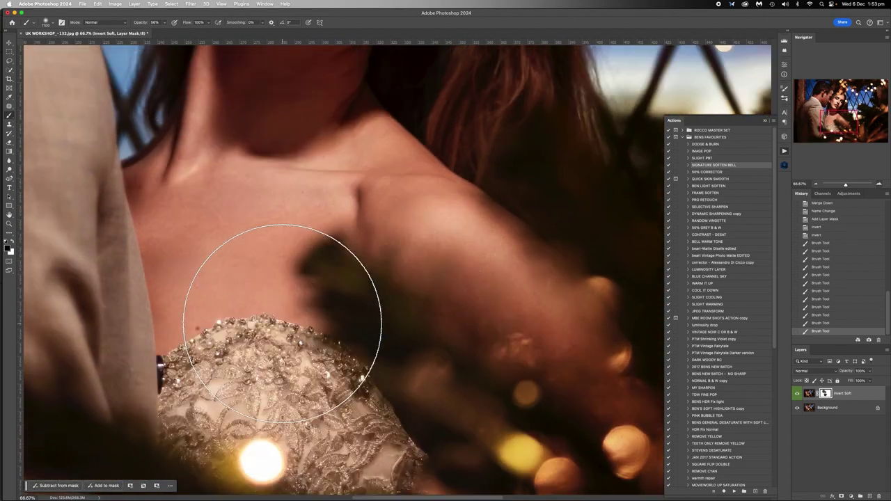
scroll(278, 334, "up", 8)
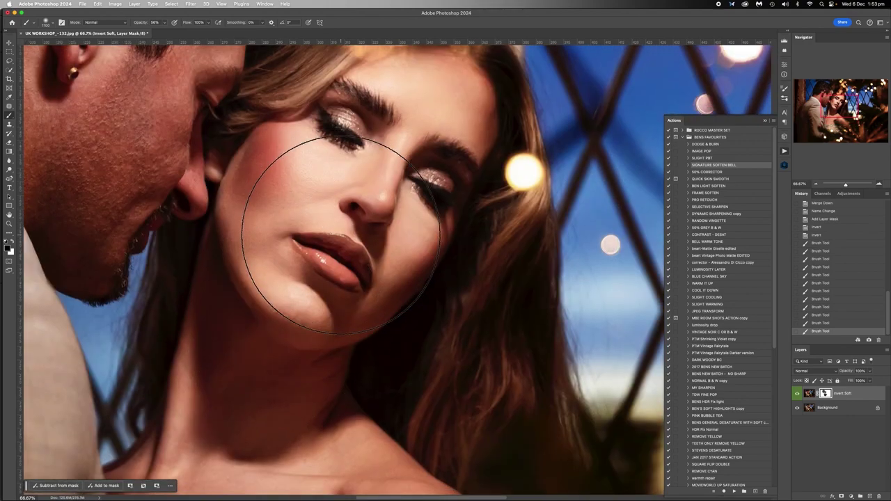
scroll(334, 244, "down", 18)
scroll(243, 379, "down", 5)
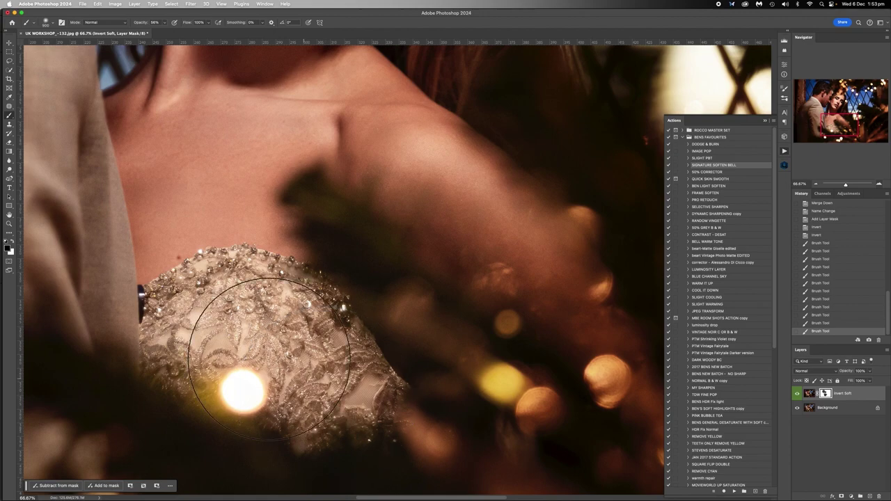
key("bracketleft")
key("bracketleft")
key("bracketleft")
key("bracketleft")
key("bracketleft")
key("bracketleft")
key("bracketleft")
key("bracketleft")
mouse_move(229, 303)
left_mouse_down()
mouse_move(300, 303)
mouse_move(377, 404)
mouse_move(294, 436)
mouse_move(229, 331)
left_mouse_up()
- Restore detail around the bride's eyes on the Invert Soft mask with a small brush
scroll(287, 352, "up", 15)
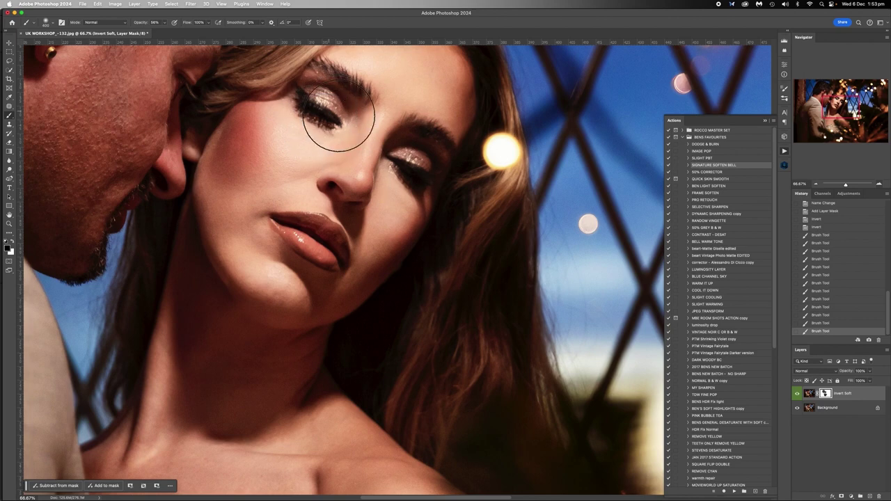
left_click(818, 184)
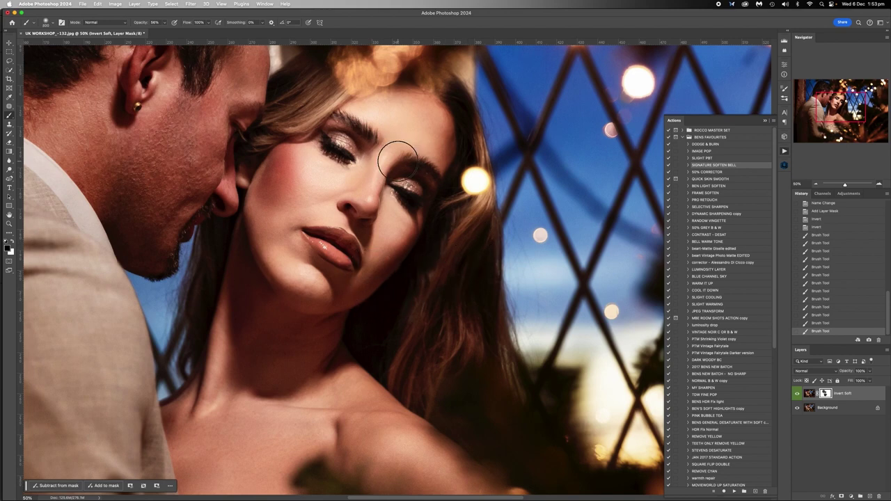
key("bracketleft")
key("bracketleft")
key("bracketleft")
left_click(340, 141)
key("bracketright")
key("bracketright")
key("bracketright")
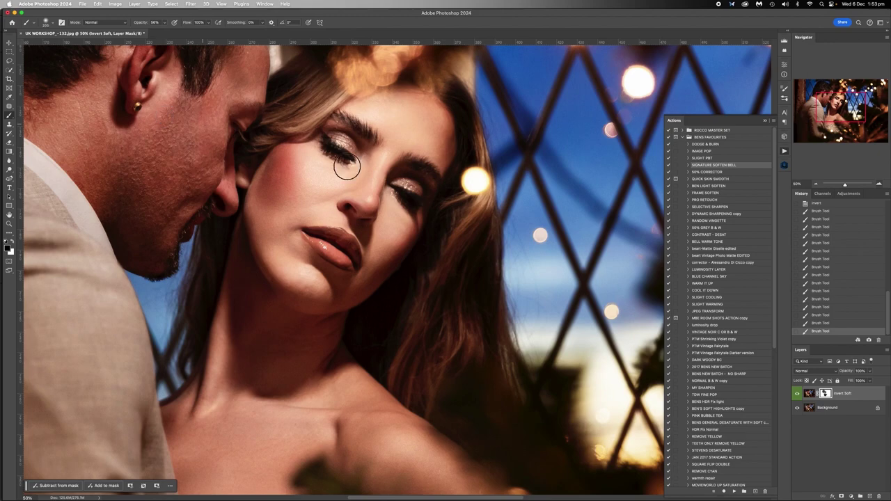
- Enlarge the brush and paint more of the softening off the groom's cheek and jaw on the Invert Soft mask
key("super+minus")
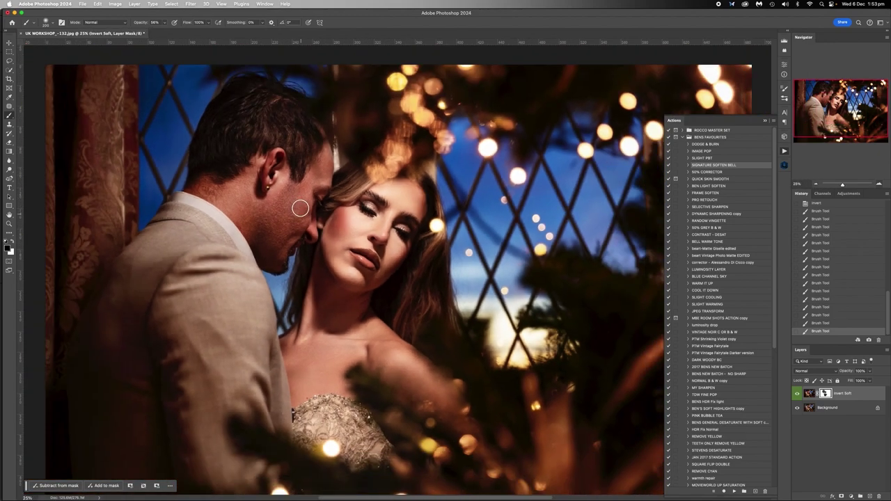
scroll(312, 188, "up", 1)
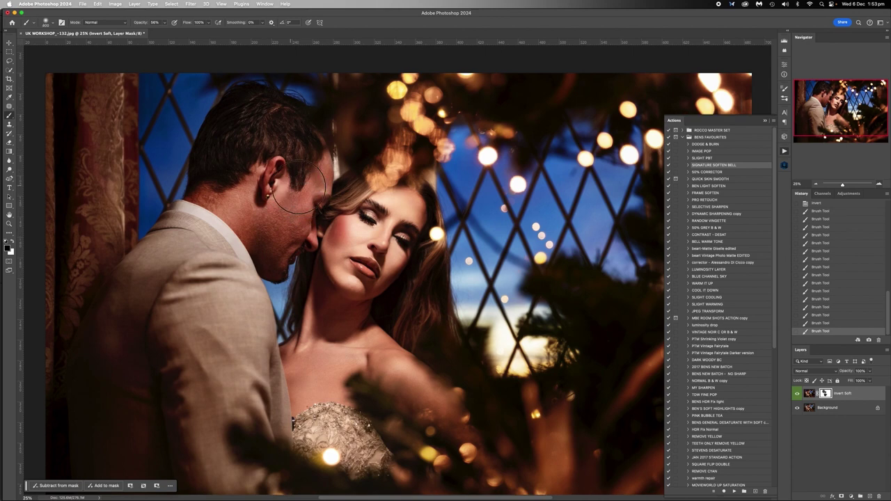
key("bracketright")
key("bracketright")
key("bracketright")
key("bracketright")
key("bracketright")
key("bracketright")
key("bracketright")
left_click(277, 237)
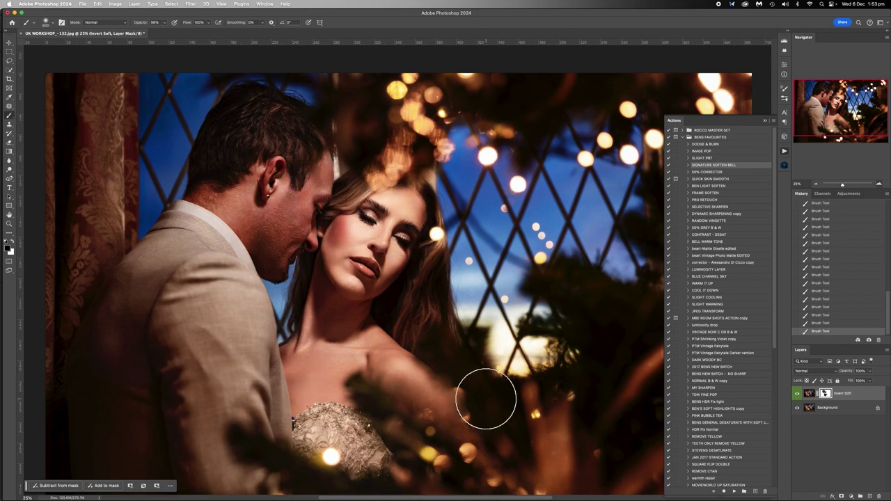
- Compare the whole photo with and without the softening by toggling the Invert Soft layer's visibility
left_click(817, 184)
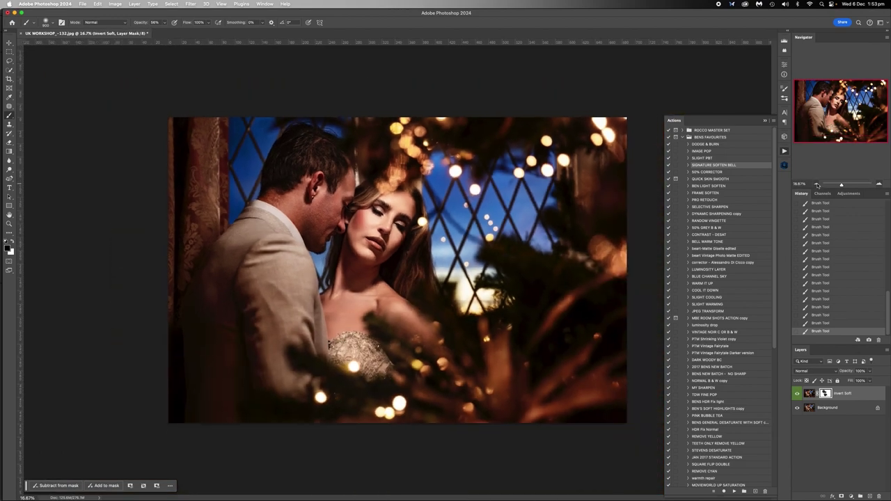
left_click(816, 184)
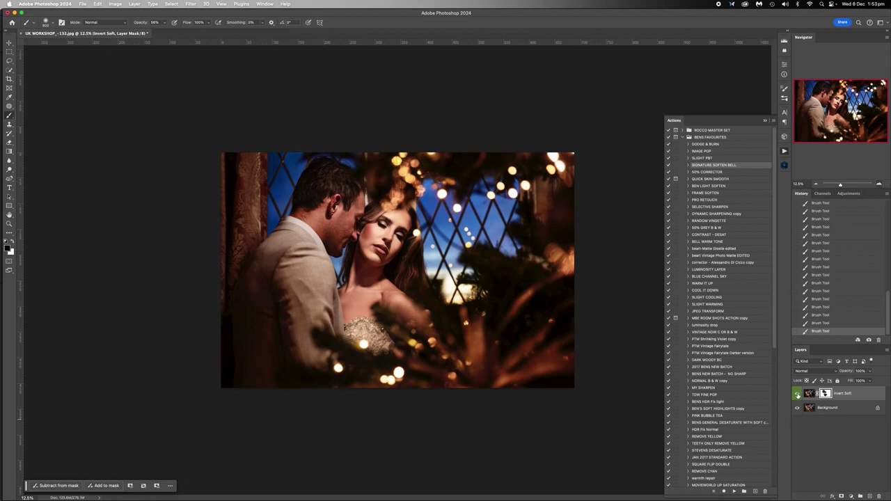
left_click(797, 394)
left_click(797, 394)
left_click(797, 394)
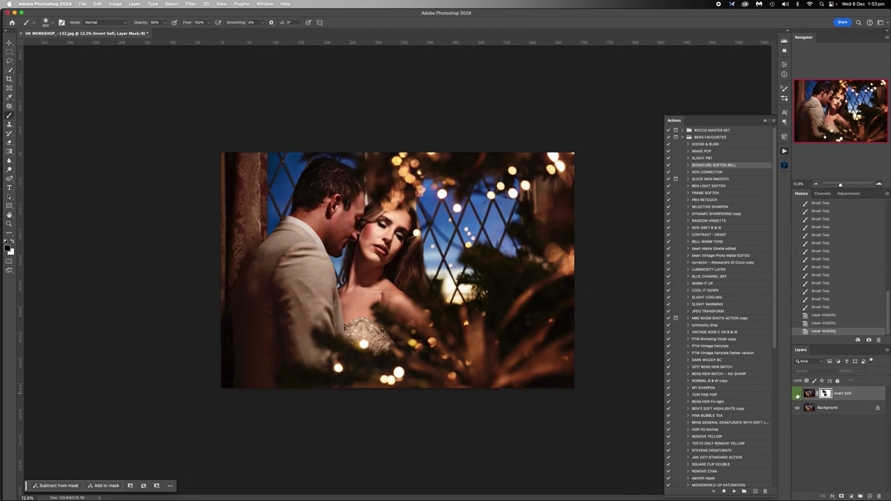
left_click(797, 394)
left_click(797, 394)
left_click(797, 393)
left_click(797, 394)
left_click(797, 394)
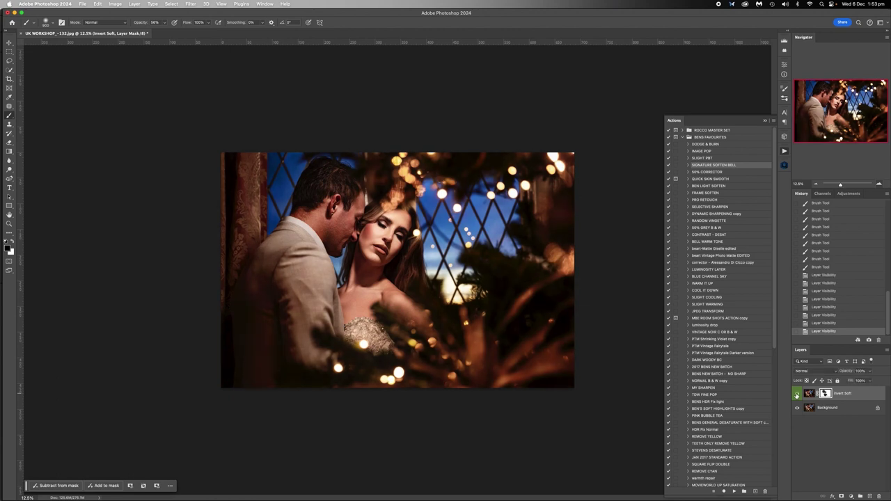
- Flatten the softened image and run the SELECTIVE SHARPEN action on it
left_click(827, 409)
right_click(827, 409)
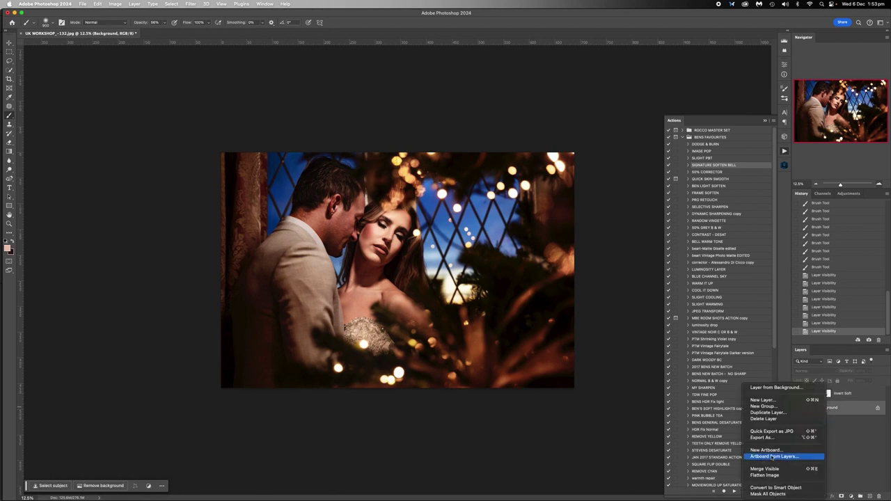
left_click(778, 475)
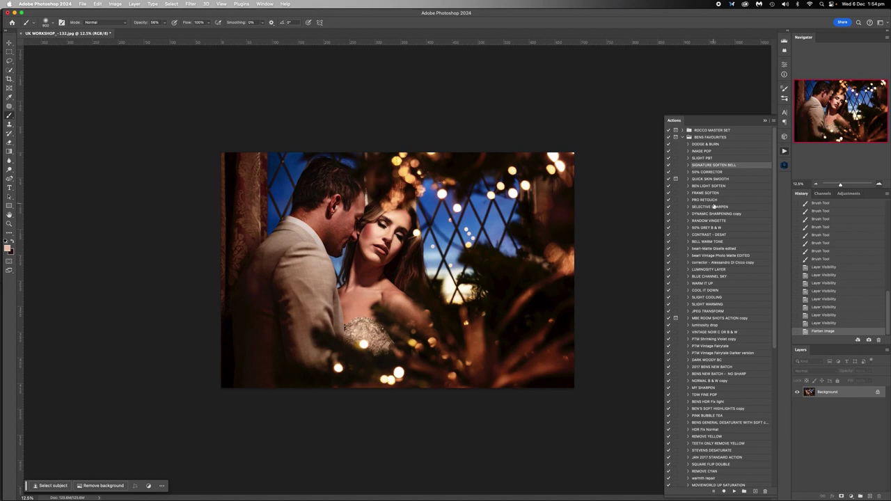
left_click(704, 208)
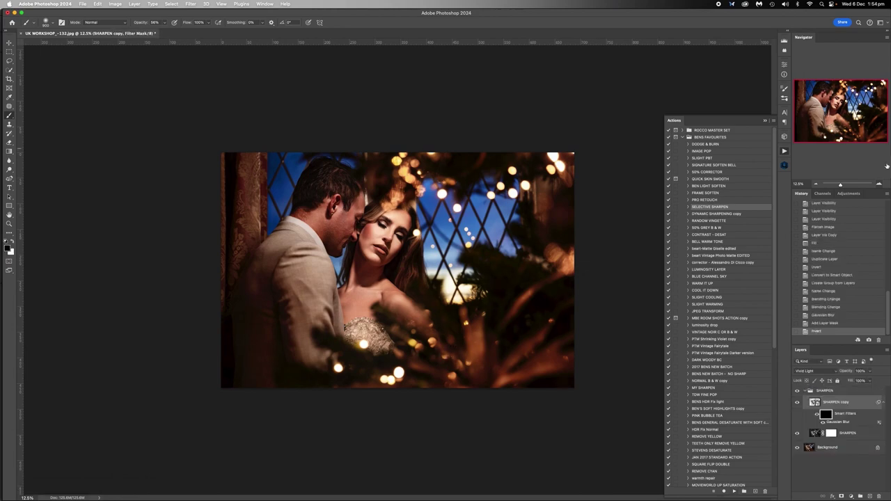
- Set up a smaller white brush at 50% opacity for painting on the SHARPEN copy filter mask over the couple's faces
left_click(880, 185)
left_click(879, 185)
left_click(880, 185)
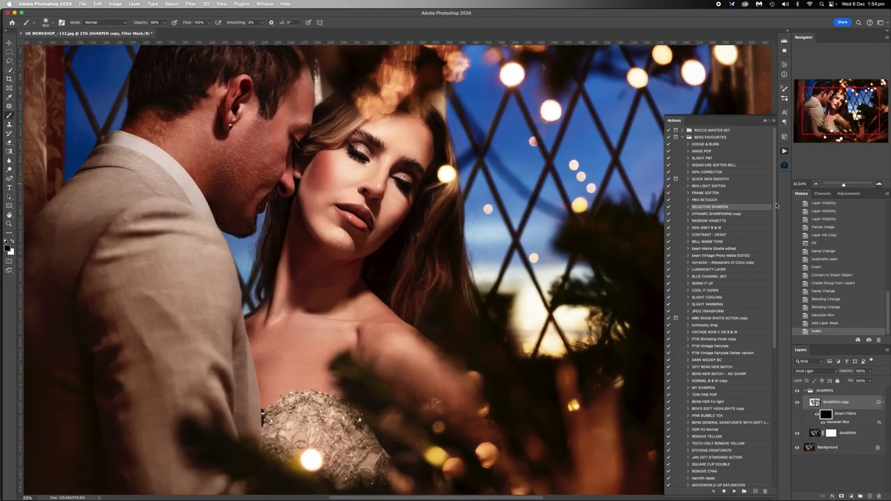
left_click(880, 185)
left_click_drag(825, 110, 824, 101)
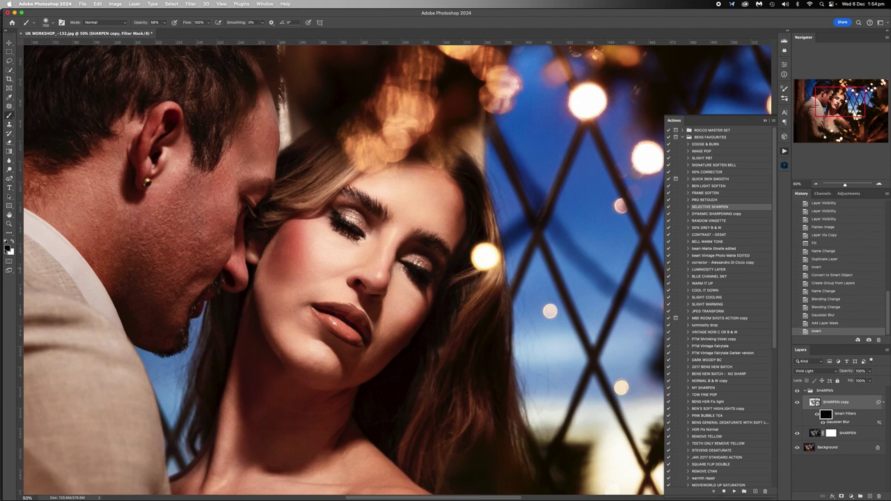
left_click(165, 23)
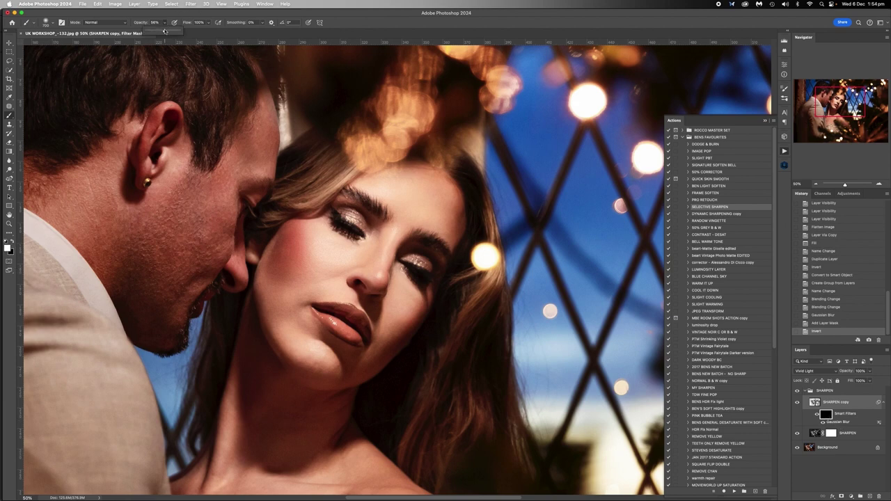
left_click_drag(162, 32, 160, 32)
key("bracketleft")
key("bracketleft")
key("bracketleft")
key("bracketleft")
key("bracketleft")
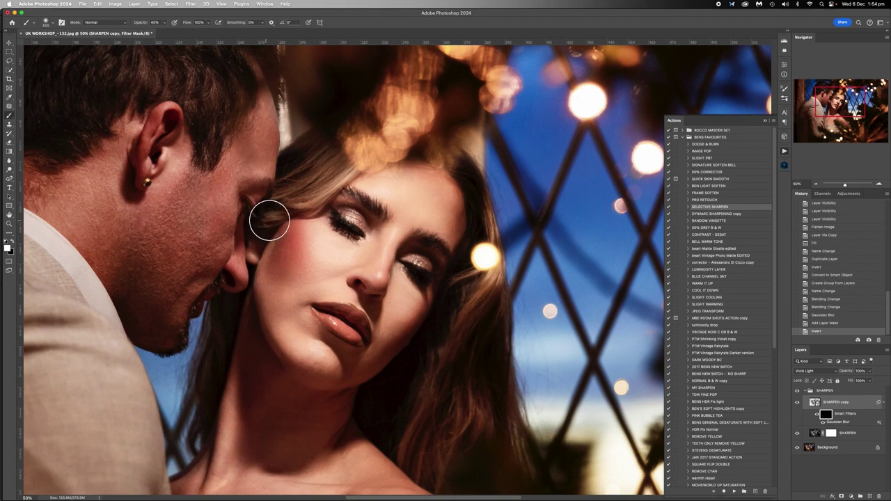
left_click(166, 23)
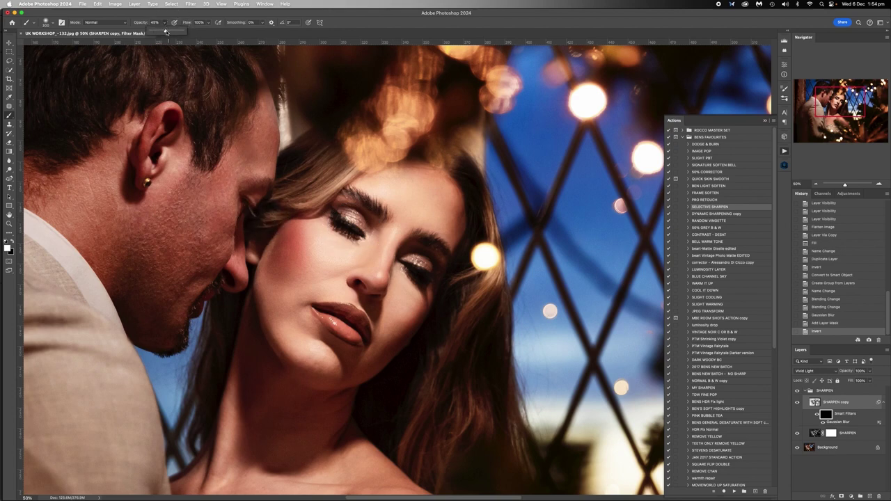
key("bracketleft")
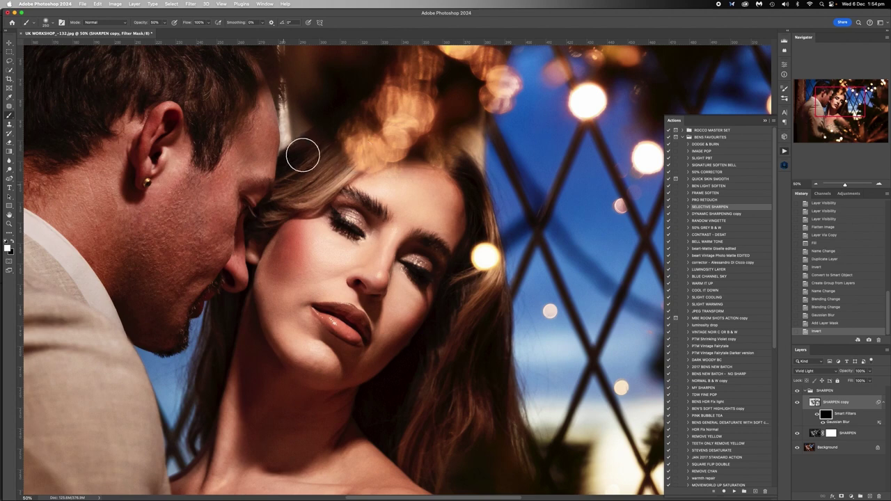
- Paint sharpening into the bride's hair nearest the groom and over his moustache and goatee on the SHARPEN copy filter mask
mouse_move(286, 199)
left_mouse_down()
mouse_move(283, 209)
mouse_move(307, 140)
left_mouse_up()
left_click_drag(278, 215, 313, 207)
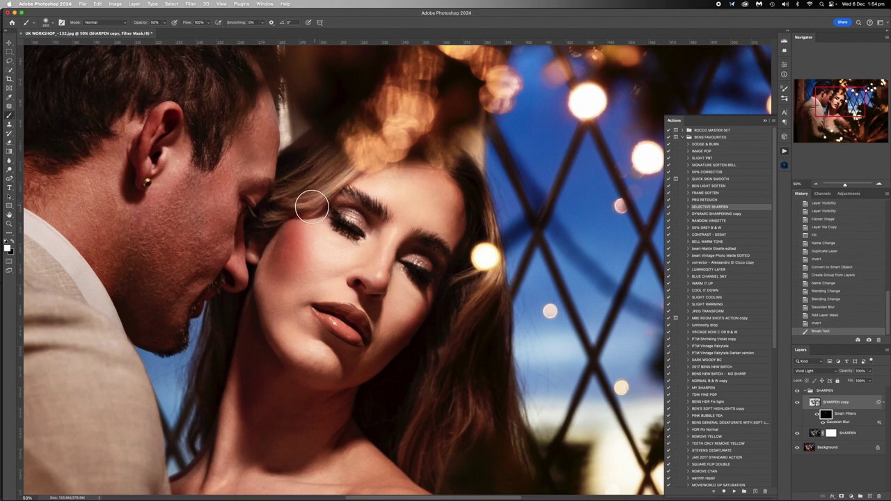
left_click_drag(227, 302, 188, 405)
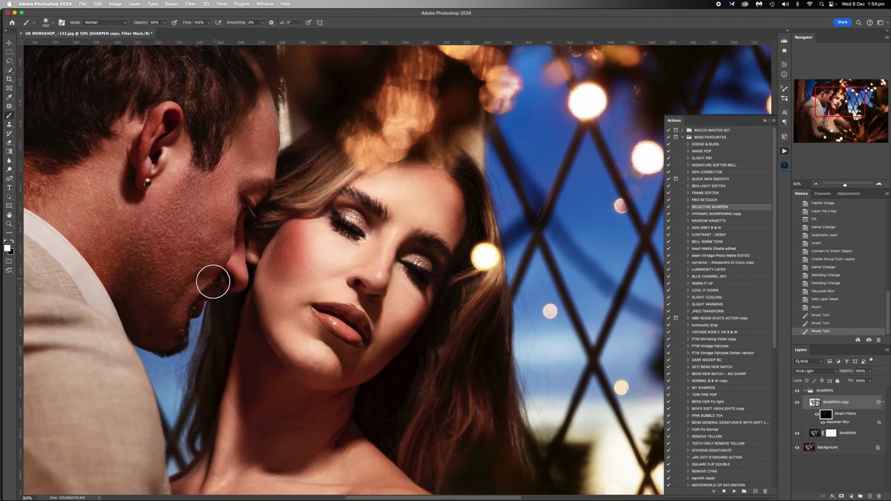
left_click_drag(213, 281, 191, 332)
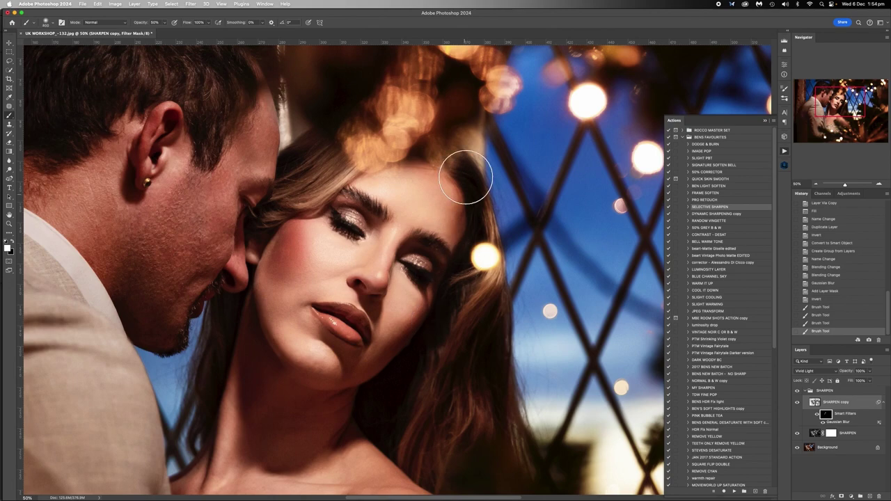
- Paint sharpening down the bride's long hair on the window side of her face using a larger brush
left_click_drag(462, 307, 436, 360)
left_click_drag(476, 293, 504, 472)
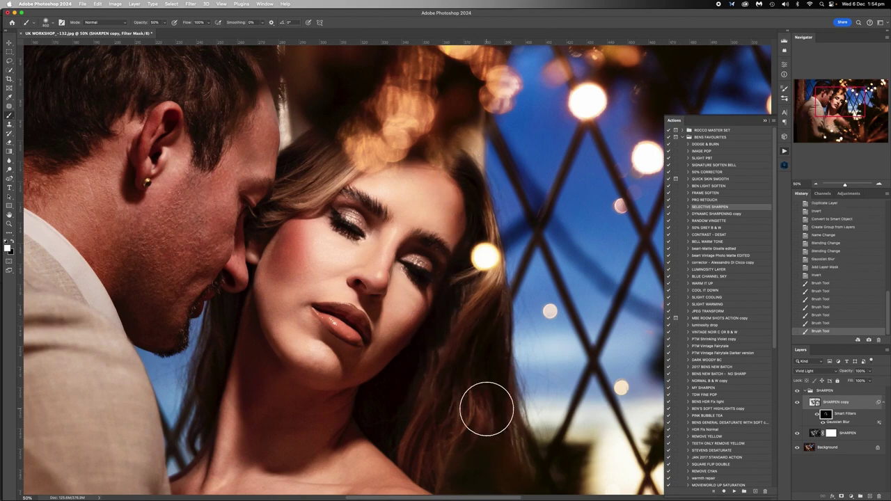
scroll(488, 409, "down", 5)
mouse_move(435, 249)
left_mouse_down()
mouse_move(460, 304)
mouse_move(439, 273)
left_mouse_up()
scroll(440, 273, "up", 2)
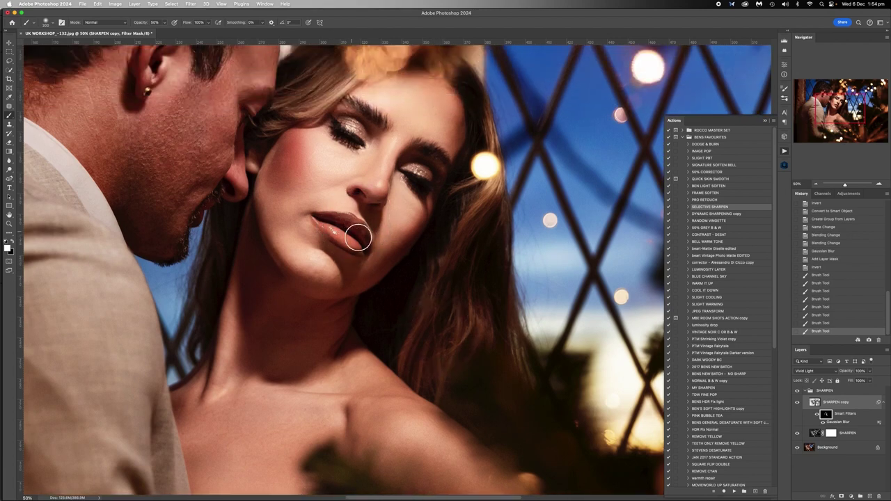
- Paint sharpening over the bride's lips and both eyes on the filter mask, adjusting the brush size to fit
left_click_drag(317, 209, 372, 253)
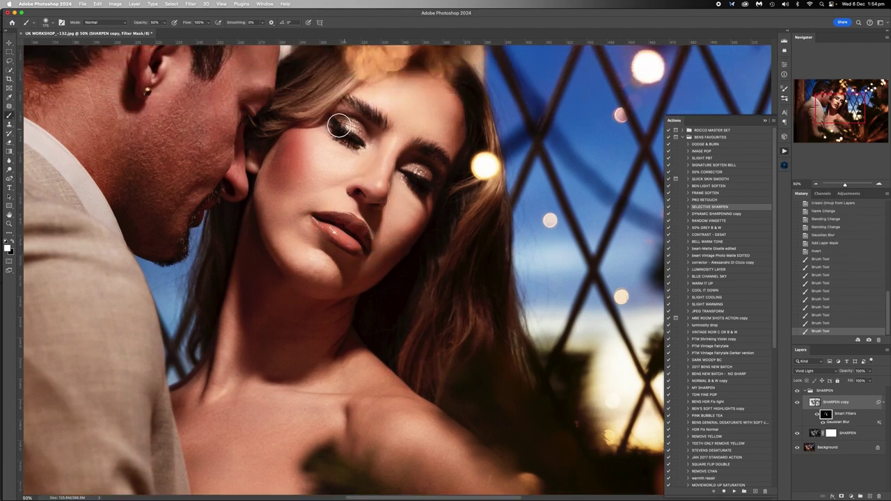
key("bracketright")
key("bracketright")
key("bracketright")
left_click_drag(338, 123, 341, 127)
left_click_drag(401, 163, 432, 179)
key("bracketleft")
key("bracketleft")
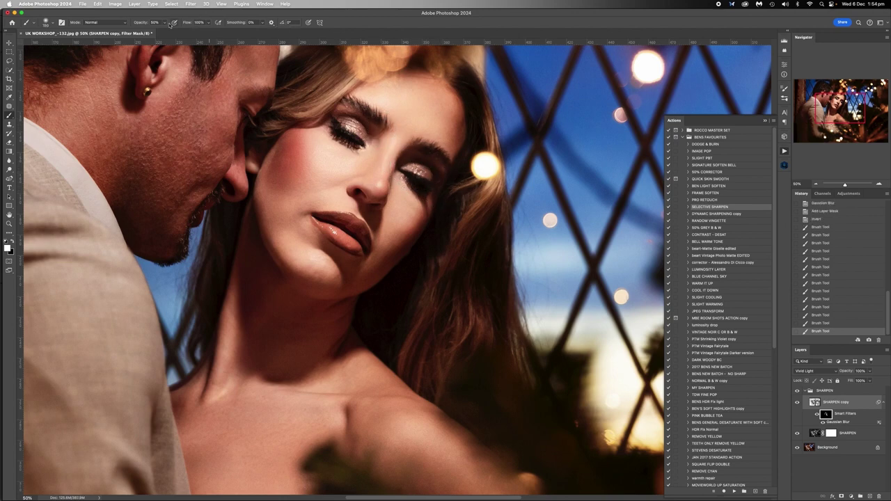
- Raise the brush opacity to 100% and paint stronger sharpening over the bride's eyebrows, eyelids and lashes
left_click(166, 23)
key("bracketleft")
mouse_move(379, 119)
left_mouse_down()
mouse_move(405, 152)
mouse_move(421, 146)
mouse_move(446, 157)
mouse_move(423, 154)
left_mouse_up()
key("bracketright")
key("bracketright")
key("bracketright")
left_click_drag(366, 141, 335, 123)
left_click_drag(404, 167, 428, 180)
- Lower the brush opacity to about 28% and paint light sharpening onto the beaded bodice of the bride's dress
scroll(356, 371, "down", 5)
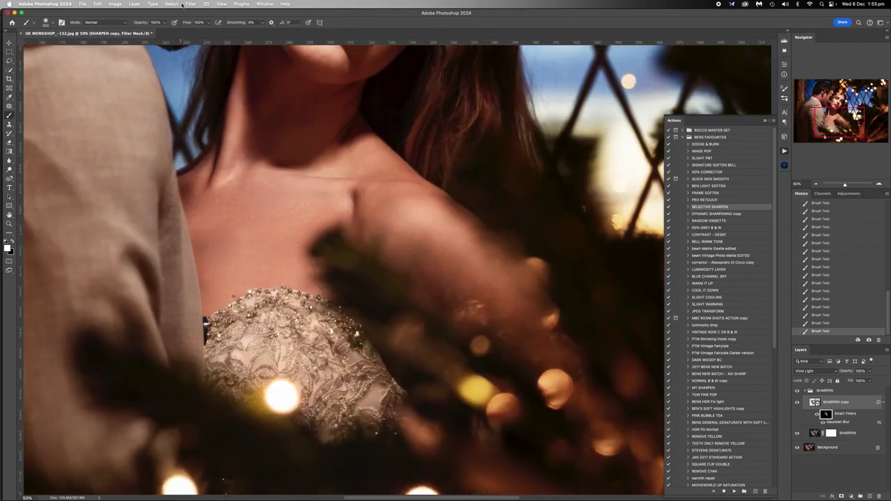
left_click(165, 23)
left_click(233, 378)
key("[")
key("]")
key("]")
key("]")
scroll(225, 338, "up", 5)
scroll(224, 339, "up", 8)
scroll(225, 338, "left", 3)
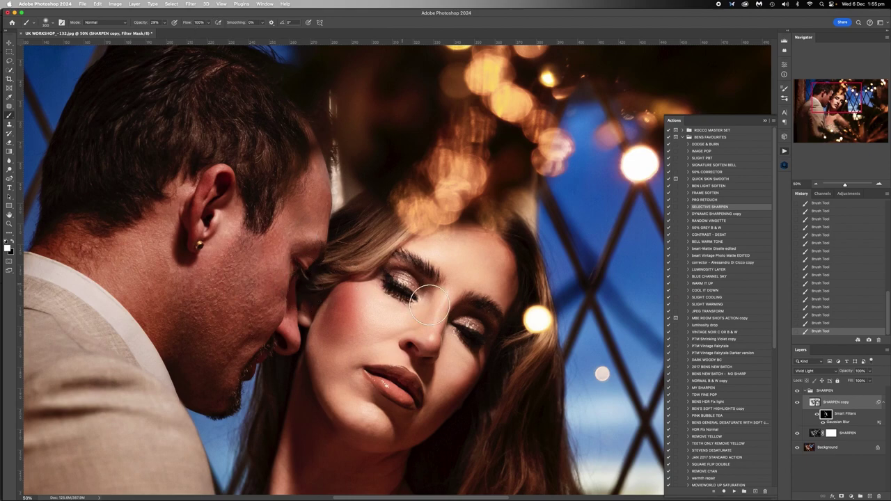
- Flatten the sharpened image into a single Background layer
left_click(817, 185)
left_click(816, 184)
left_click(816, 184)
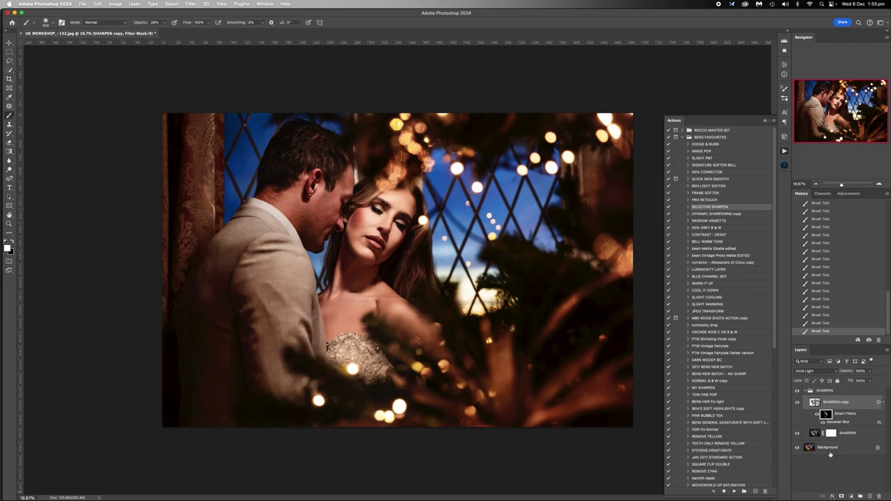
left_click(828, 448)
right_click(830, 449)
left_click(778, 477)
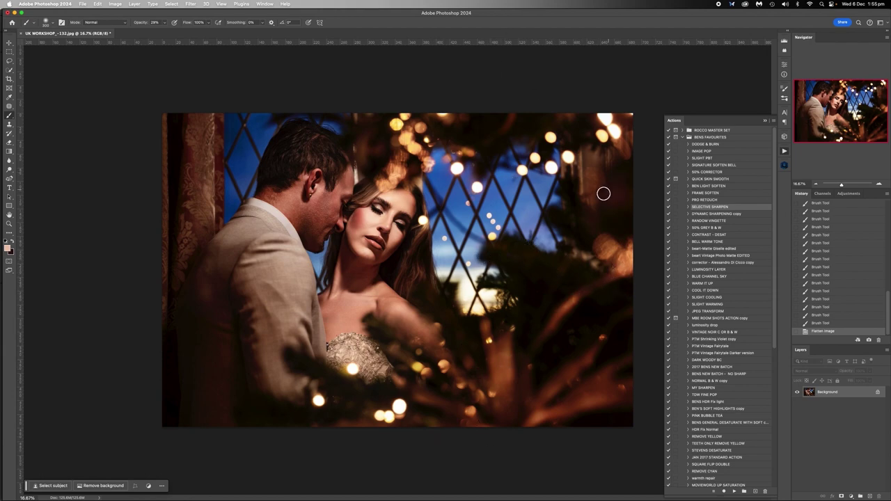
- Uncover the desktop, switch to Finder's REGULAR OVERLAYS folder and open its BOKEH - WEDDING subfolder
mouse_move(497, 12)
left_mouse_down()
mouse_move(498, 35)
mouse_move(494, 14)
left_mouse_up()
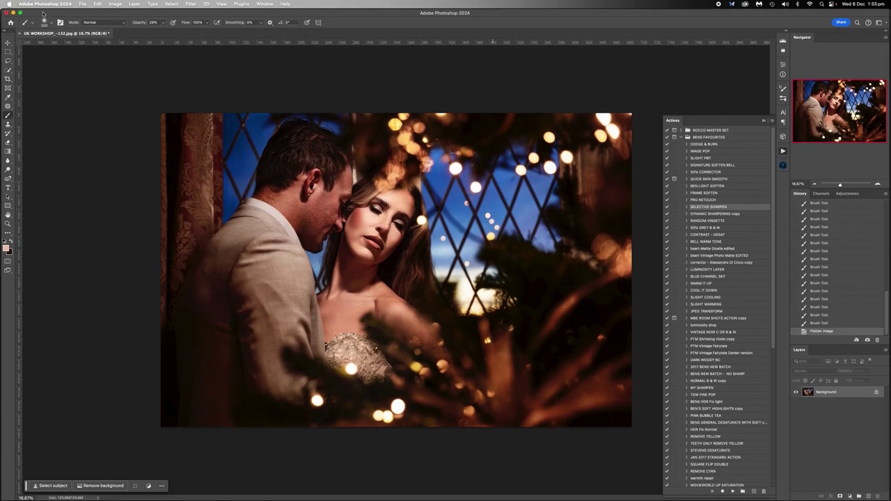
left_click_drag(44, 13, 45, 29)
left_click(43, 12)
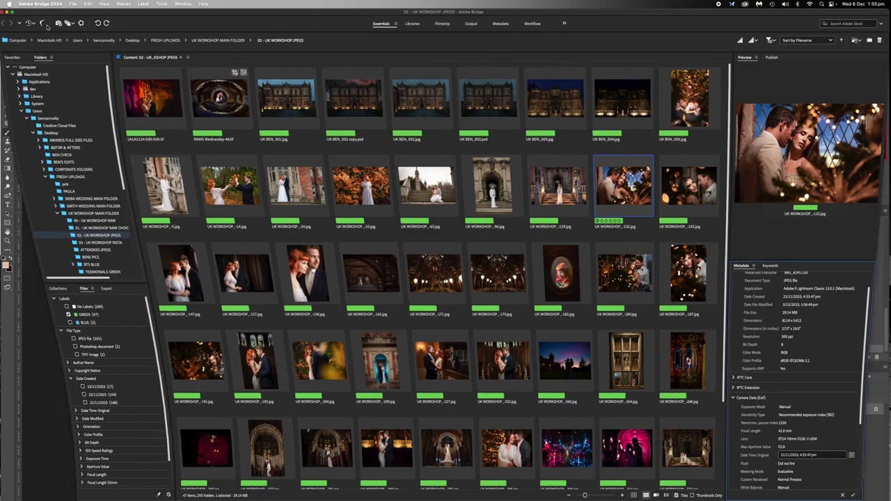
left_click(45, 24)
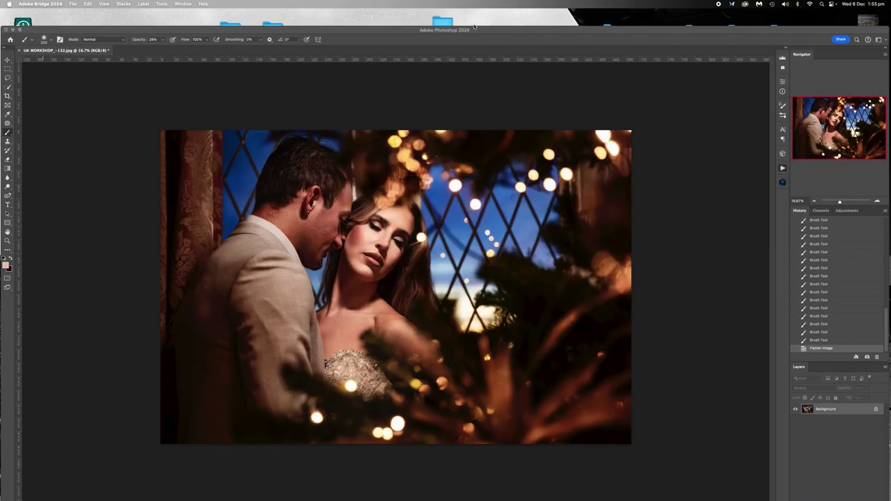
double_click(442, 23)
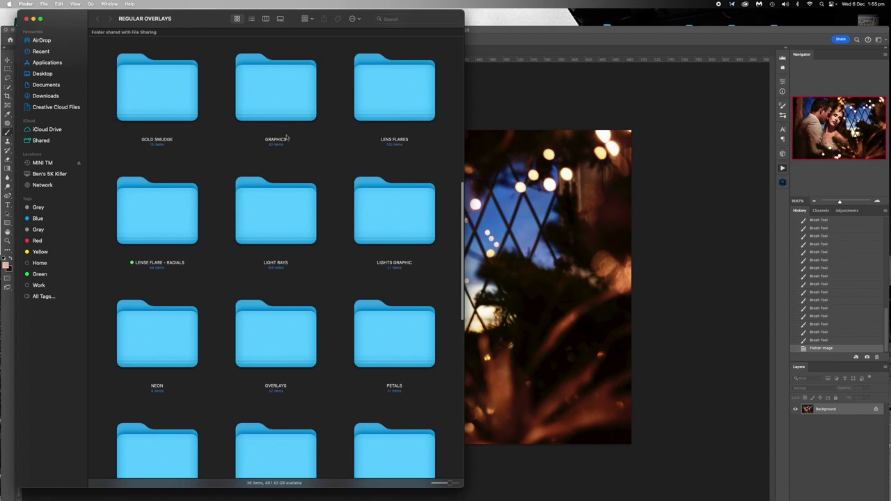
scroll(230, 256, "up", 5)
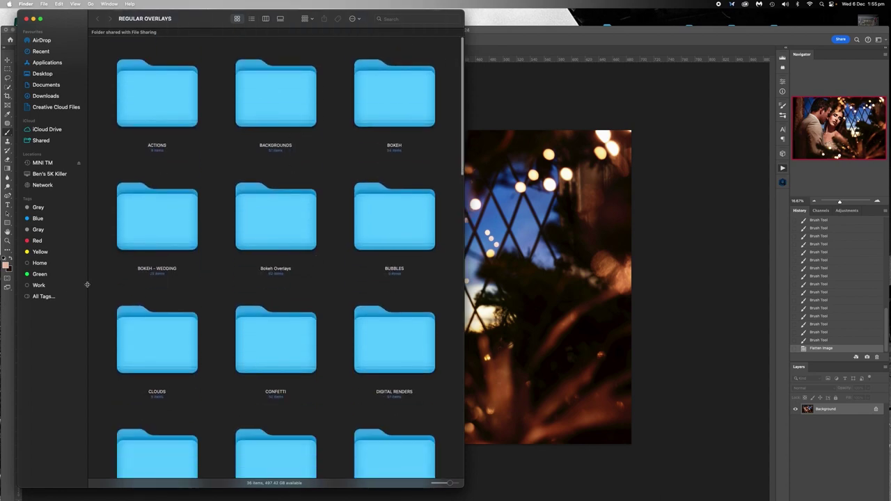
double_click(159, 235)
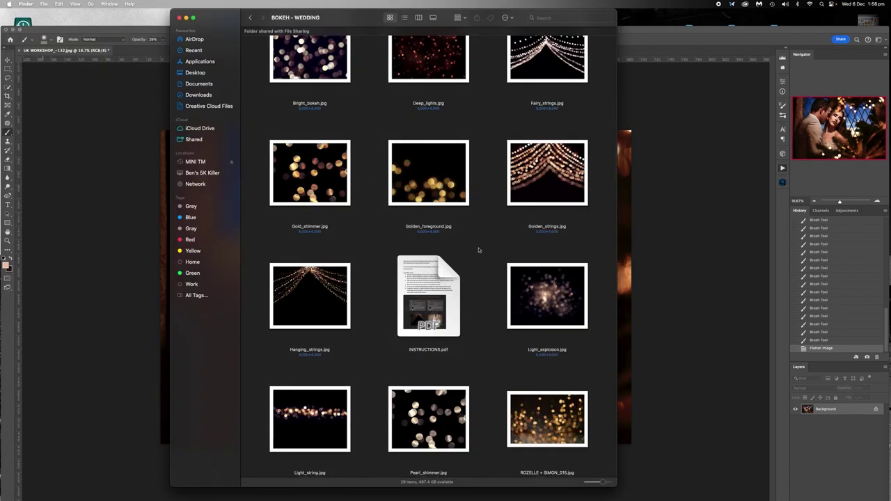
- Browse the BOKEH - WEDDING overlays and select both Gold_shimmer.jpg and Golden_foreground.jpg
scroll(469, 255, "down", 3)
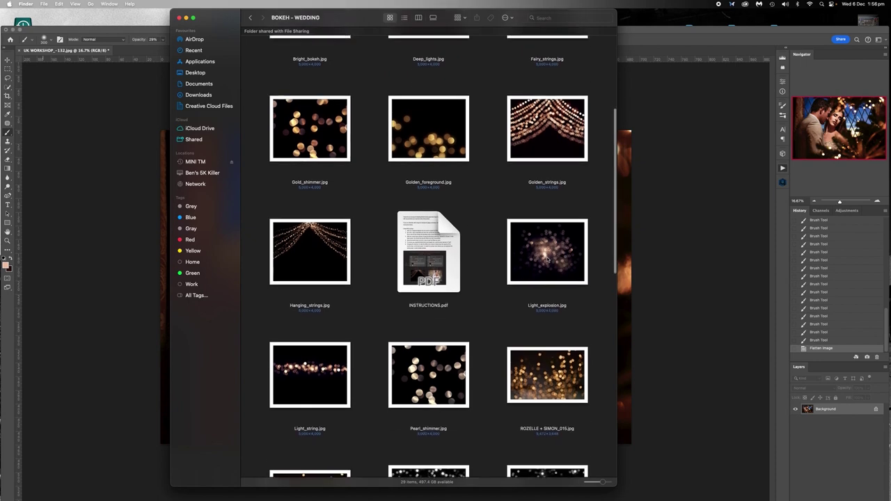
scroll(546, 256, "down", 5)
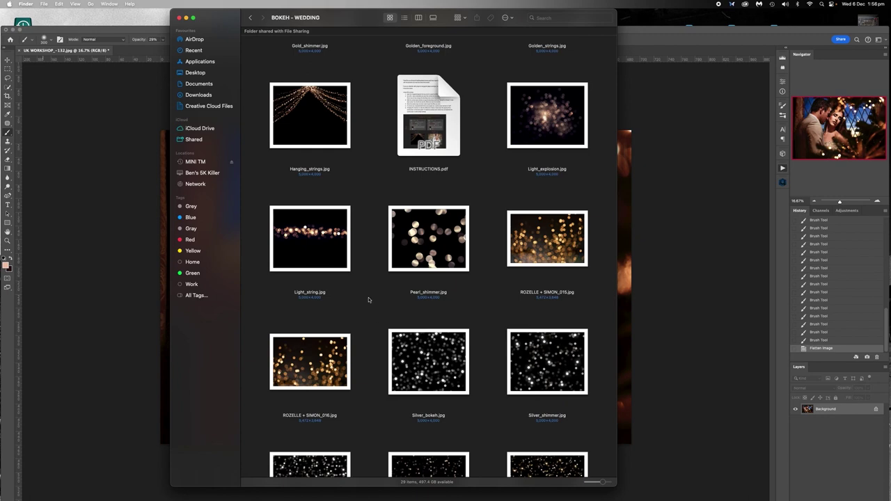
scroll(404, 279, "down", 15)
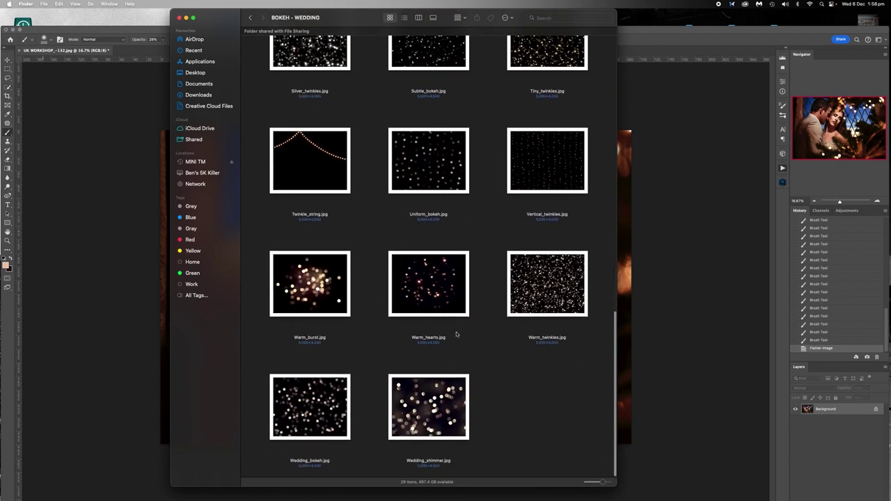
scroll(420, 330, "up", 5)
scroll(419, 330, "up", 10)
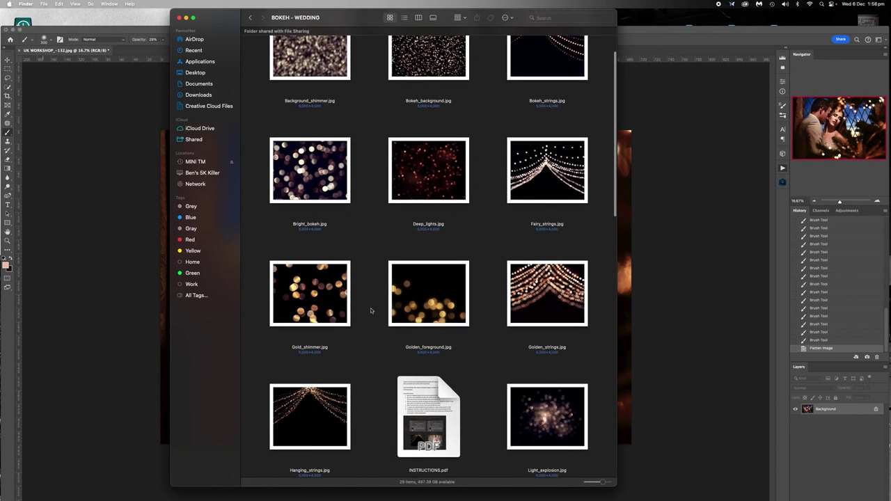
left_click(323, 294)
left_click(437, 290)
left_click(293, 295)
left_click(422, 292)
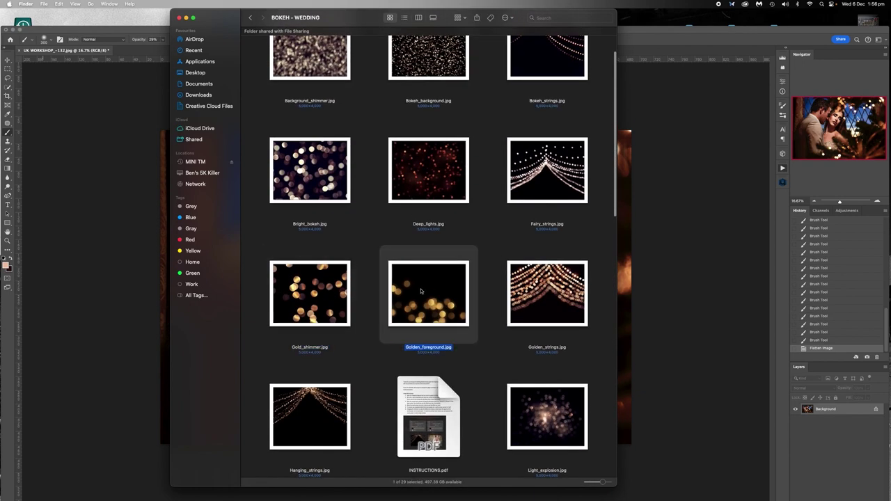
left_click(309, 295)
left_click(419, 303, "shift")
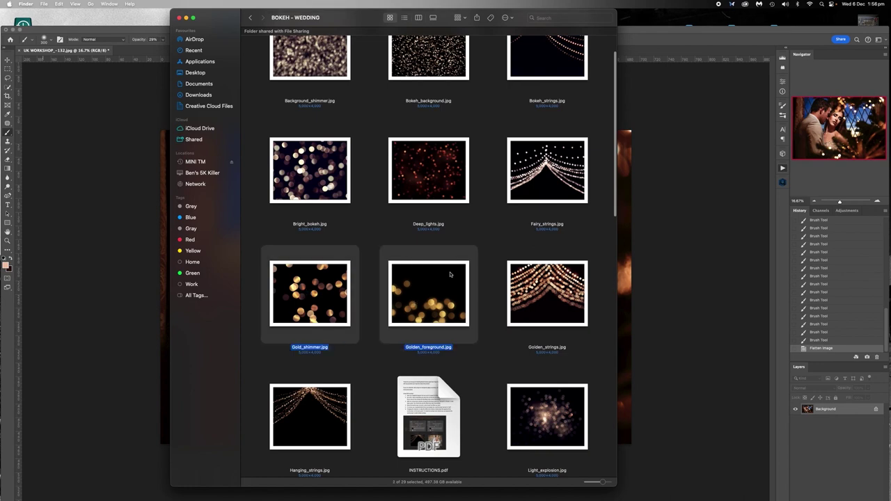
- Place the selected Gold_shimmer and Golden_foreground overlays into the open portrait in Photoshop as new layers
left_click_drag(368, 19, 267, 19)
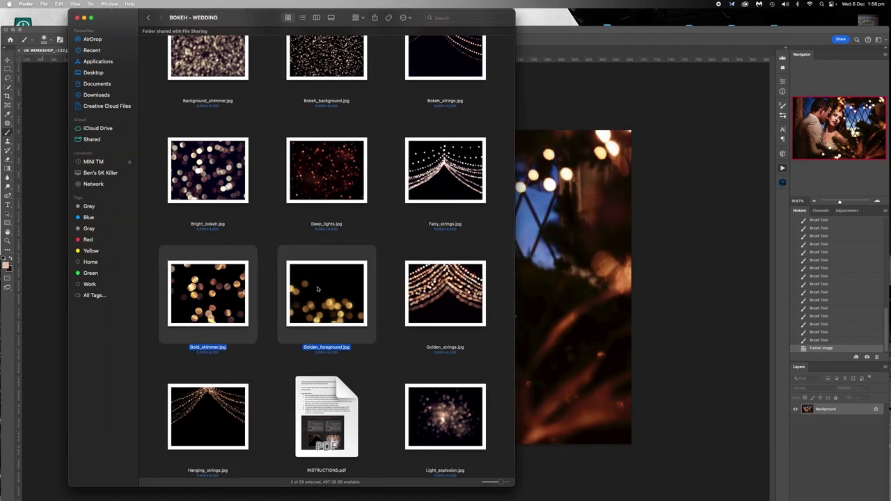
left_click_drag(319, 290, 569, 256)
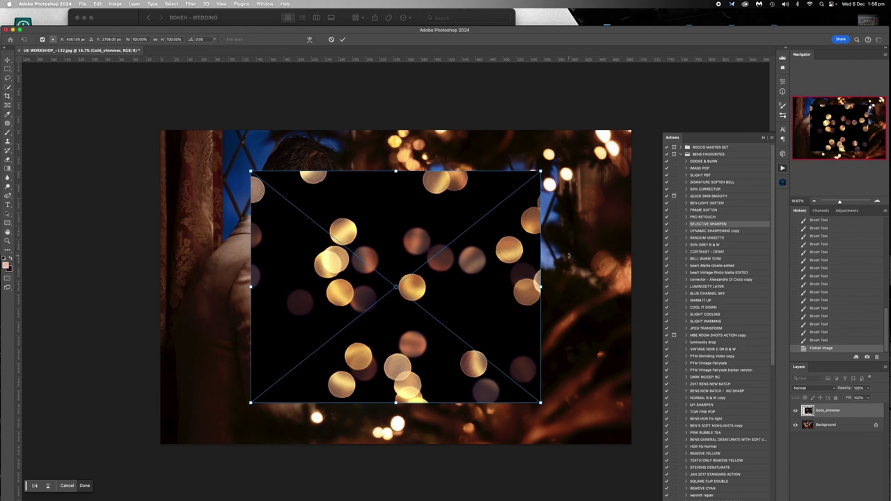
key("Return")
key("Return")
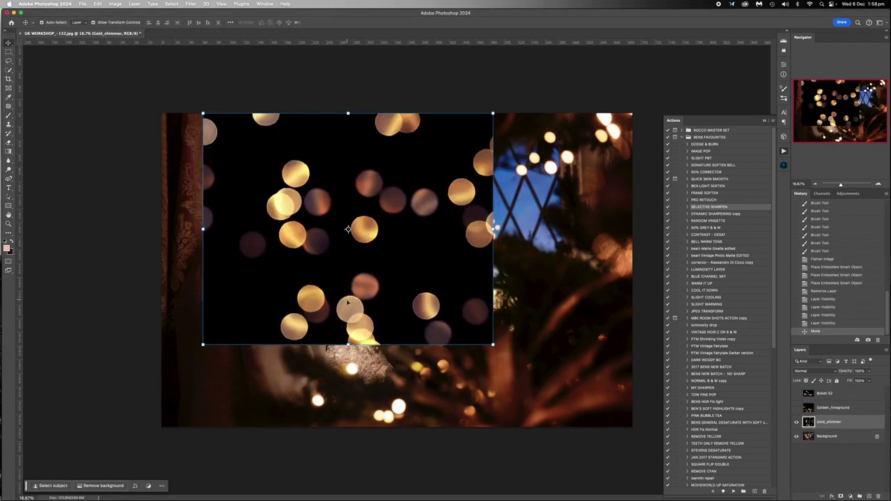
- Preview the Golden_foreground and Bokeh 02 overlays one at a time, then show and select only Gold_shimmer above the photo
left_click(796, 422)
left_click(796, 408)
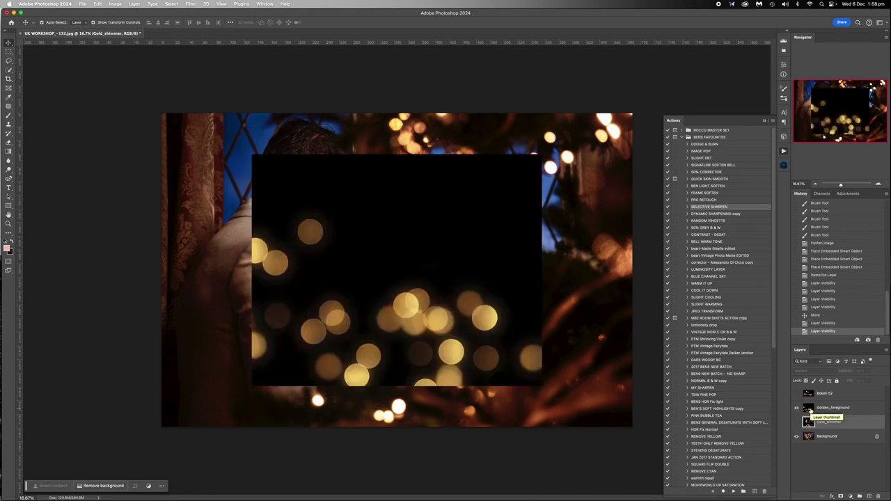
left_click(808, 409)
left_click(797, 408)
left_click(796, 394)
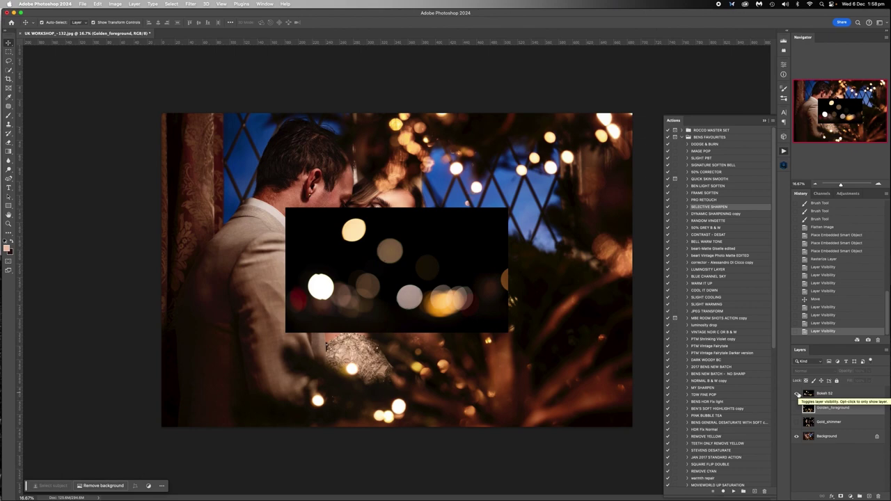
left_click(797, 394)
left_click(796, 422)
left_click(808, 422)
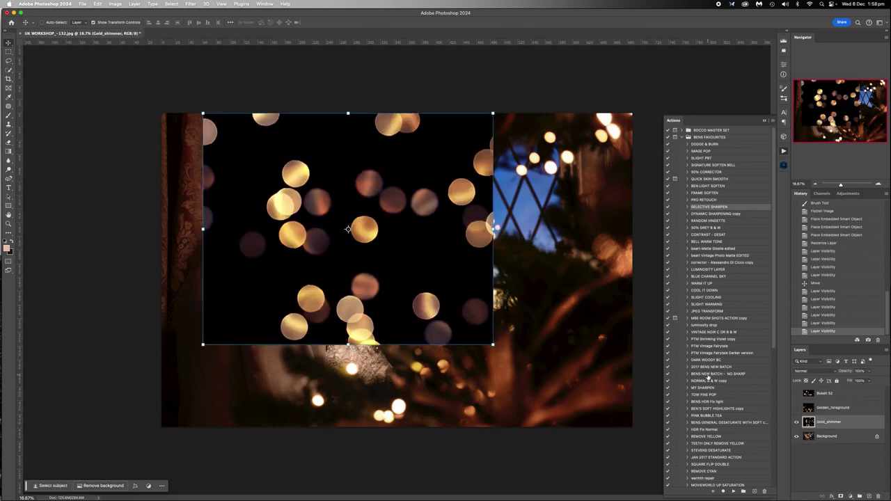
- Brighten the Gold_shimmer layer's bokeh with Levels, lowering the white input level to 193 and applying the adjustment
key("super+l")
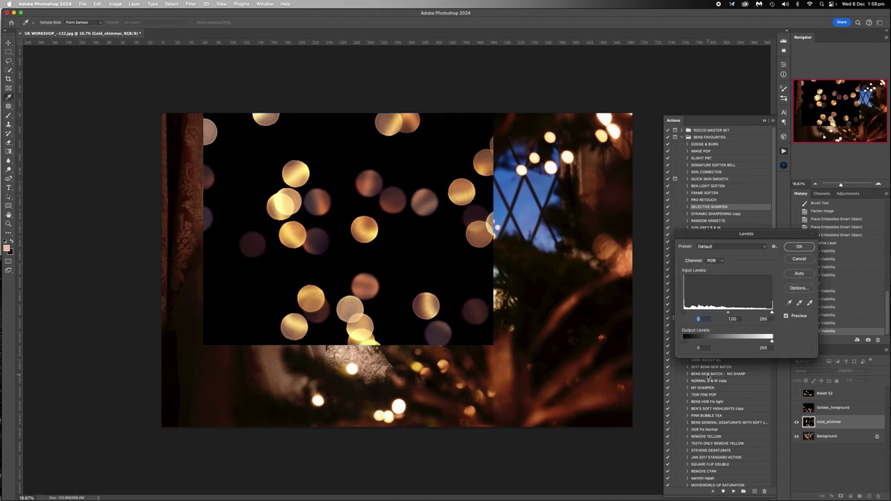
mouse_move(771, 314)
left_mouse_down()
mouse_move(741, 313)
mouse_move(784, 314)
left_mouse_up()
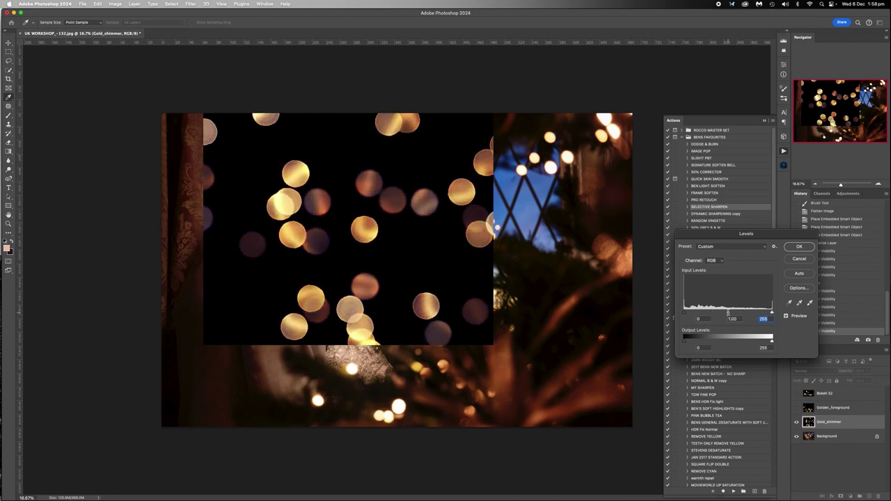
left_click_drag(728, 314, 751, 315)
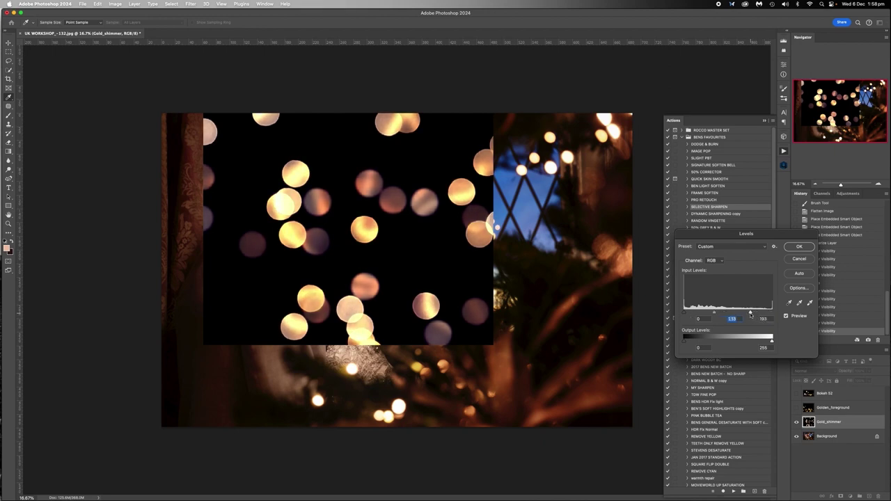
left_click(750, 315)
left_click(799, 247)
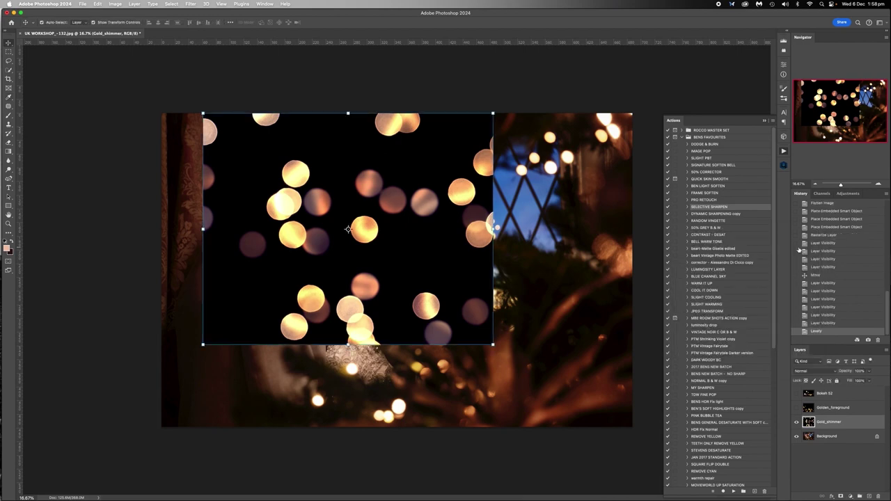
- Move Gold_shimmer toward the middle of the photo and scale it proportionally to about 63%
left_click_drag(389, 128, 412, 169)
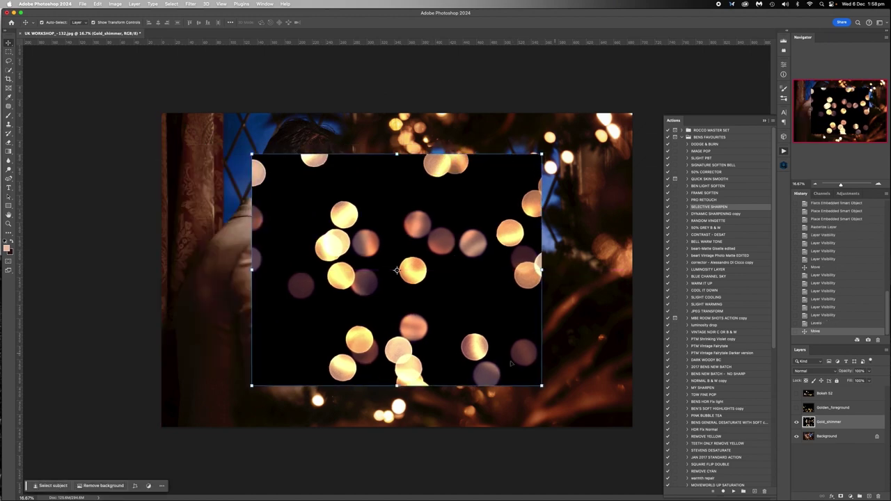
left_click_drag(541, 154, 423, 260)
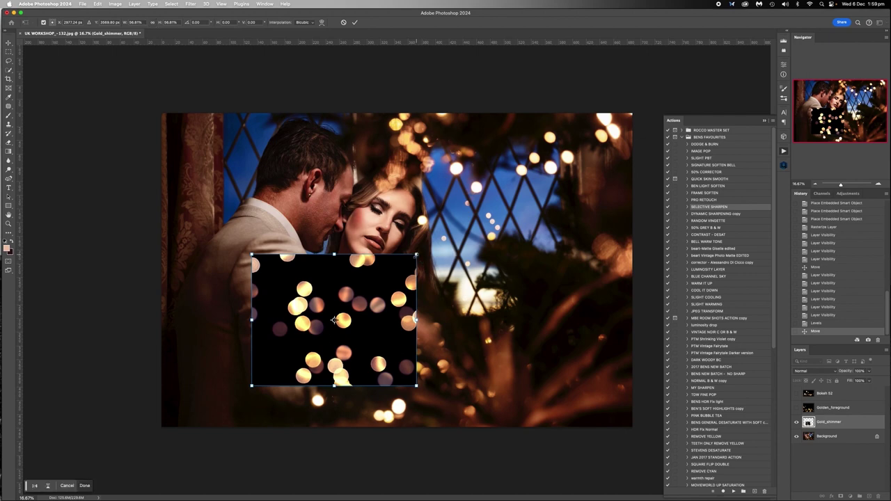
left_click_drag(416, 254, 430, 243)
left_click_drag(250, 385, 248, 388)
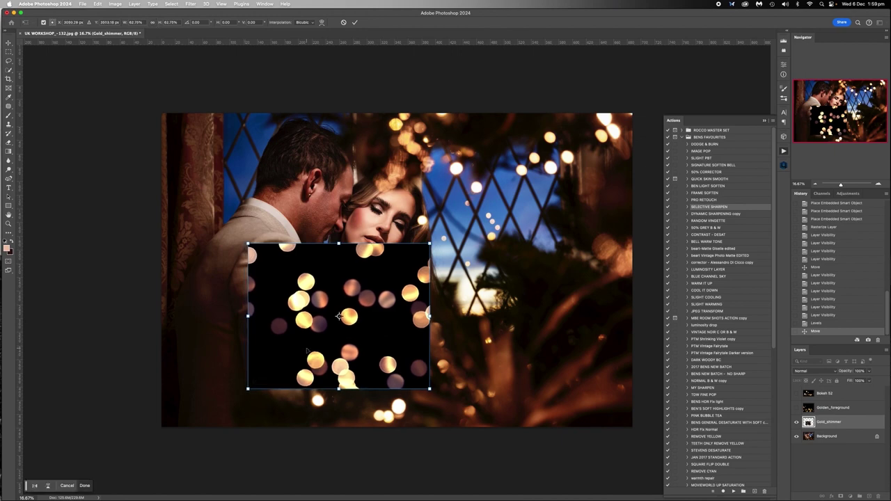
key("Return")
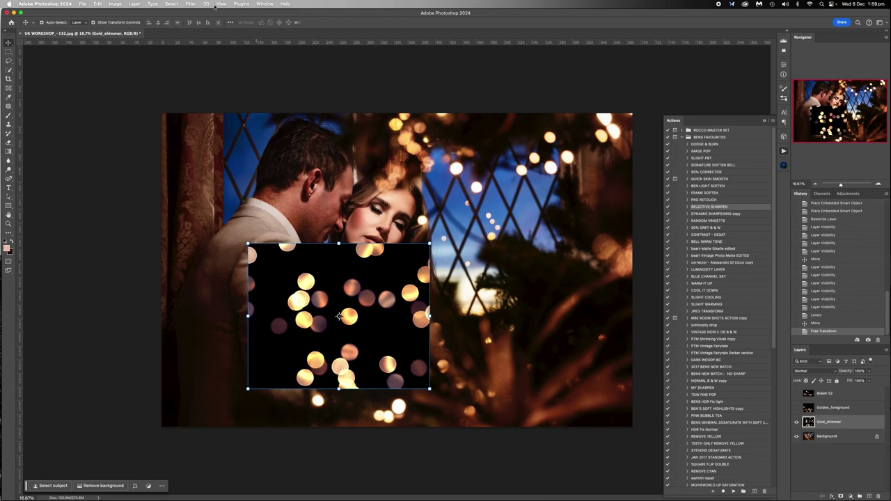
- Apply a Gaussian Blur with a 10.1-pixel radius to Gold_shimmer and set the layer's blend mode to Screen
left_click(191, 4)
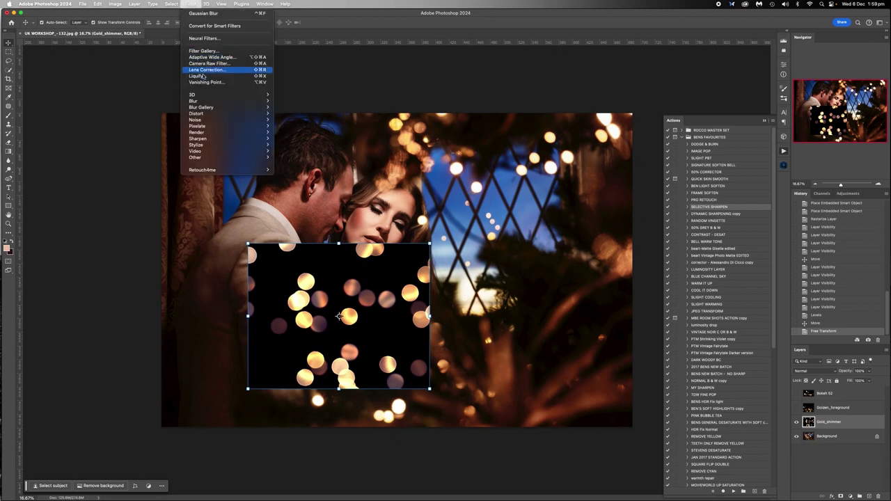
mouse_move(195, 101)
left_click(296, 126)
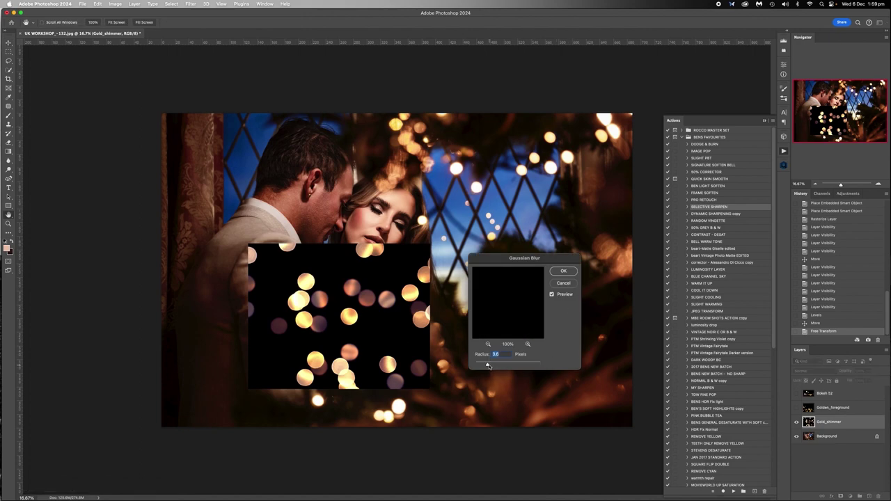
left_click_drag(488, 366, 501, 365)
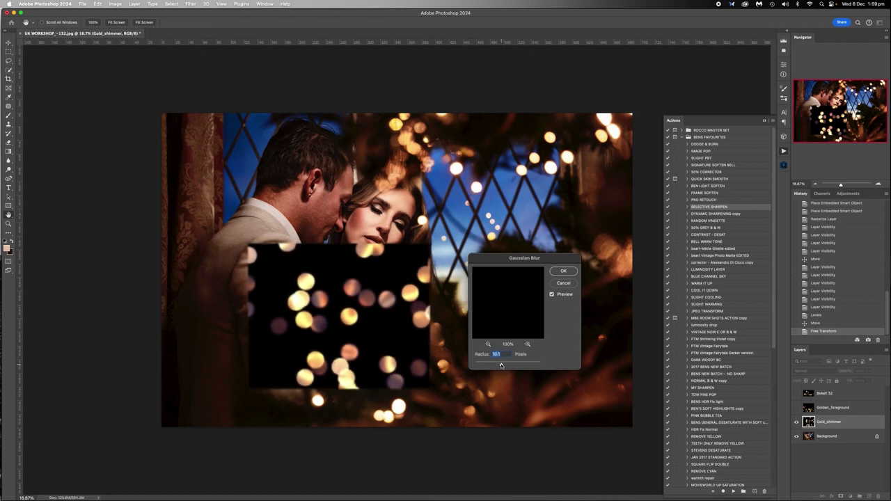
left_click(565, 271)
left_click(811, 371)
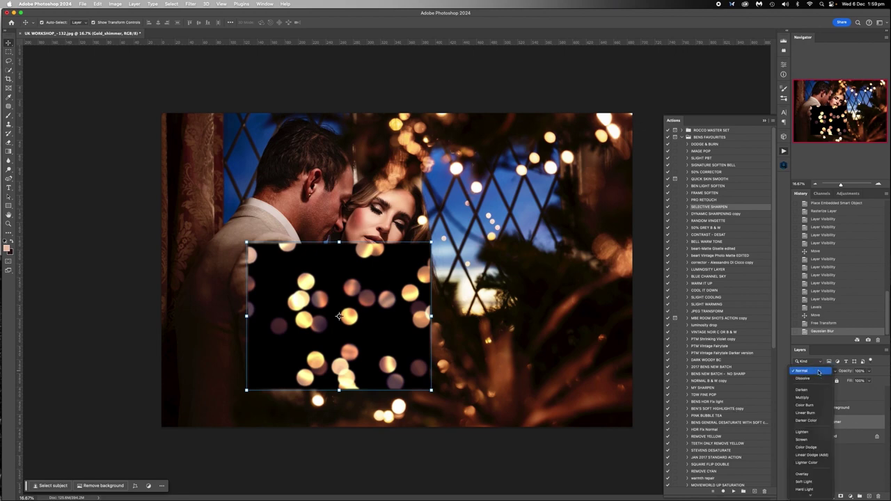
left_click(807, 437)
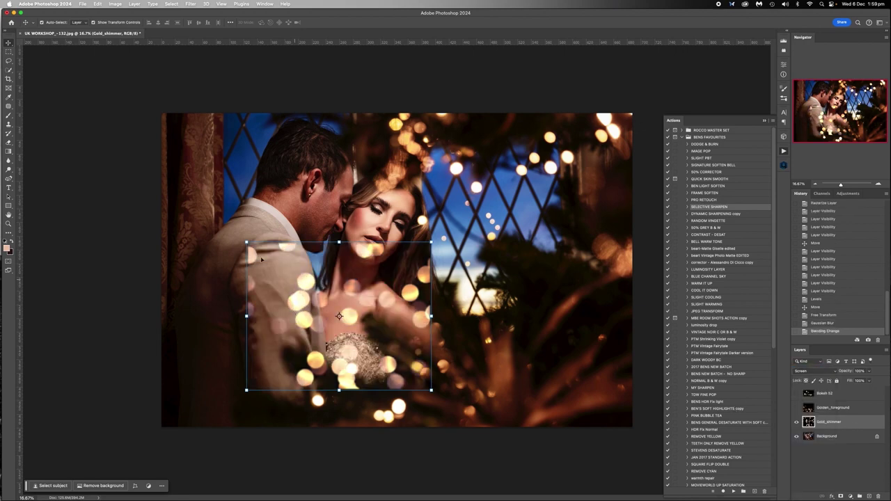
- Move Gold_shimmer into the photo's lower-right corner over the branches and shrink it slightly to fit there
left_click_drag(353, 327, 557, 355)
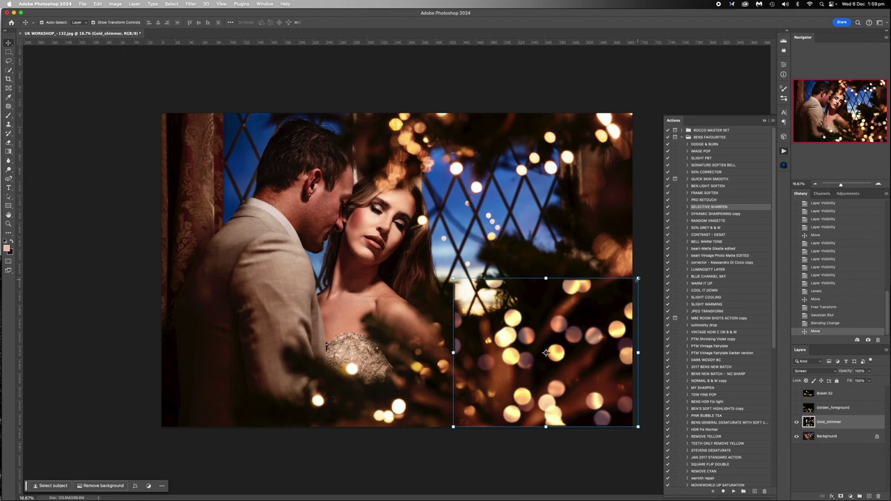
left_click_drag(638, 278, 616, 315)
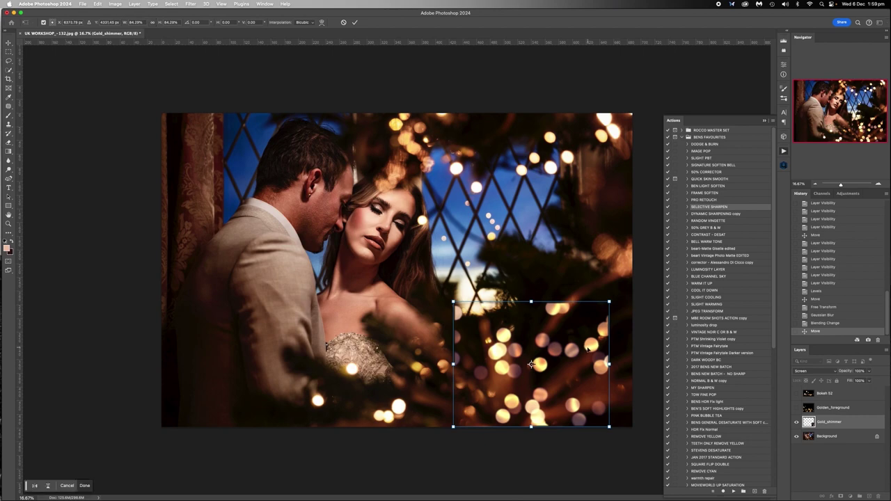
left_click_drag(531, 363, 554, 363)
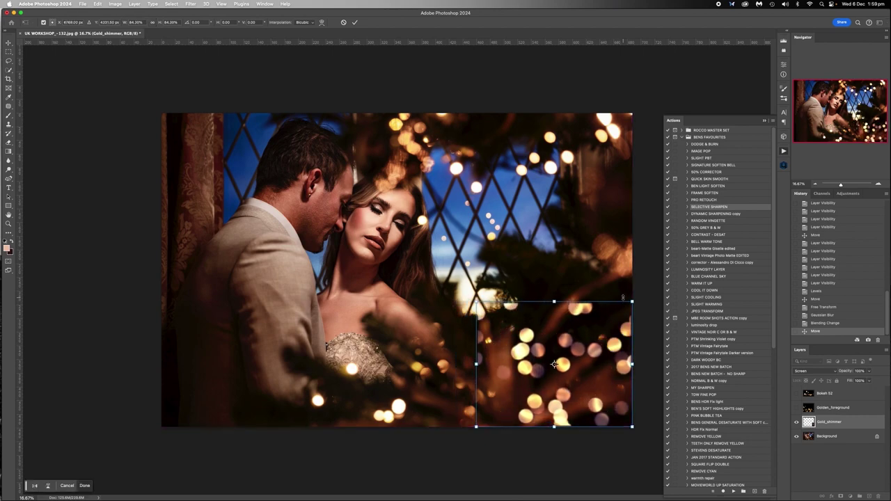
left_click_drag(633, 301, 628, 304)
key("Return")
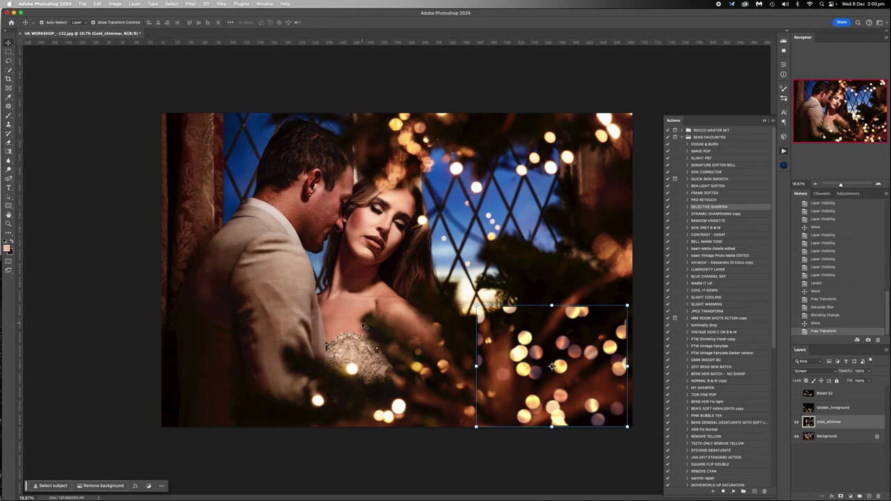
- Erase Gold_shimmer's upper and left edges with the soft Eraser, shifting the overlay right toward the photo's edge between strokes
left_click(9, 142)
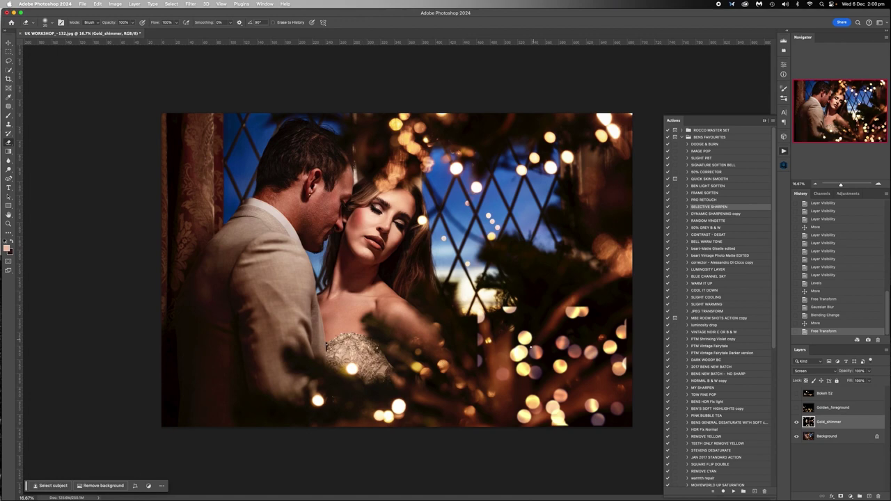
mouse_move(477, 318)
left_mouse_down()
mouse_move(476, 309)
mouse_move(518, 307)
mouse_move(583, 310)
left_mouse_up()
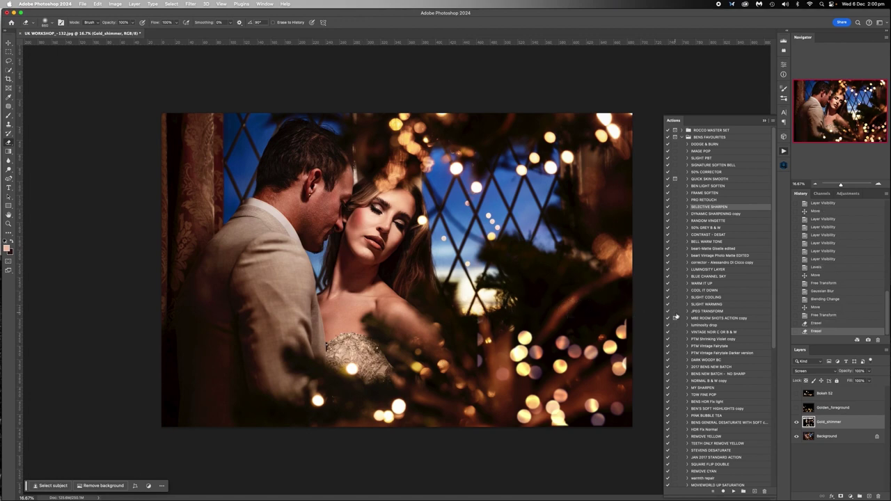
left_click(8, 43)
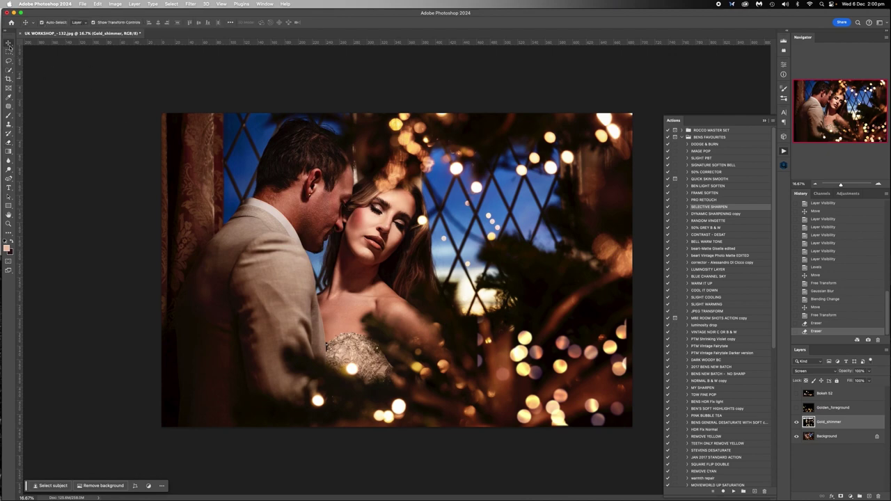
left_click_drag(551, 354, 597, 348)
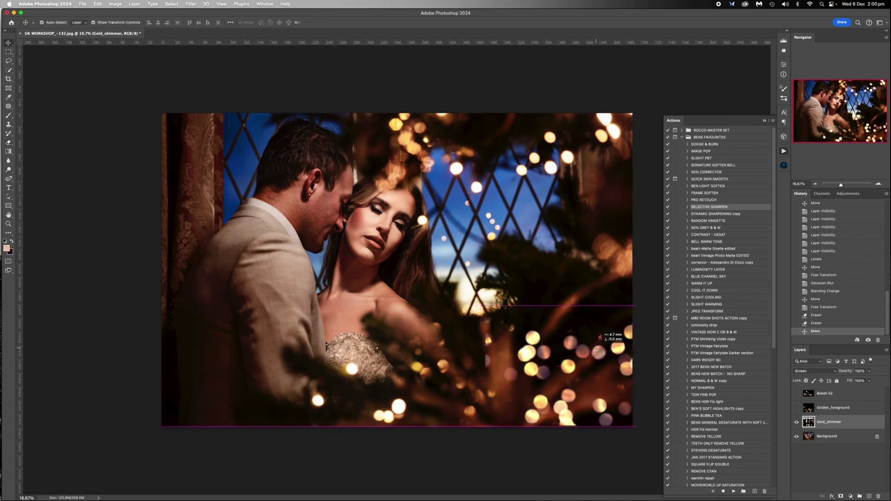
left_click(8, 142)
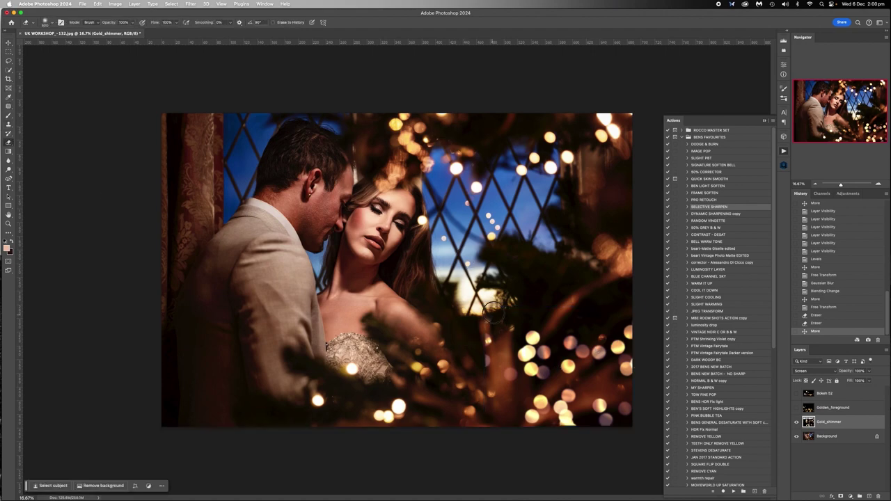
mouse_move(489, 422)
left_mouse_down()
mouse_move(506, 423)
mouse_move(497, 385)
left_mouse_up()
- Hide the Background to check the overlay's edges, nudge Gold_shimmer slightly down past the photo's bottom edge, and show the Background again
left_click(796, 436)
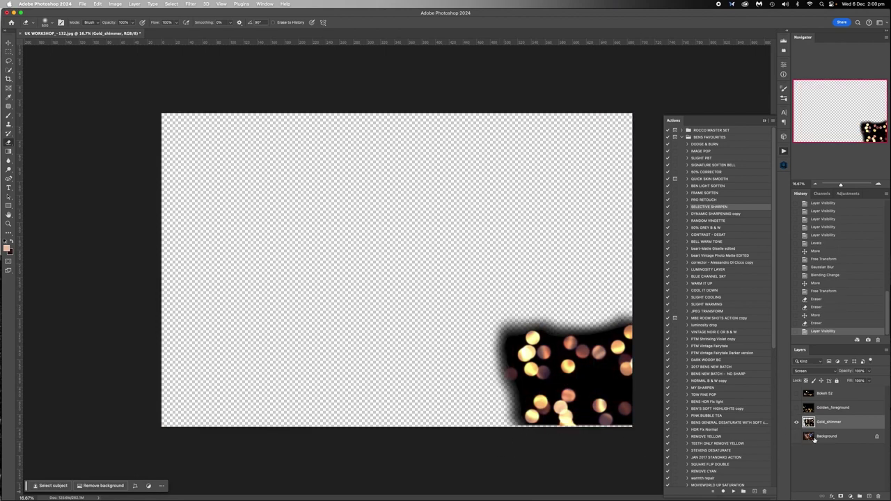
key("v")
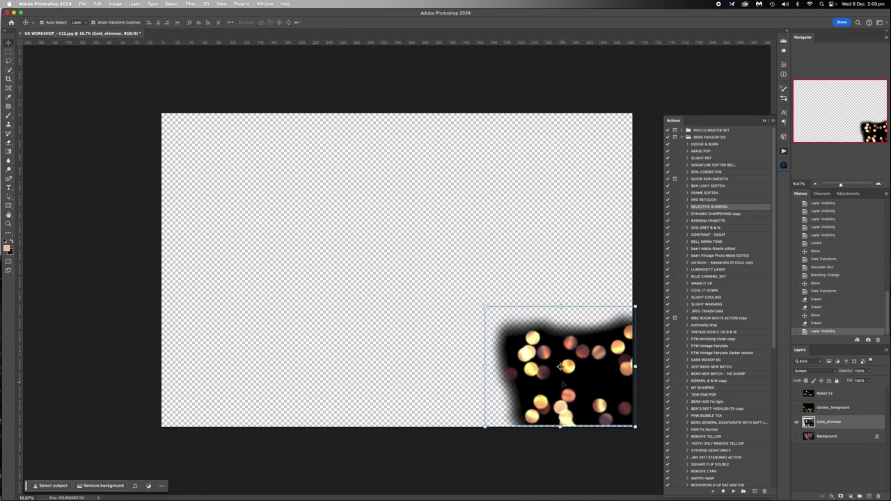
left_click_drag(562, 385, 562, 388)
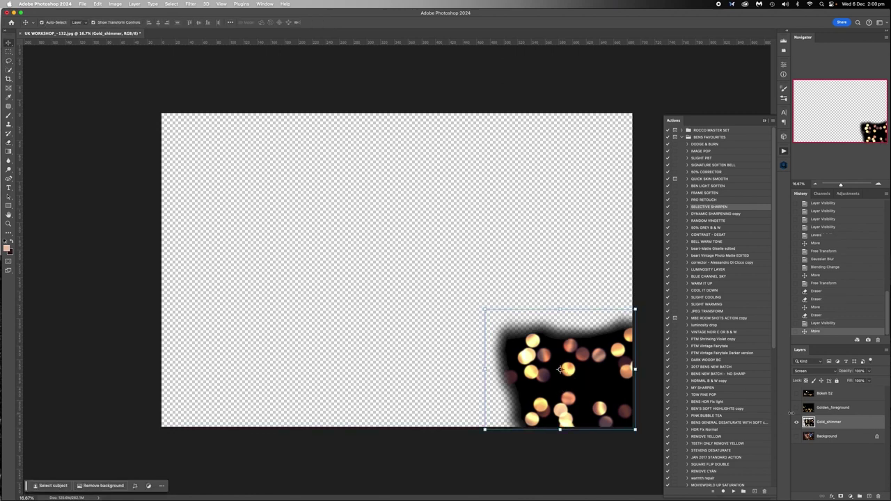
left_click(796, 435)
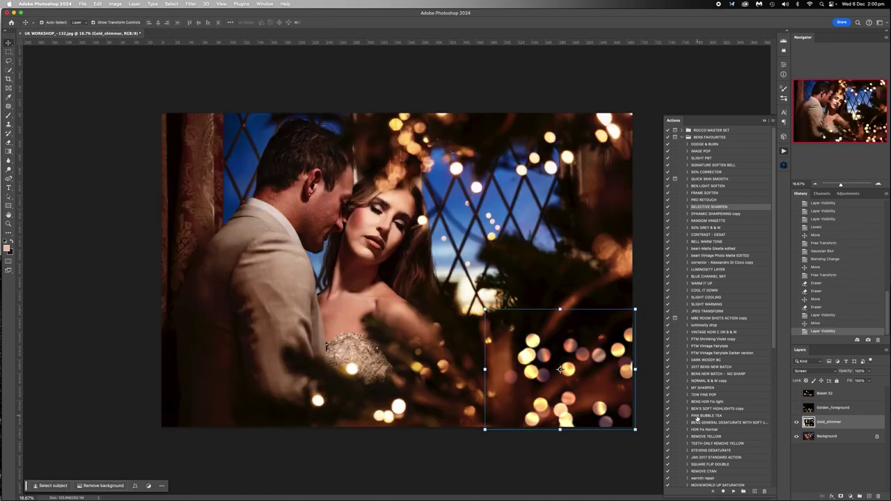
- Reduce the Gold_shimmer layer's opacity to 87%
left_click(826, 436)
left_click(825, 423)
left_click(869, 372)
mouse_move(869, 377)
left_mouse_down()
mouse_move(842, 381)
mouse_move(865, 380)
left_mouse_up()
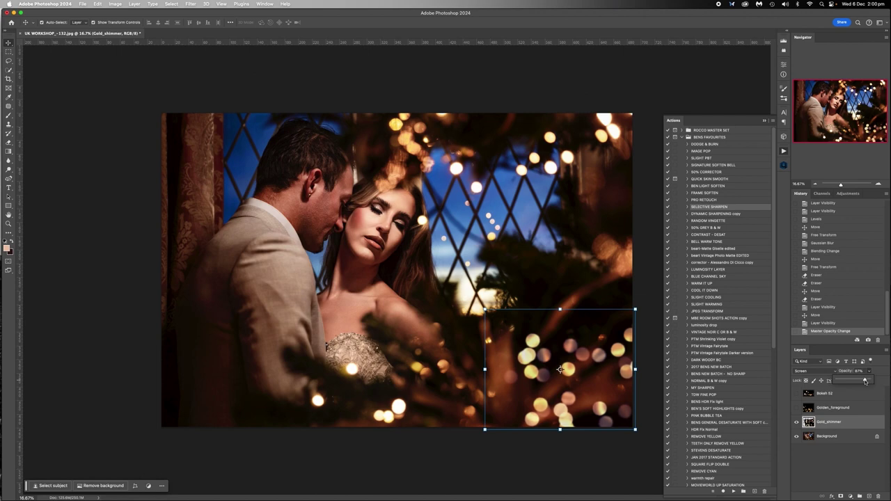
- Try the Golden_foreground overlay rotated about 89° counterclockwise over the couple, and delete that layer
left_click(813, 410)
left_click(797, 408)
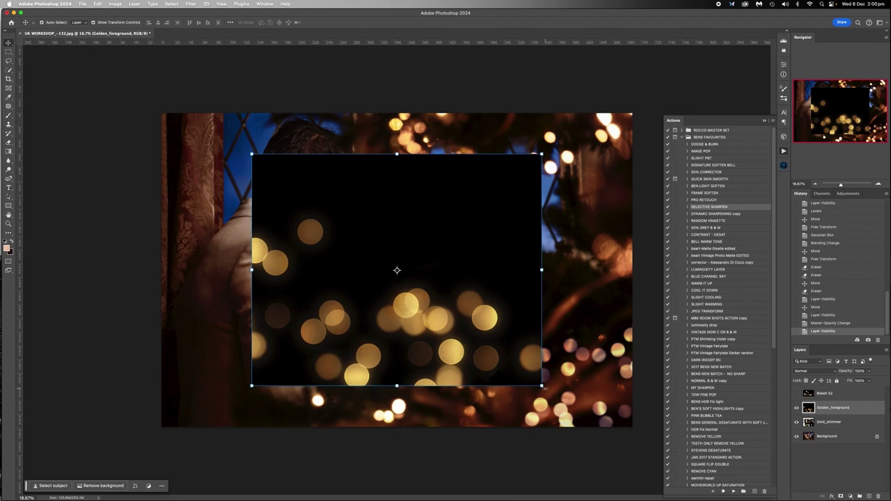
left_click_drag(547, 388, 550, 169)
left_click_drag(518, 120, 500, 107)
left_click_drag(440, 261, 331, 245)
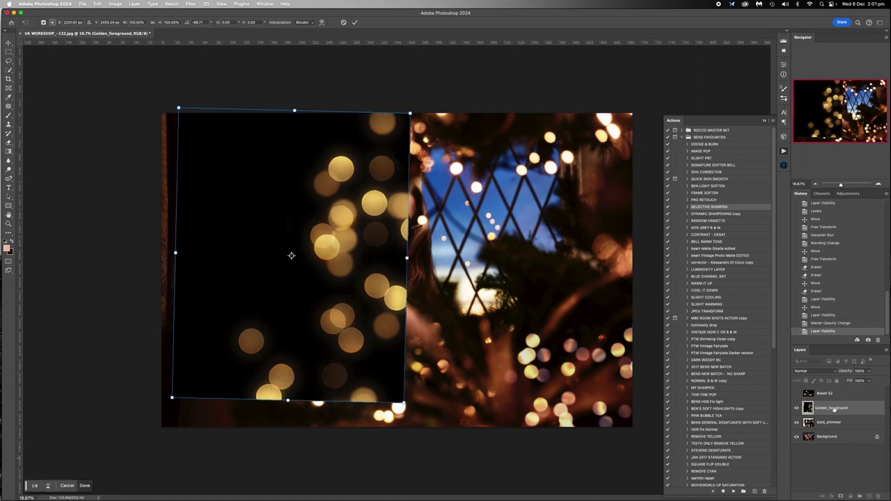
key("Return")
key("Delete")
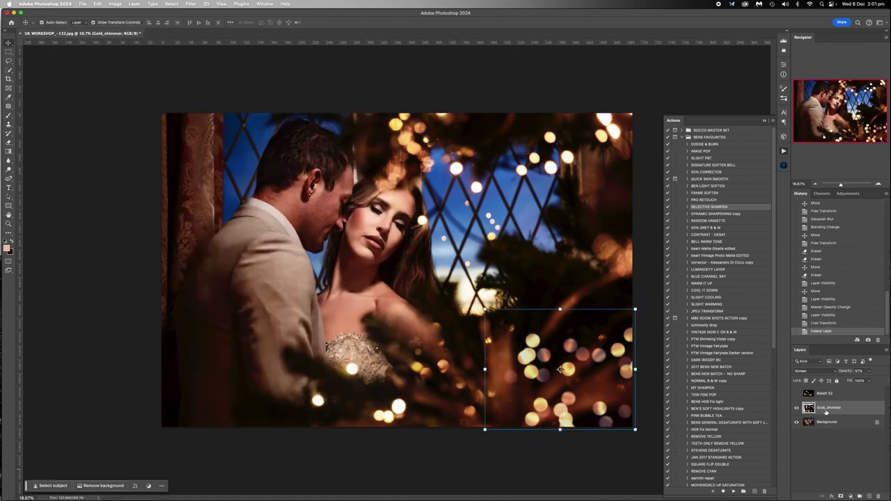
- Duplicate Gold_shimmer, then place the copy over the window and upper tree, enlarged to about 118% width and 115% height
left_click_drag(826, 411, 869, 495)
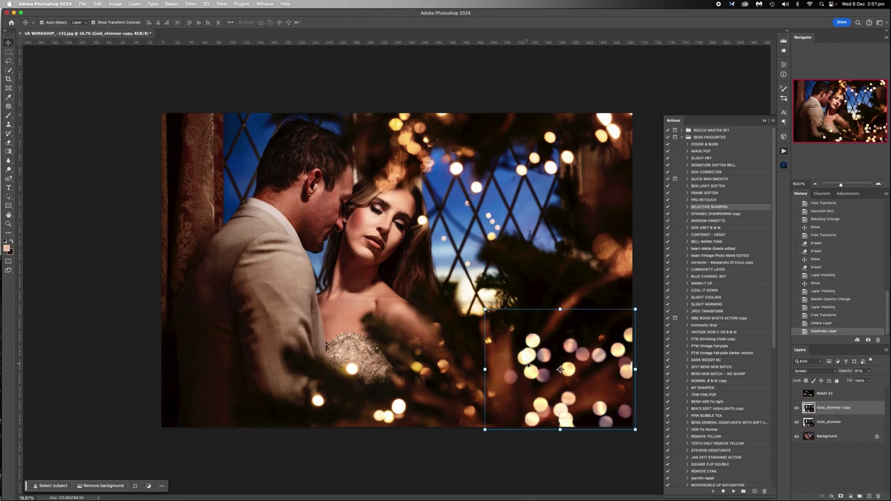
left_click_drag(538, 358, 499, 223)
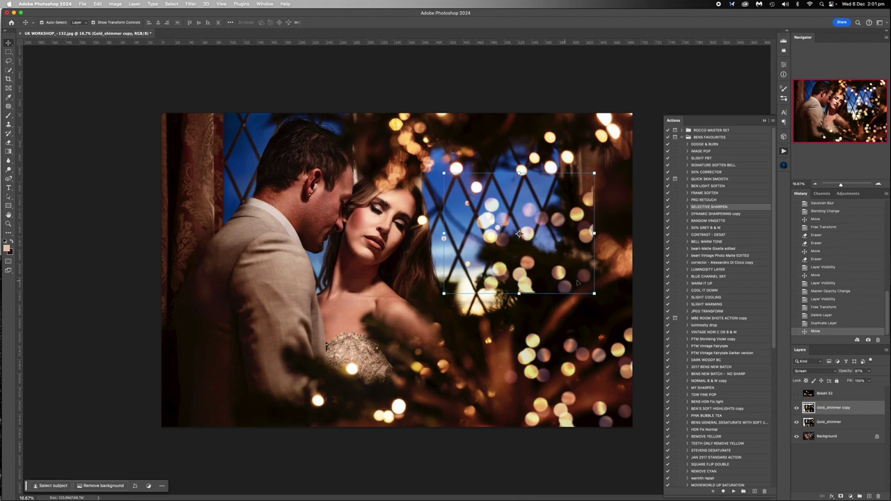
left_click_drag(593, 294, 622, 312)
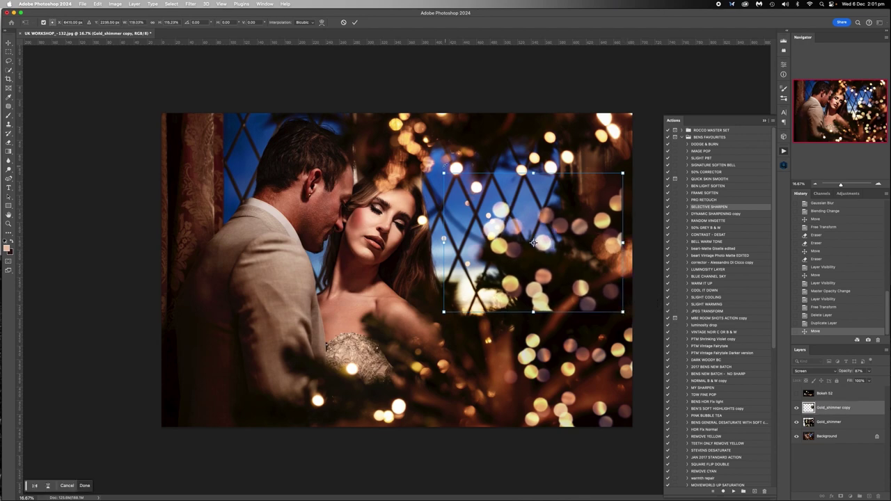
- Rotate the Gold_shimmer copy about 90°, flip it horizontally, and move it onto the tree at the photo's right edge
left_click_drag(444, 164, 584, 188)
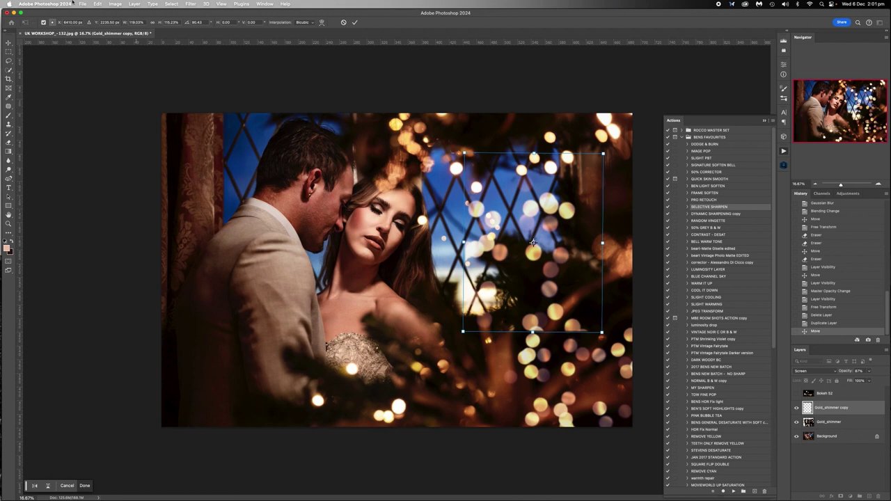
left_click(98, 4)
mouse_move(104, 176)
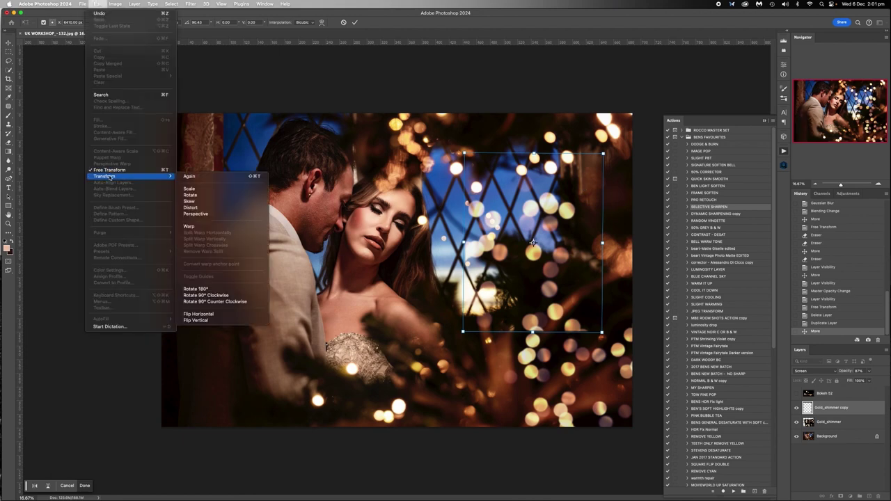
left_click(198, 314)
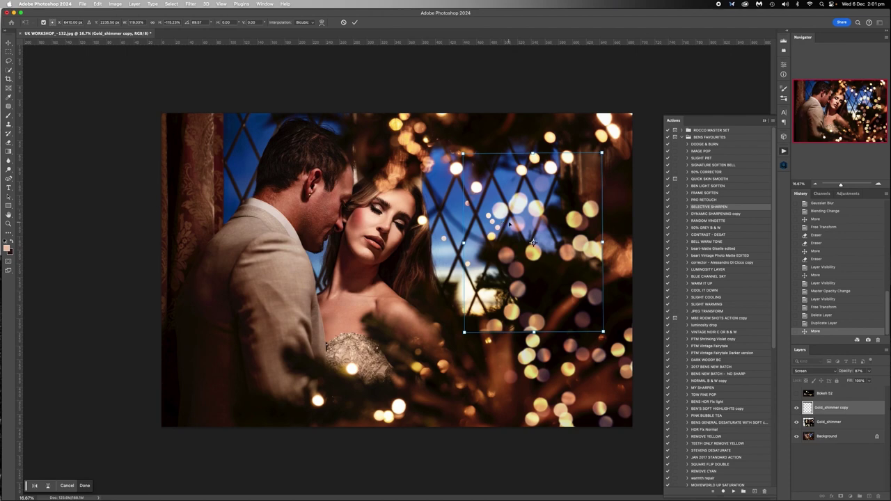
left_click_drag(515, 226, 598, 224)
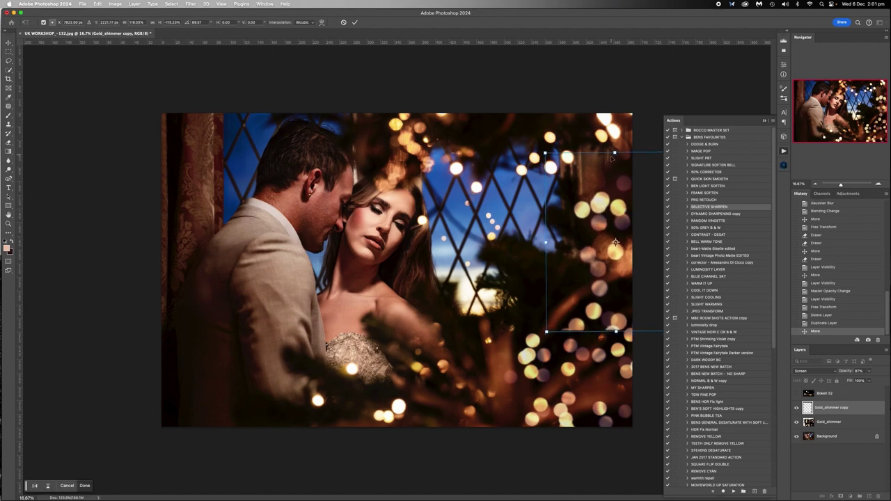
- Tilt the Gold_shimmer copy to about 74°, shrink it to about 95% width and 92% height, and apply the transform
left_click_drag(614, 151, 559, 173)
mouse_move(572, 241)
left_mouse_down()
mouse_move(569, 227)
mouse_move(512, 312)
mouse_move(500, 259)
mouse_move(558, 252)
mouse_move(512, 202)
mouse_move(515, 213)
mouse_move(520, 201)
mouse_move(521, 212)
mouse_move(570, 231)
left_mouse_up()
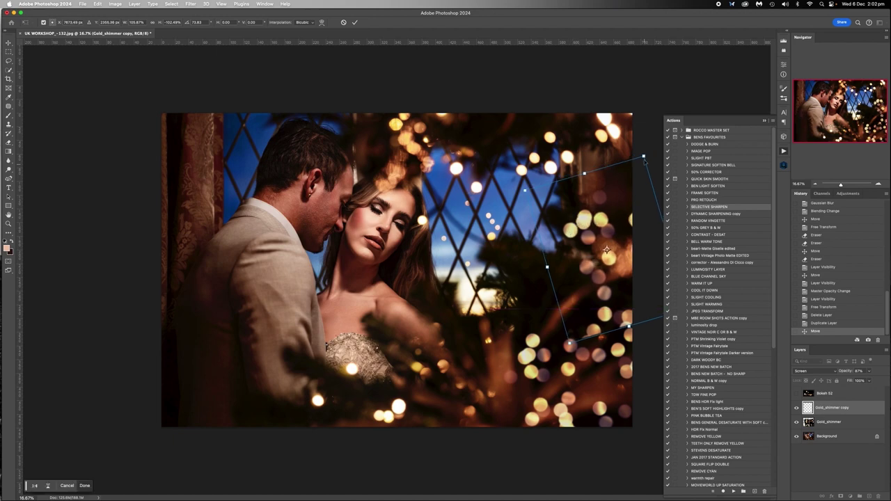
left_click_drag(645, 156, 634, 176)
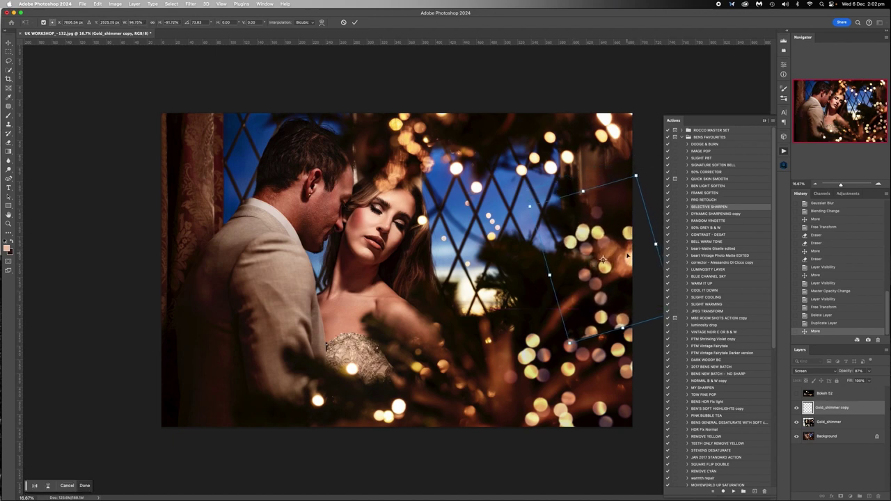
left_click_drag(625, 254, 625, 247)
left_click_drag(605, 170, 597, 170)
left_click_drag(598, 227, 602, 225)
key("Return")
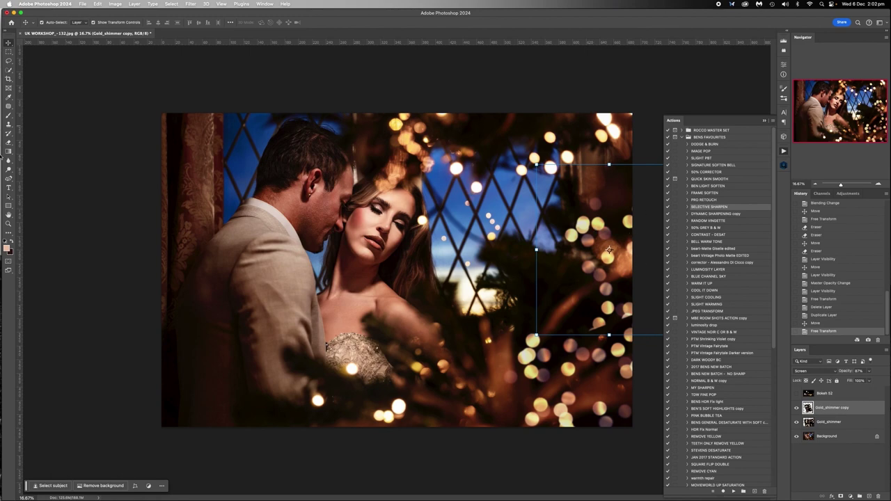
- Erase the copy's lower edge near the photo's right border, then hide and reshow Background and Gold_shimmer to check the edges
key("e")
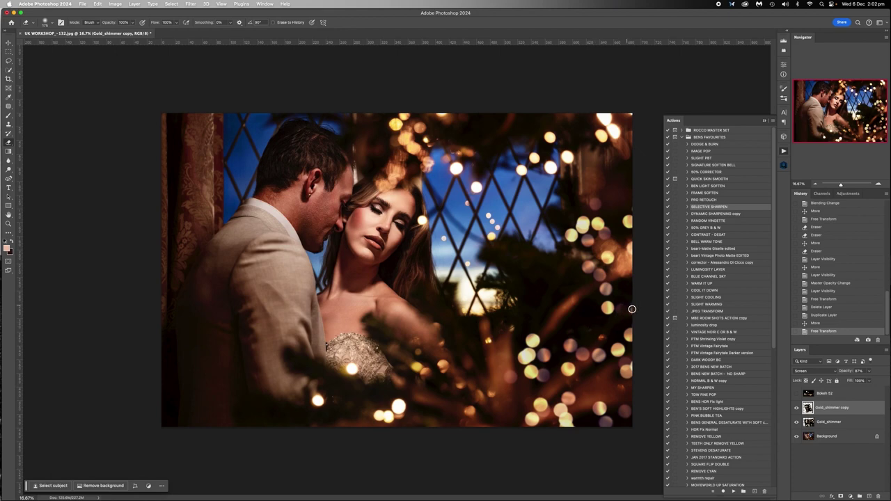
mouse_move(619, 305)
left_mouse_down()
mouse_move(623, 326)
mouse_move(564, 325)
mouse_move(618, 328)
left_mouse_up()
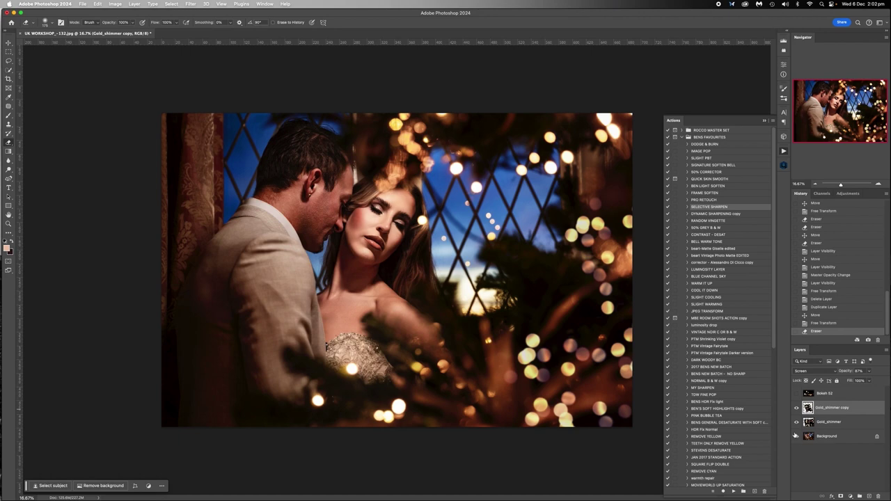
left_click_drag(796, 436, 796, 422)
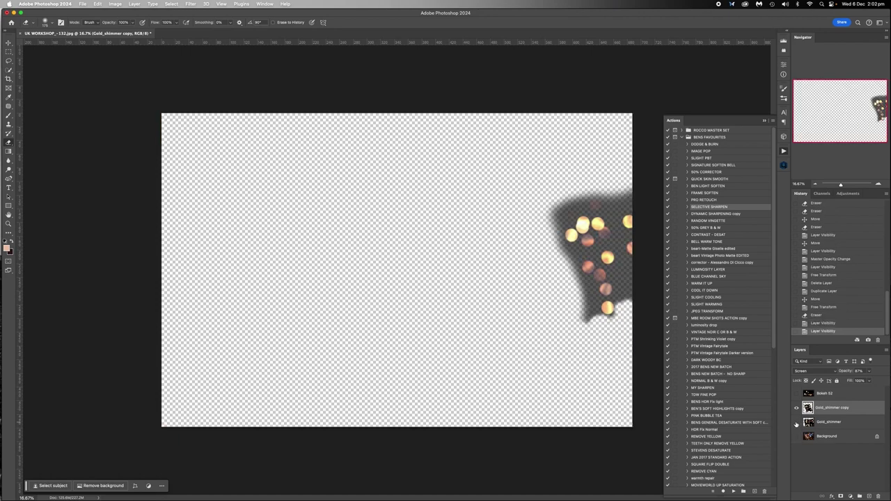
left_click(796, 423)
left_click(795, 437)
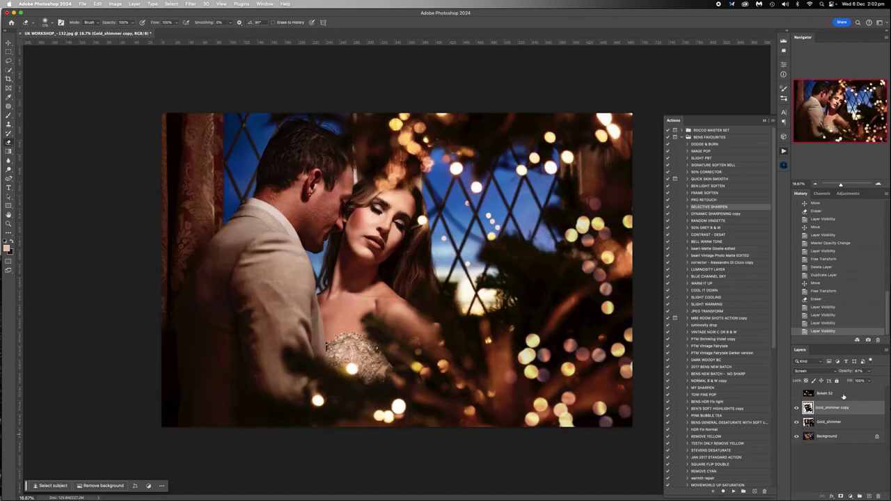
- Raise the Gold_shimmer copy's opacity to 100% and delete the Bokeh 52 layer
left_click(870, 372)
left_click_drag(870, 381, 873, 380)
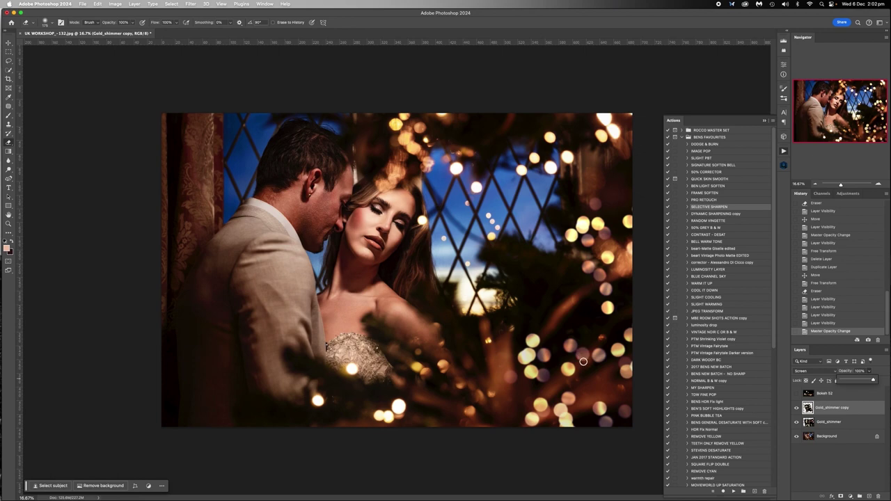
left_click(797, 394)
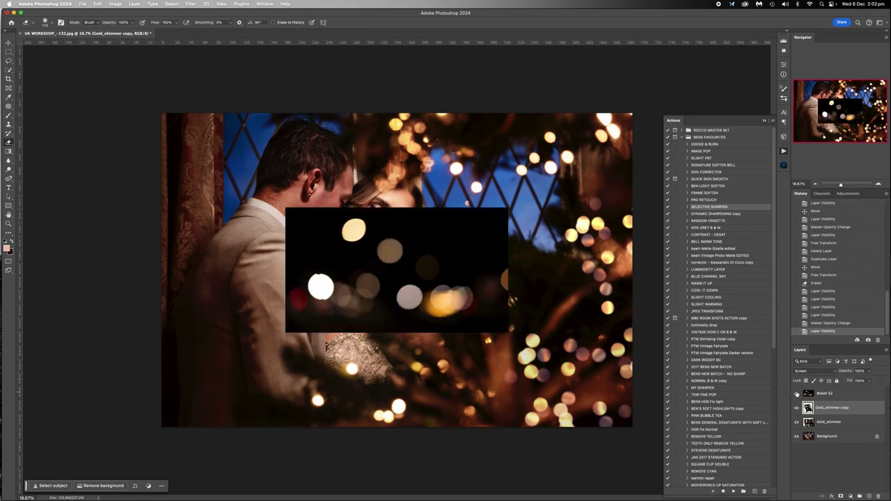
left_click(821, 394)
key("Delete")
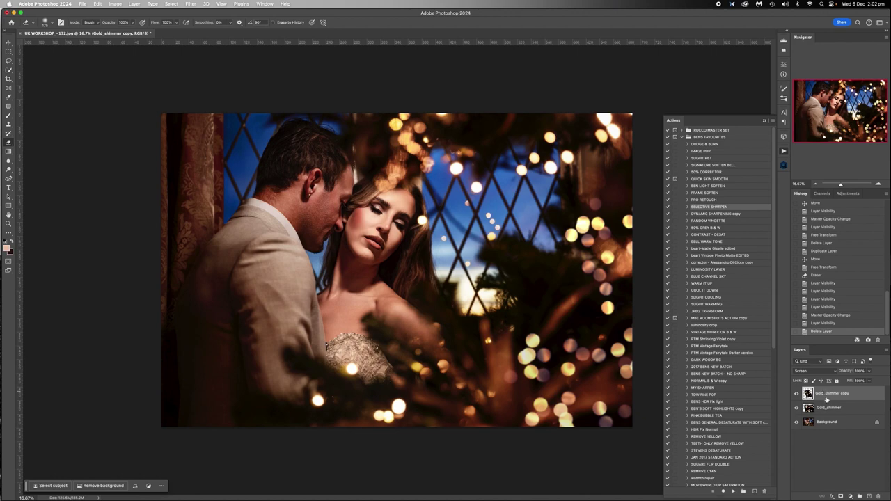
- Merge the two Gold_shimmer layers into one and set the merged layer's blend mode to Screen
left_click(824, 409, "shift")
right_click(823, 409)
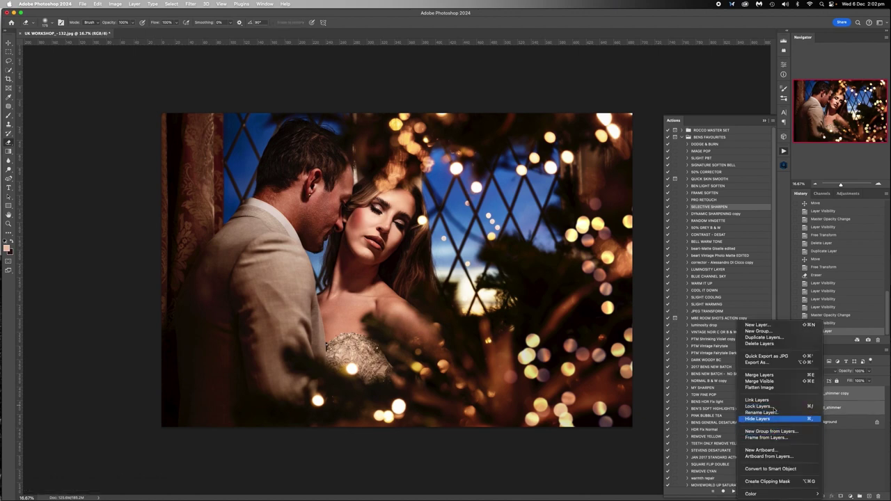
left_click(778, 377)
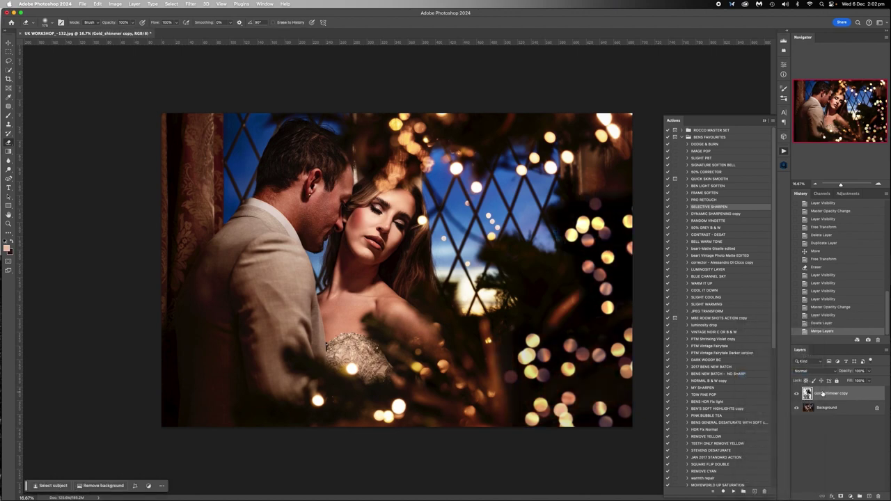
left_click(814, 371)
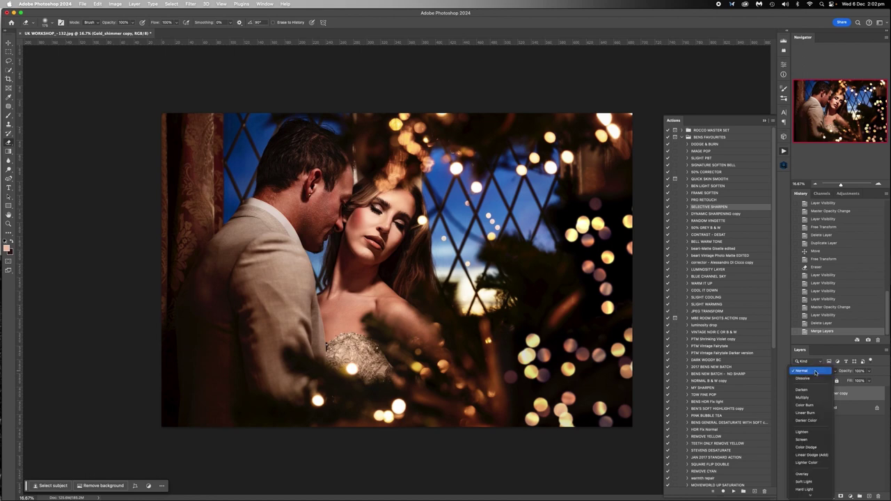
left_click(813, 436)
- Flatten the image, and revert to the state before flattening
left_click(825, 408)
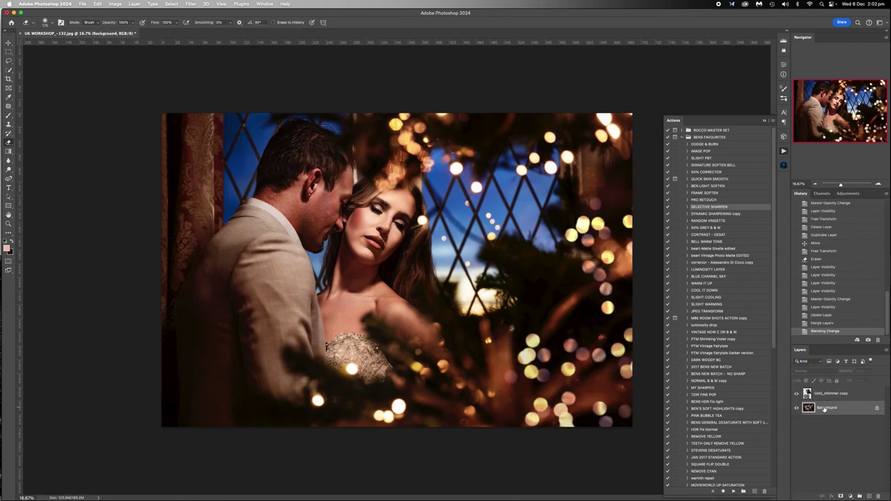
right_click(825, 408)
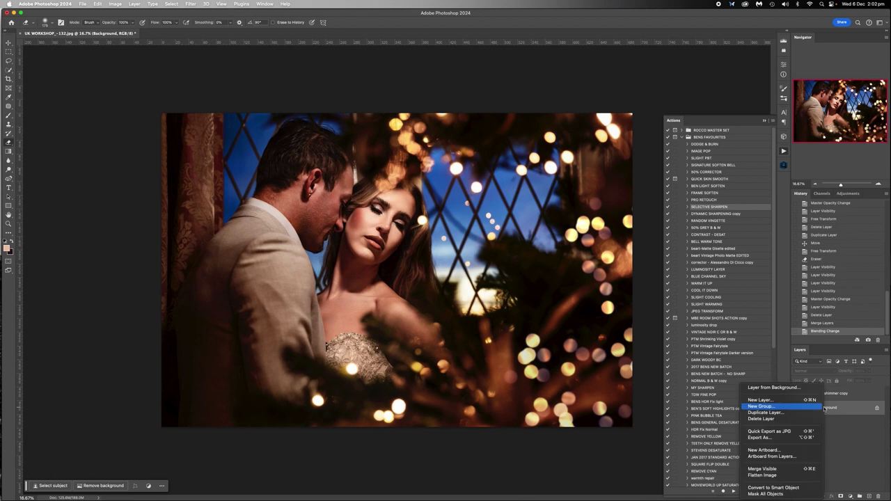
left_click(778, 475)
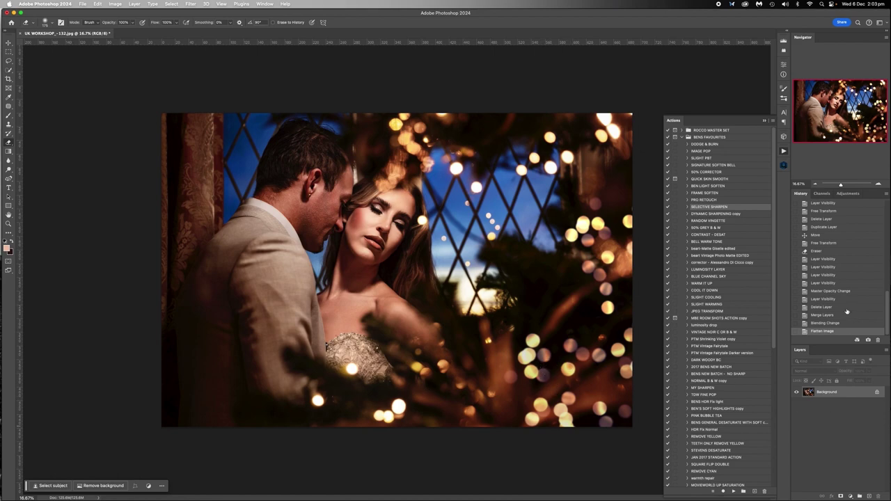
left_click(827, 323)
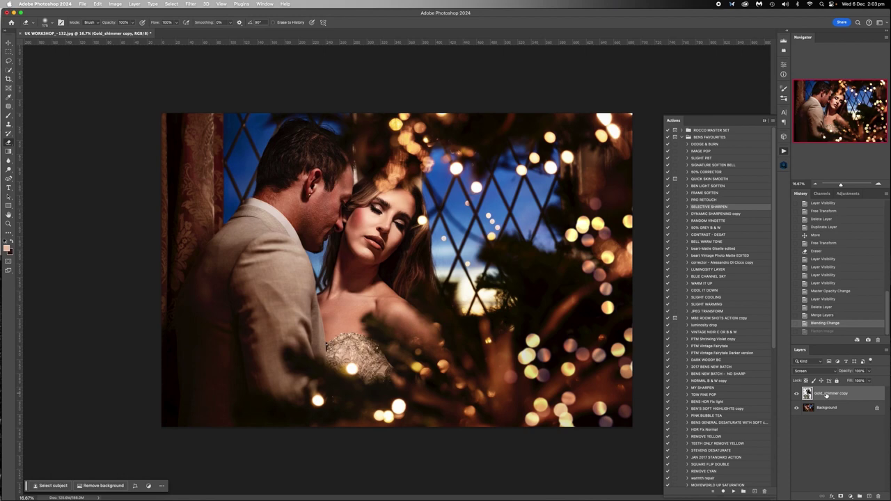
- Brighten the merged Gold_shimmer overlay's highlights with Curves and keep the layer at full opacity
key("super+m")
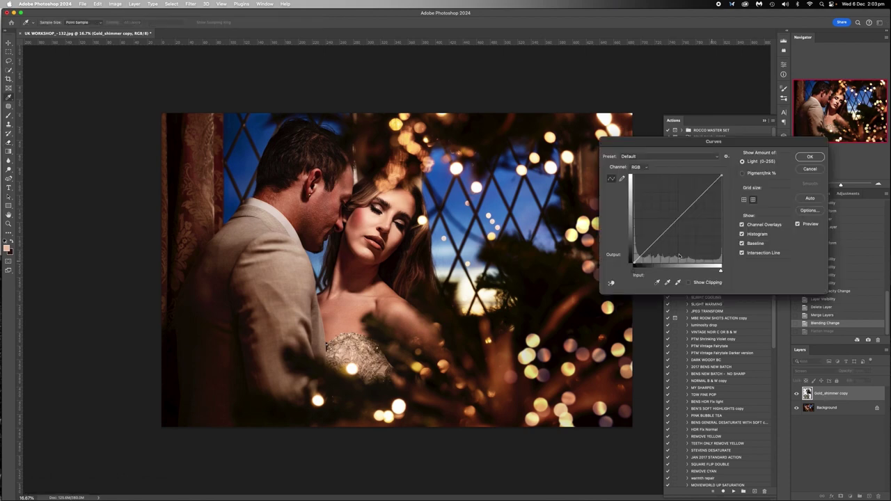
left_click_drag(719, 171, 706, 175)
left_click(807, 156)
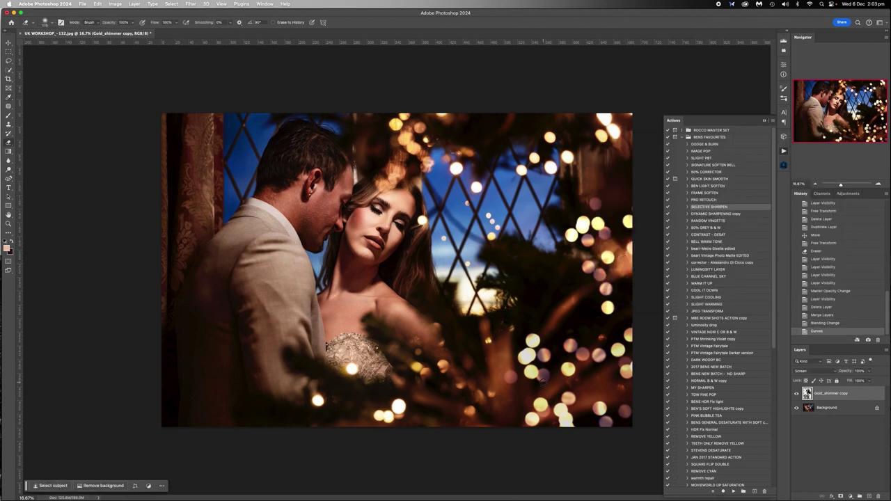
left_click(870, 371)
left_click_drag(869, 380, 873, 380)
- Merge all visible layers into the Background
left_click(828, 409)
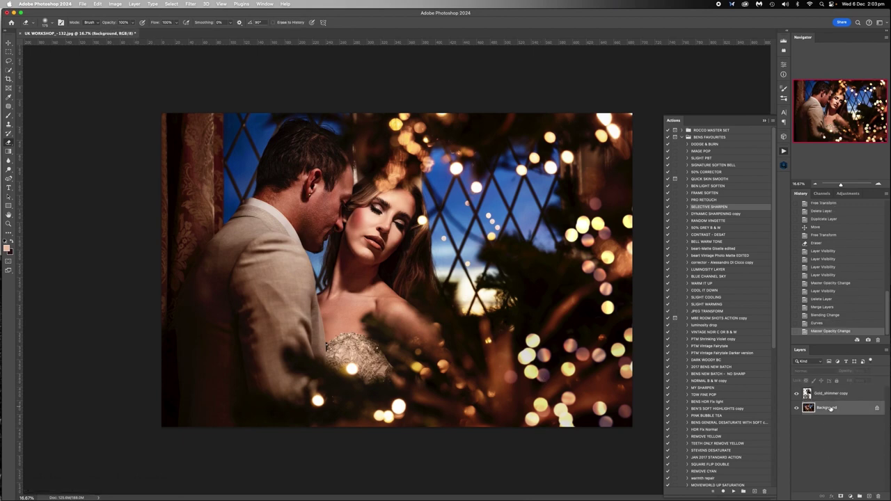
right_click(828, 410)
left_click(781, 470)
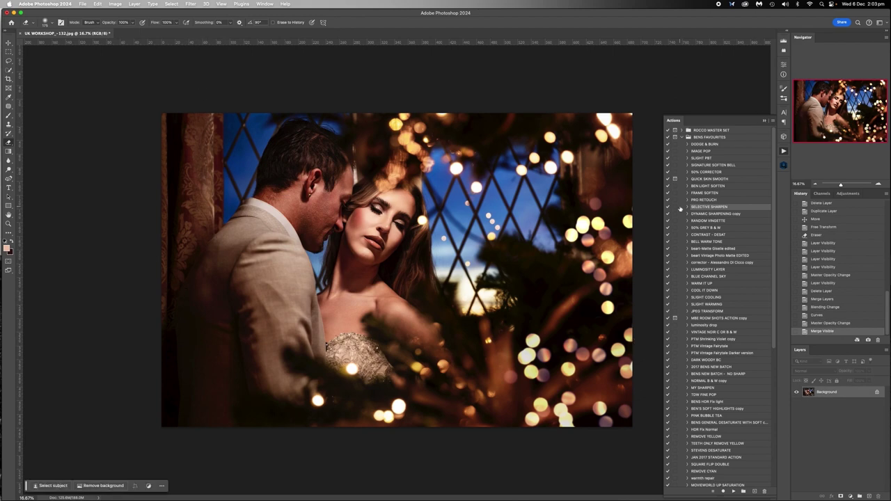
- Lasso an irregular area around the couple's faces, the dress and the window, and run the RANDOM VINGETTE action
left_click(706, 221)
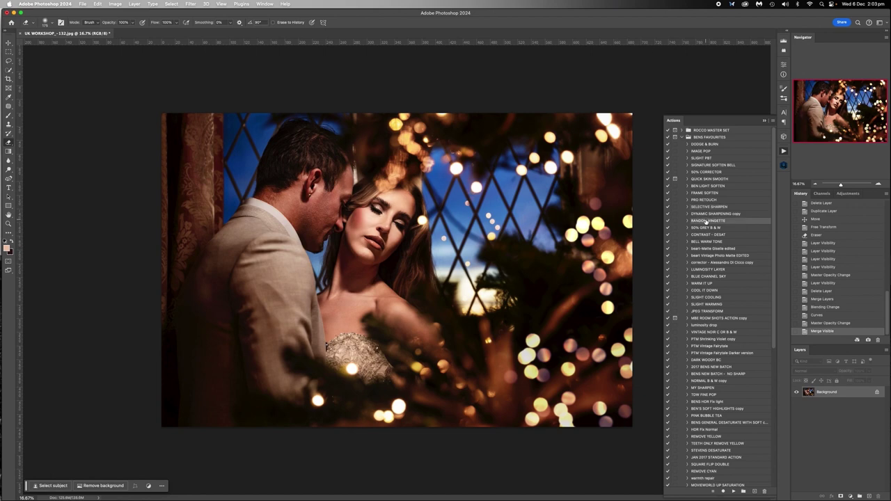
left_click(9, 61)
mouse_move(348, 137)
left_mouse_down()
mouse_move(250, 219)
mouse_move(301, 247)
mouse_move(306, 261)
mouse_move(280, 305)
mouse_move(323, 322)
mouse_move(332, 384)
mouse_move(387, 399)
mouse_move(399, 363)
mouse_move(468, 367)
mouse_move(456, 329)
mouse_move(511, 328)
mouse_move(435, 298)
mouse_move(449, 262)
left_mouse_up()
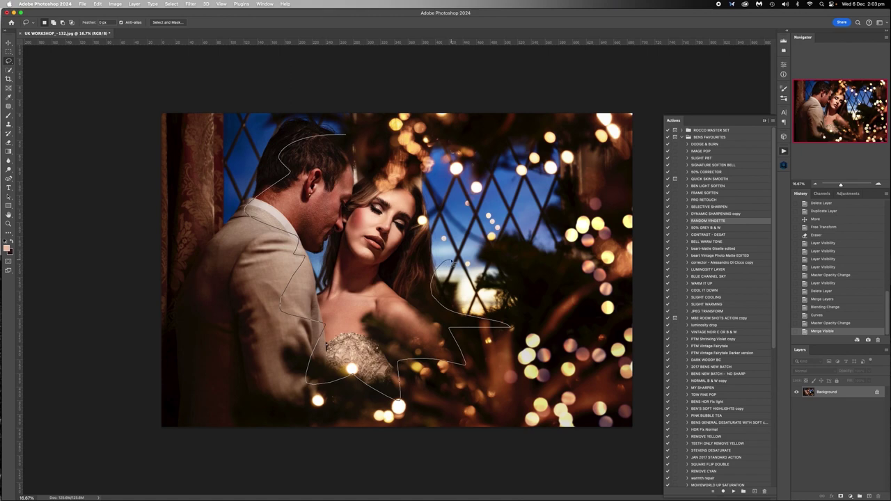
mouse_move(451, 263)
left_mouse_down()
mouse_move(507, 240)
mouse_move(559, 178)
mouse_move(514, 177)
mouse_move(508, 149)
mouse_move(485, 126)
mouse_move(383, 154)
mouse_move(335, 138)
left_mouse_up()
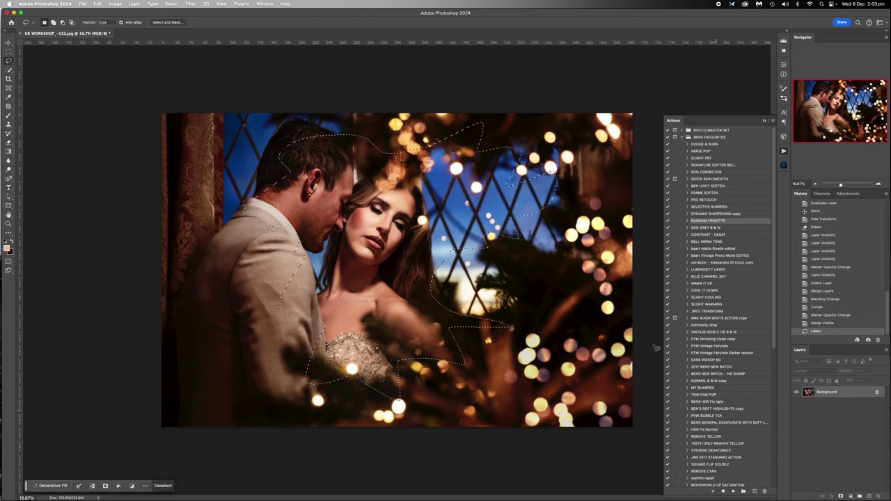
left_click(733, 492)
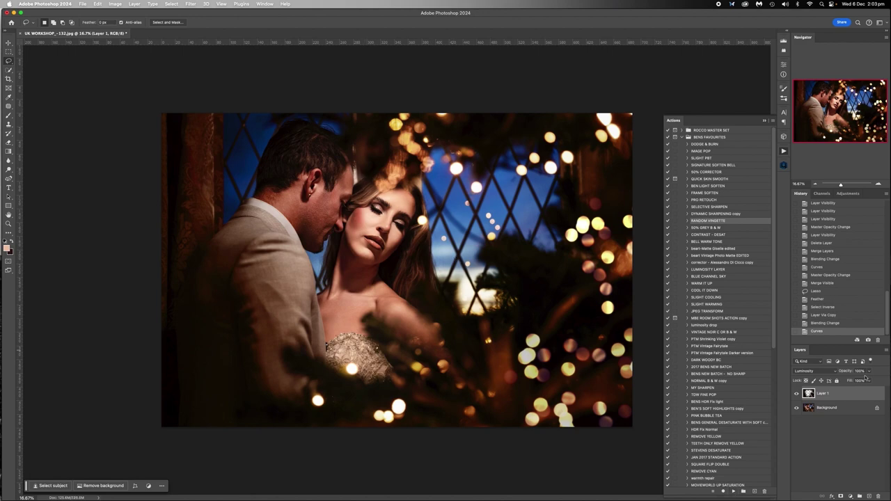
- Preview the vignette layer at 0% opacity, and set its opacity to 66%
left_click(870, 371)
left_click_drag(870, 380, 788, 379)
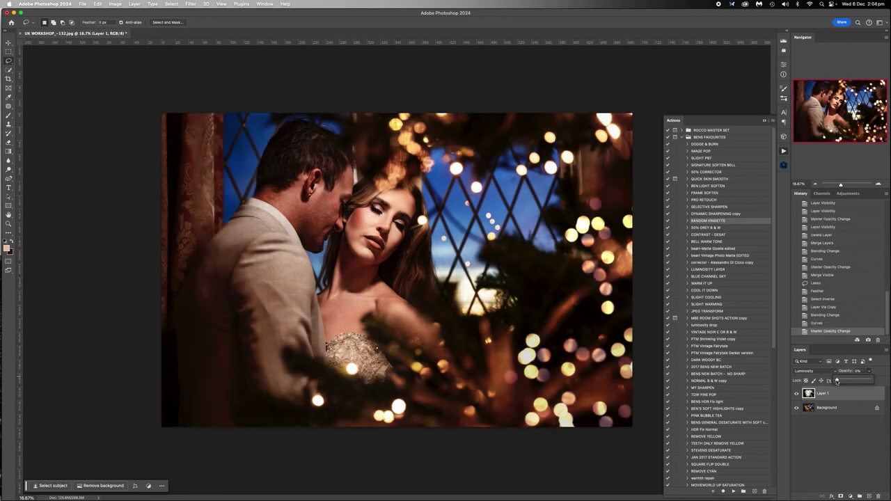
left_click_drag(837, 380, 857, 380)
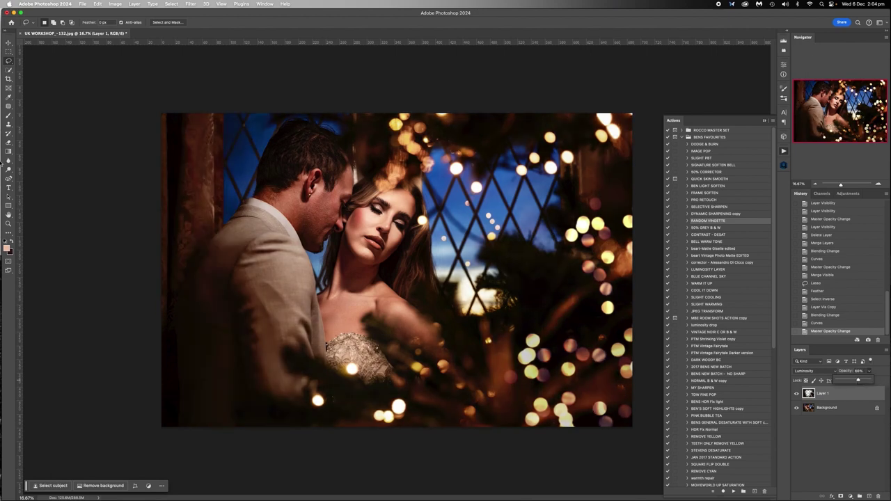
- Erase the vignette with a much larger eraser over the bride's face and the bokeh lights around the tree
left_click(8, 143)
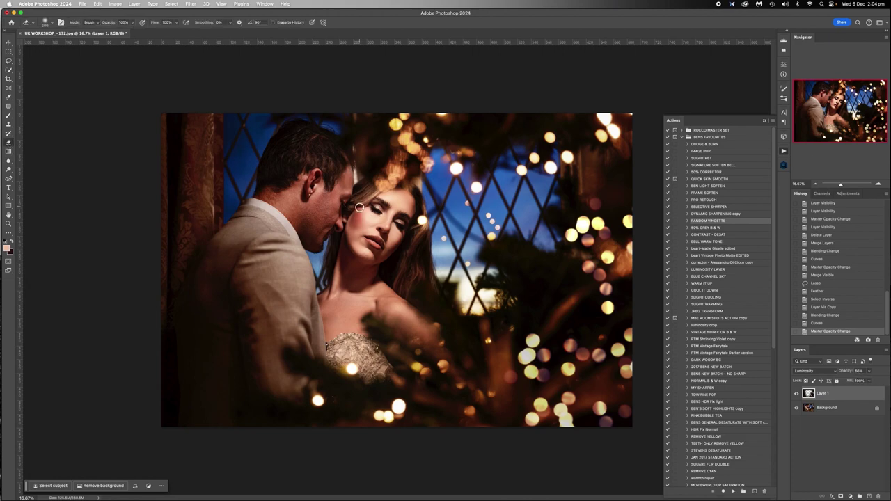
key("bracketright")
key("bracketright")
key("bracketright")
key("bracketright")
key("bracketright")
key("bracketright")
key("bracketright")
key("bracketright")
key("bracketright")
key("bracketright")
key("bracketright")
mouse_move(372, 234)
left_mouse_down()
mouse_move(345, 275)
mouse_move(364, 198)
mouse_move(370, 219)
mouse_move(376, 210)
left_mouse_up()
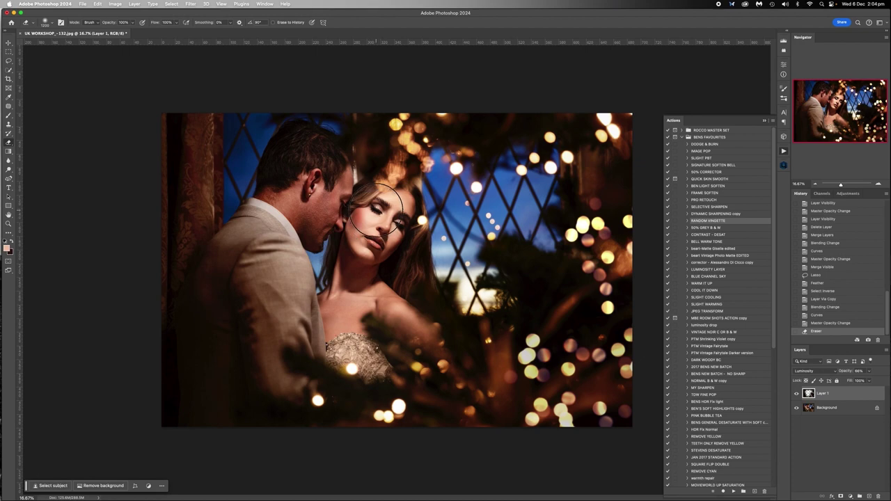
left_click(387, 409)
left_click(536, 363)
left_click(584, 232)
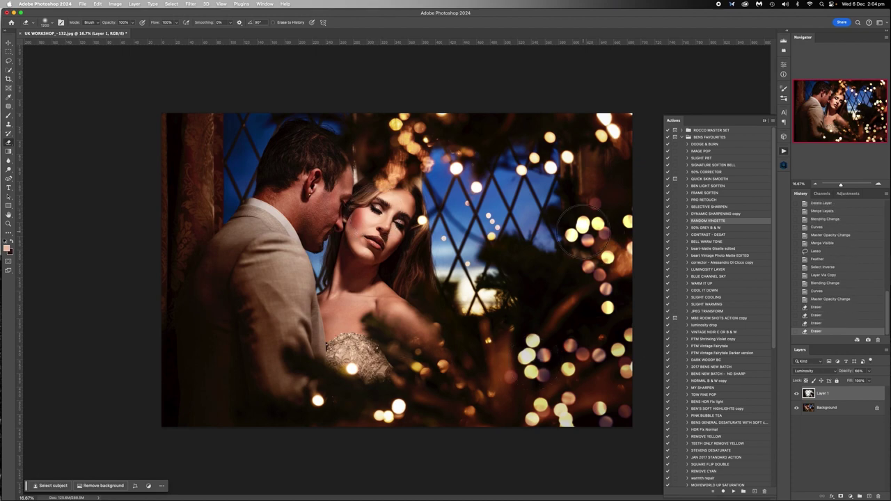
left_click(565, 165)
left_click(409, 151)
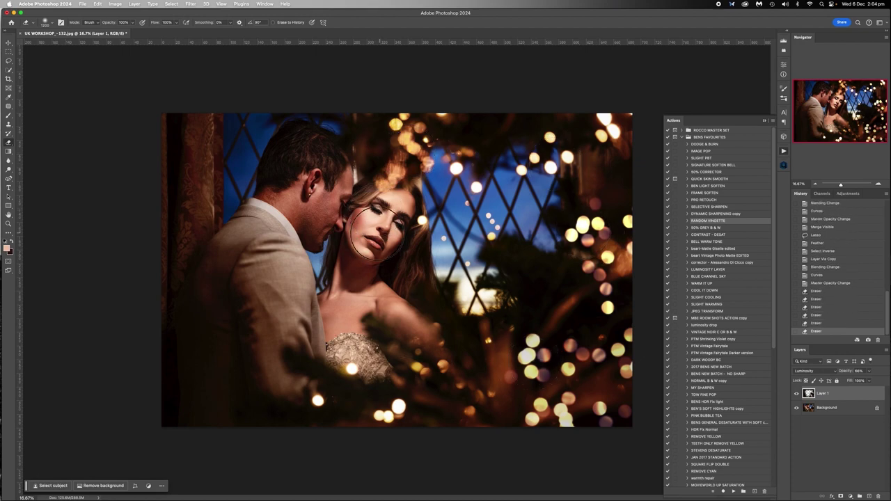
- Finish erasing the vignette over the bride's face and flatten the image into the Background
left_click_drag(375, 233, 365, 230)
right_click(822, 412)
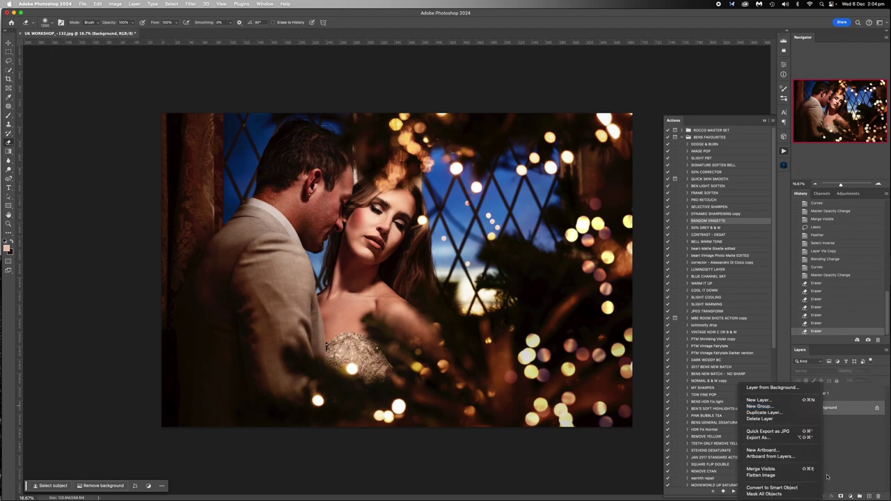
- Examine the couple's faces and the bride's neck up close, and check the whole portrait
left_click(879, 185)
left_click(879, 184)
left_click(878, 184)
key("super+plus")
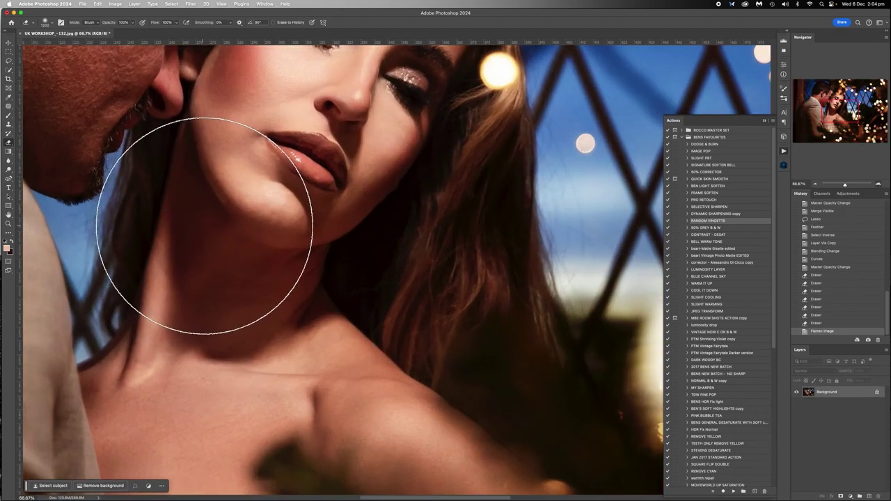
scroll(204, 225, "up", 5)
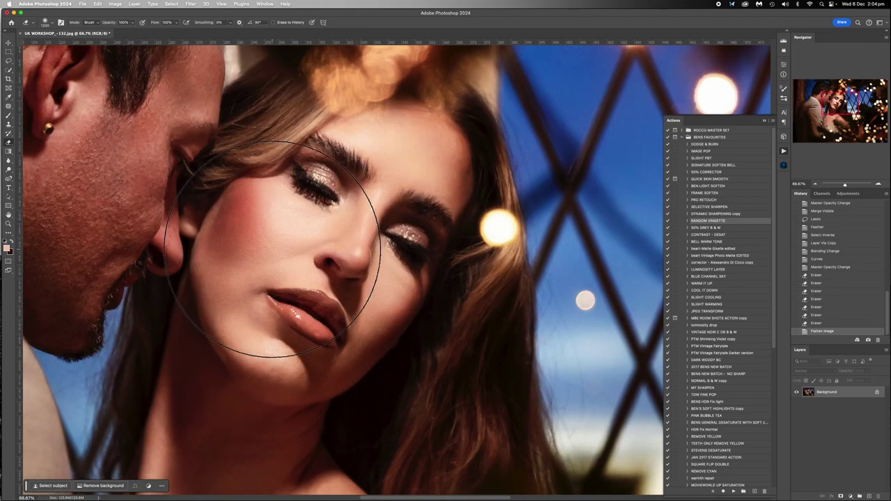
left_click(815, 185)
left_click(815, 184)
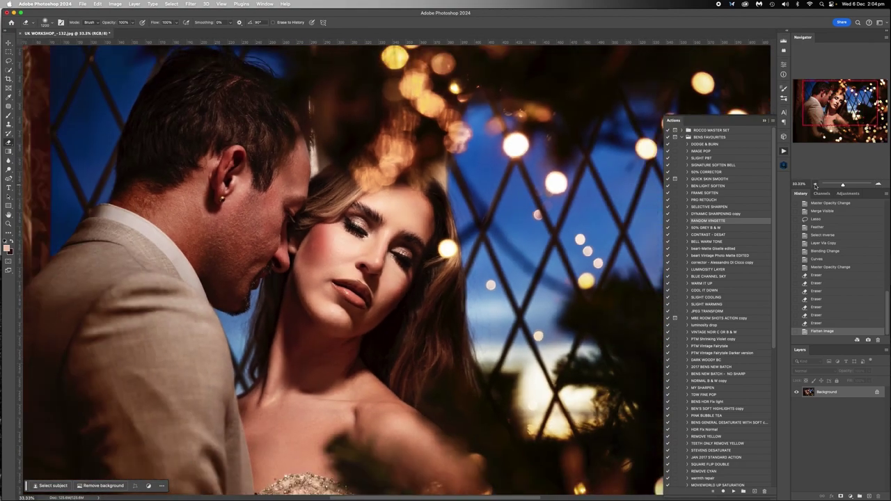
left_click(815, 185)
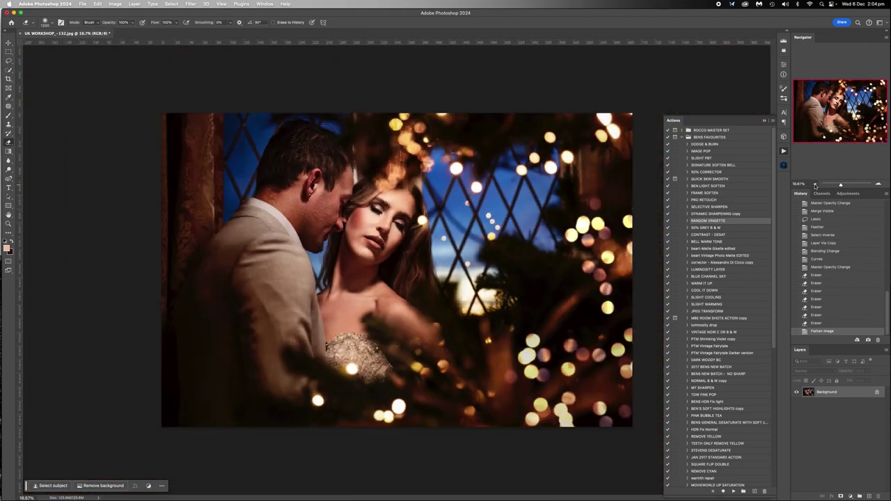
- Run the 50% CORRECTOR action on the portrait and flatten the result
left_click(701, 171)
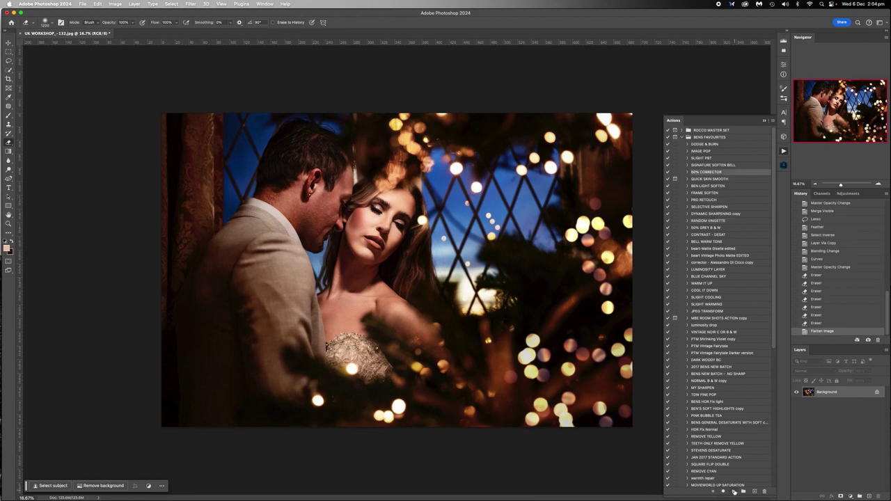
left_click(733, 492)
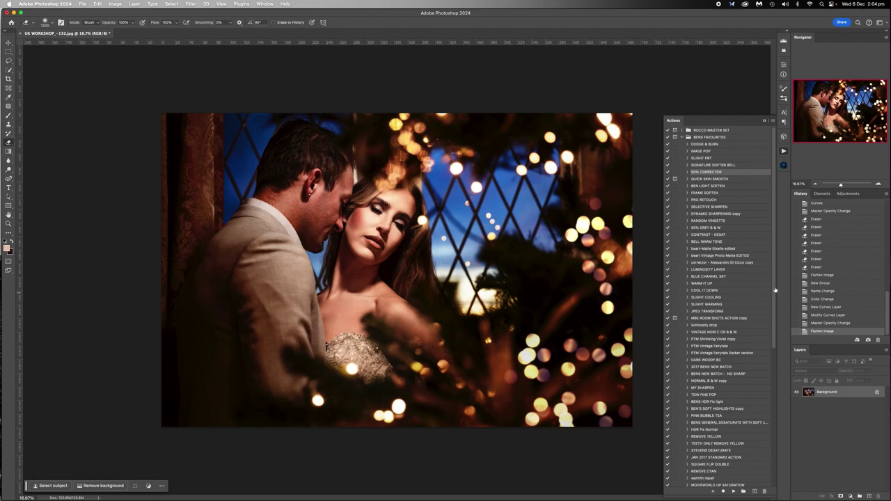
- Run the COOL IT DOWN action to add a cooling curves layer above the Background
left_click(699, 298)
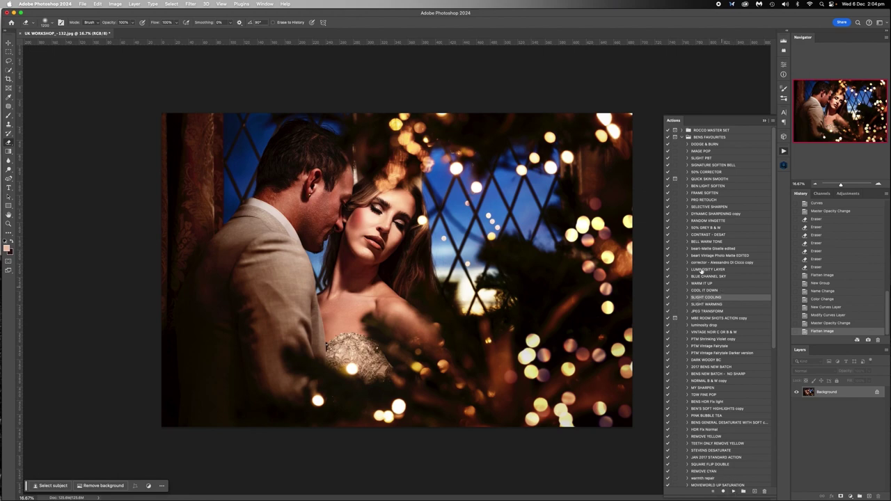
left_click(701, 291)
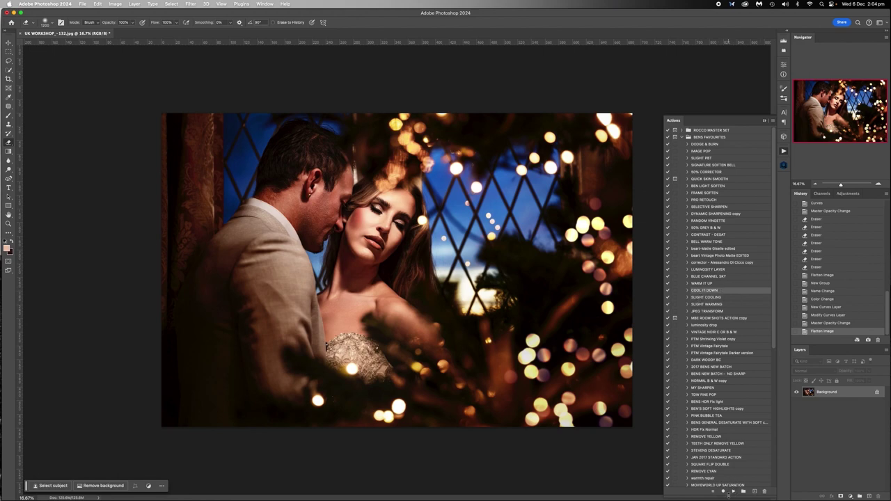
left_click(733, 492)
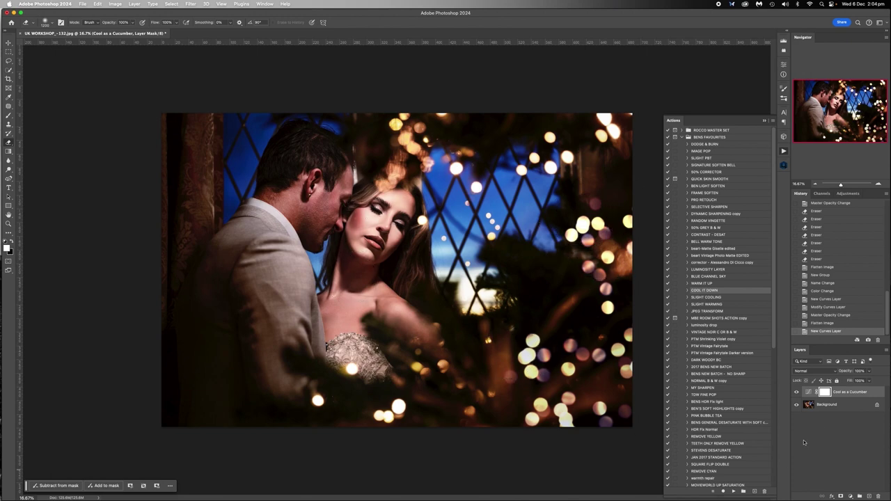
- Compare the portrait with the Cool as a Cucumber layer hidden and shown
left_click(796, 391)
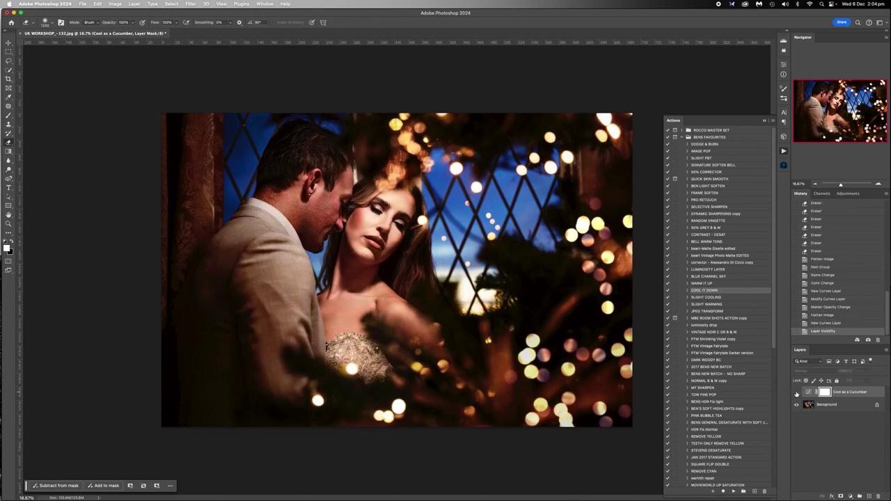
left_click(796, 392)
left_click(797, 392)
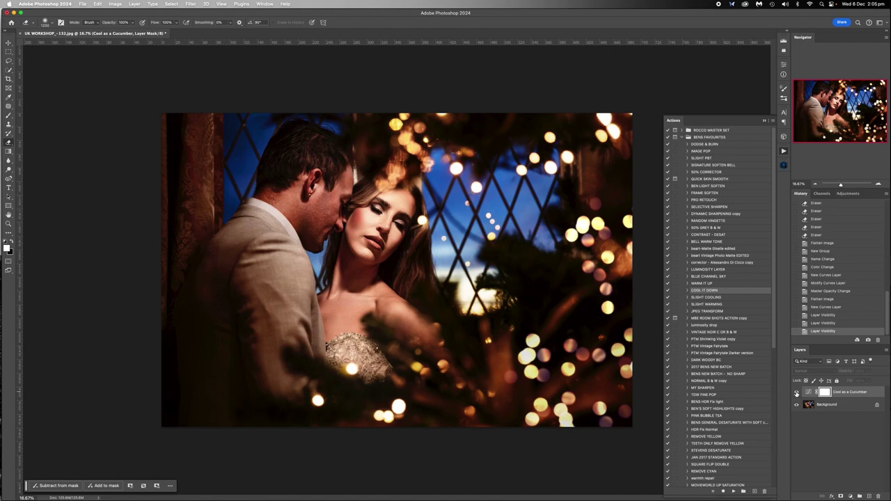
left_click(797, 392)
left_click(796, 392)
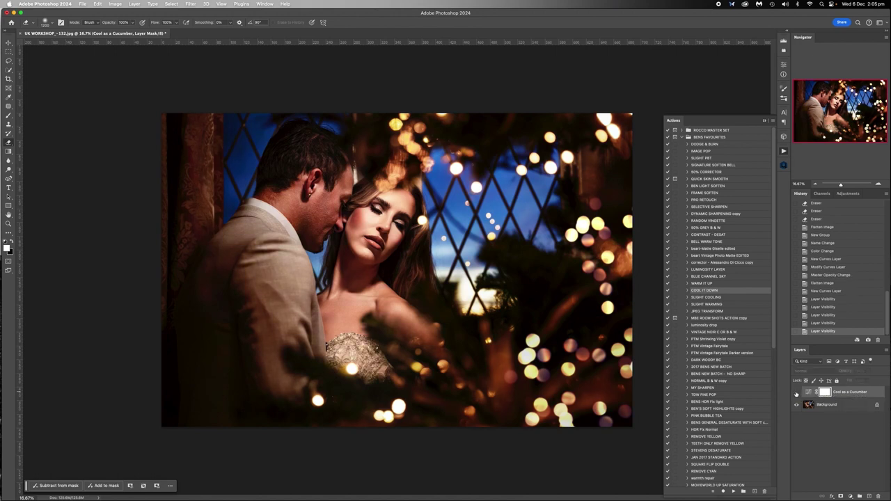
left_click(796, 392)
left_click(797, 392)
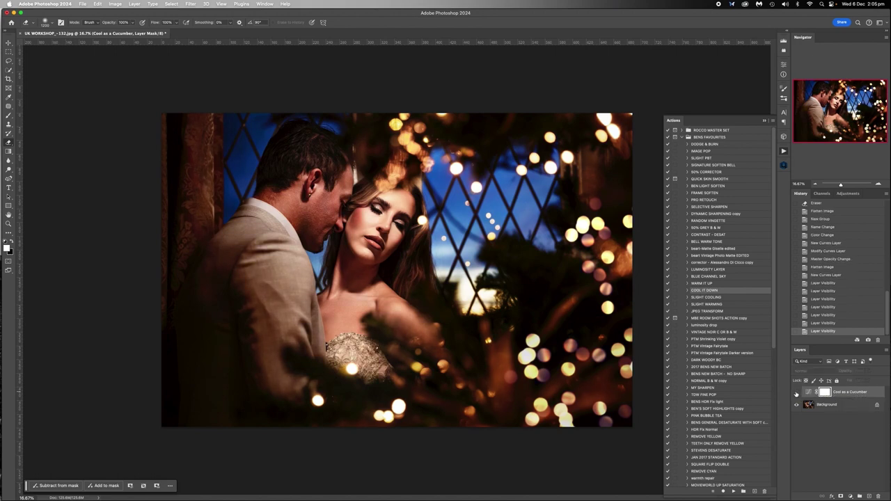
left_click(796, 391)
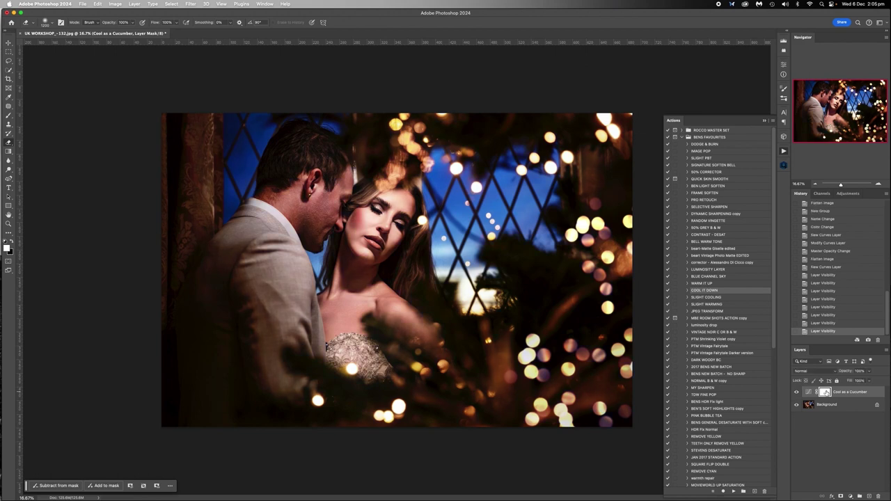
- Paint black on the cooling layer's mask over the lights above the bride's head, using a much larger brush at 58% opacity
left_click(11, 241)
key("b")
left_click(163, 22)
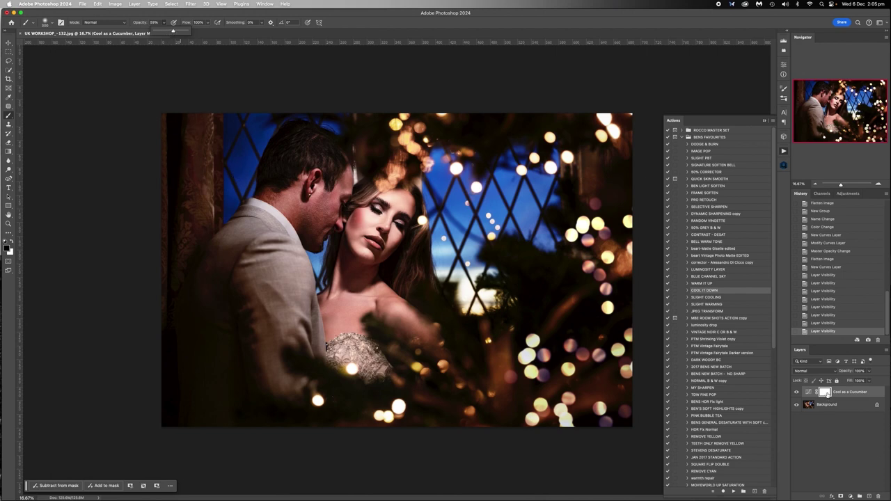
left_click(827, 394)
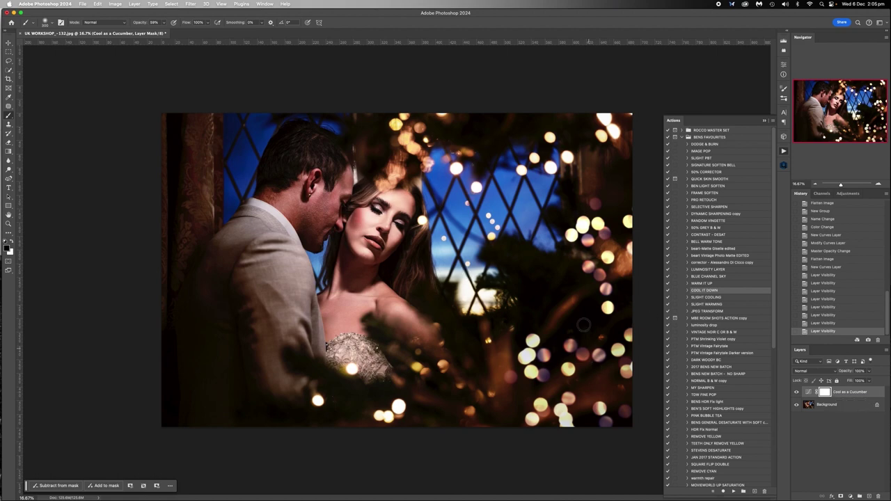
key("bracketright")
key("bracketright")
key("bracketright")
key("bracketright")
key("bracketright")
key("bracketright")
key("bracketright")
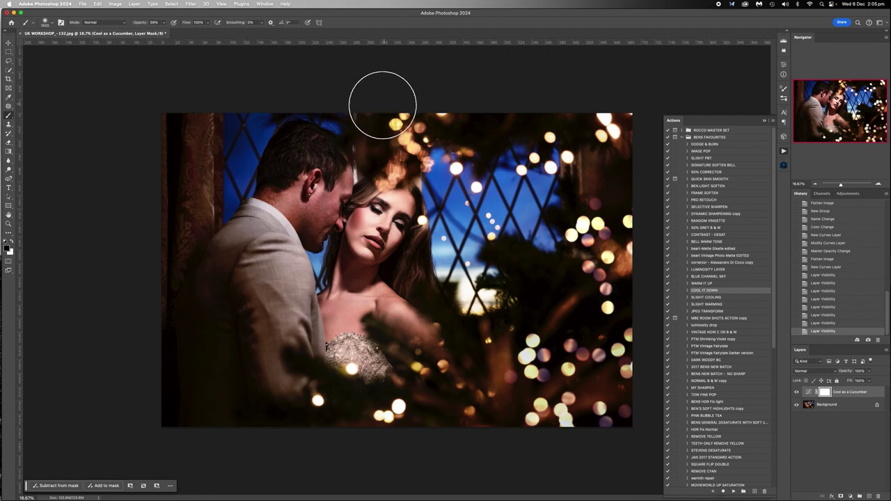
mouse_move(394, 96)
left_mouse_down()
mouse_move(406, 139)
mouse_move(417, 146)
left_mouse_up()
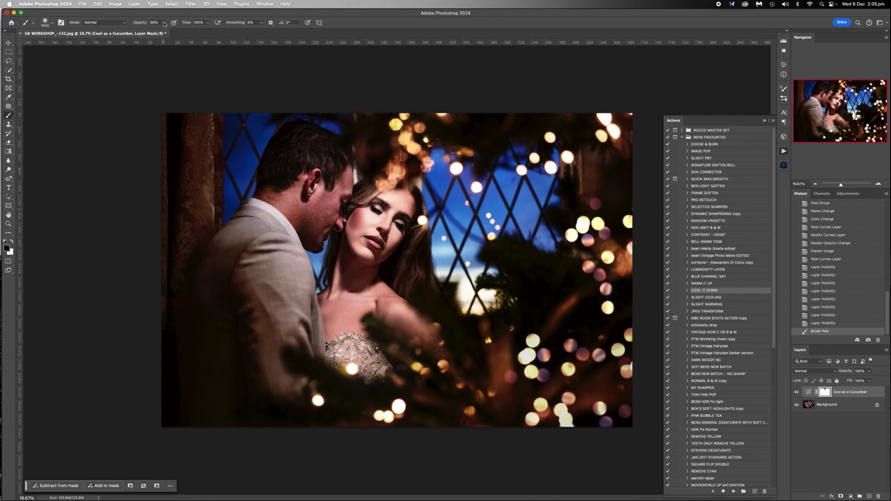
- Mask the cooling off the dress, the tree and the surrounding bokeh lights with the brush at 100% opacity
key("0")
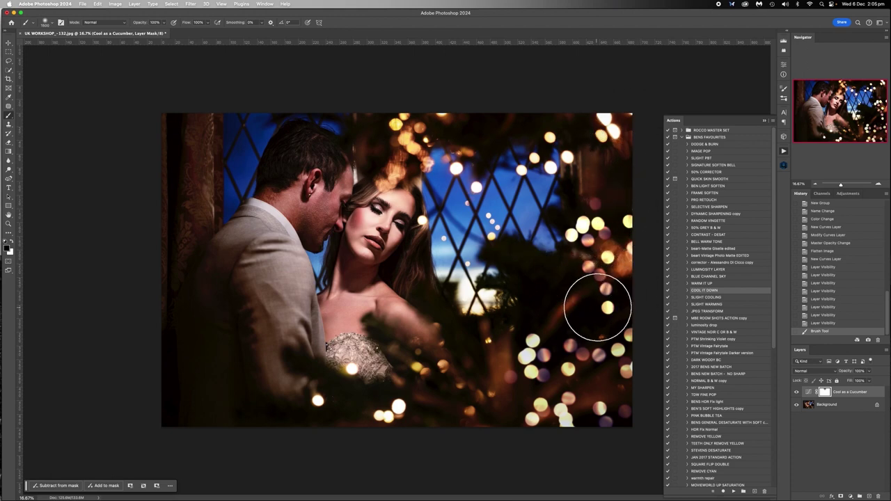
mouse_move(448, 386)
left_mouse_down()
mouse_move(416, 379)
mouse_move(380, 435)
mouse_move(336, 406)
mouse_move(322, 421)
left_mouse_up()
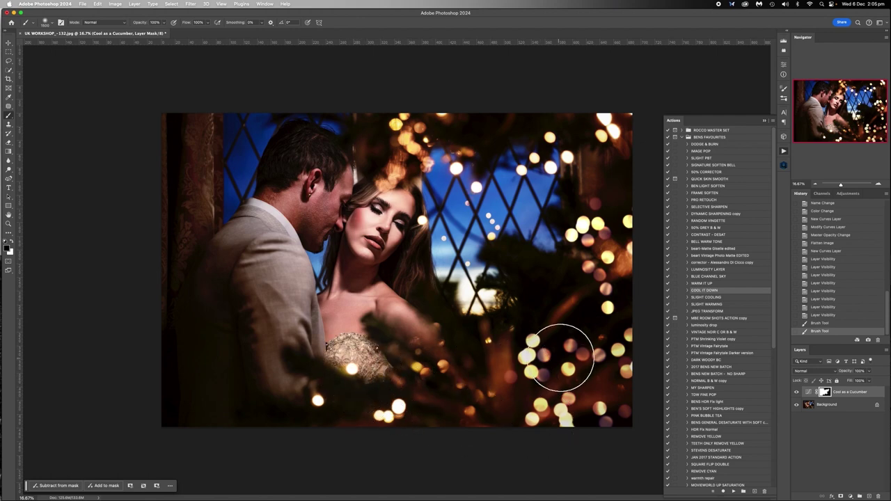
mouse_move(613, 151)
left_mouse_down()
mouse_move(606, 115)
mouse_move(502, 125)
mouse_move(433, 107)
mouse_move(390, 140)
mouse_move(487, 154)
mouse_move(454, 167)
left_mouse_up()
- Mask the cooling off the individual bokeh lights in front of the upper window with a much smaller brush
key("bracketleft")
key("bracketleft")
key("bracketleft")
key("bracketleft")
key("bracketleft")
key("bracketleft")
key("bracketleft")
key("bracketleft")
key("bracketleft")
key("bracketleft")
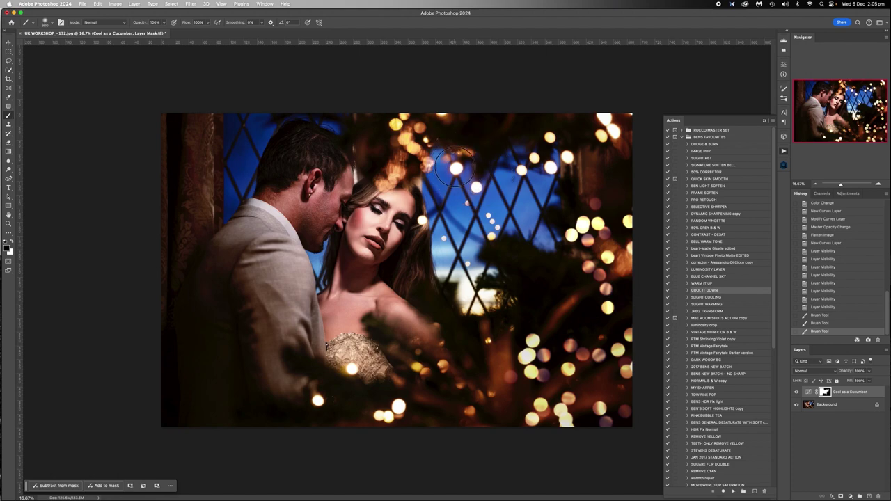
left_click(456, 169)
left_click(476, 187)
left_click(525, 170)
left_click(551, 168)
left_click(567, 158)
left_click(553, 140)
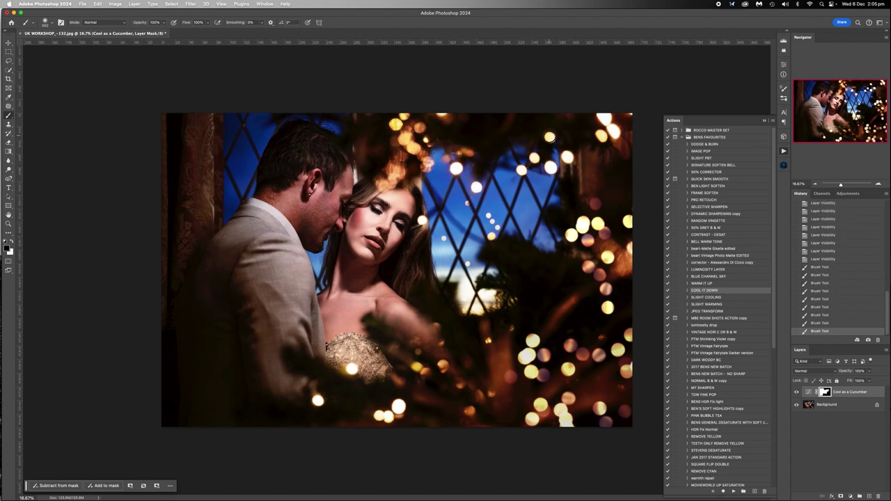
left_click(547, 135)
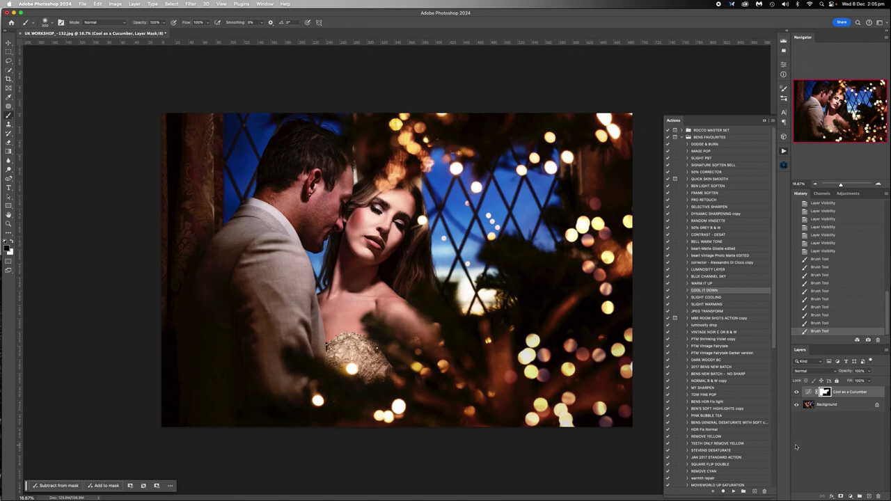
- Mask the cooling partly off the bride's face, neck and chest with a much larger brush at 50% opacity
left_click(164, 23)
left_click_drag(166, 32, 148, 32)
key("bracketright")
key("bracketright")
key("bracketright")
key("bracketright")
key("bracketright")
key("bracketright")
key("bracketright")
mouse_move(391, 221)
left_mouse_down()
mouse_move(385, 212)
mouse_move(359, 301)
left_mouse_up()
mouse_move(369, 245)
left_mouse_down()
mouse_move(382, 213)
mouse_move(377, 240)
left_mouse_up()
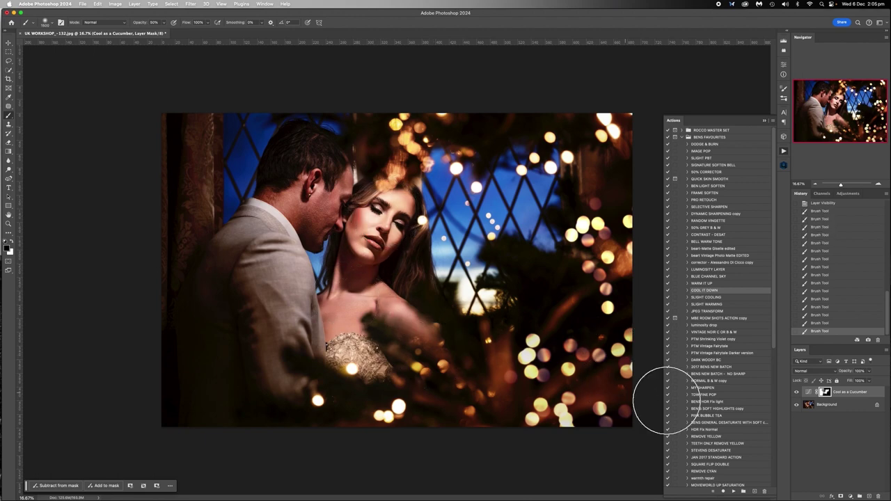
- Compare the portrait with and without the masked cooling layer, and flatten the image
right_click(830, 404)
key("Escape")
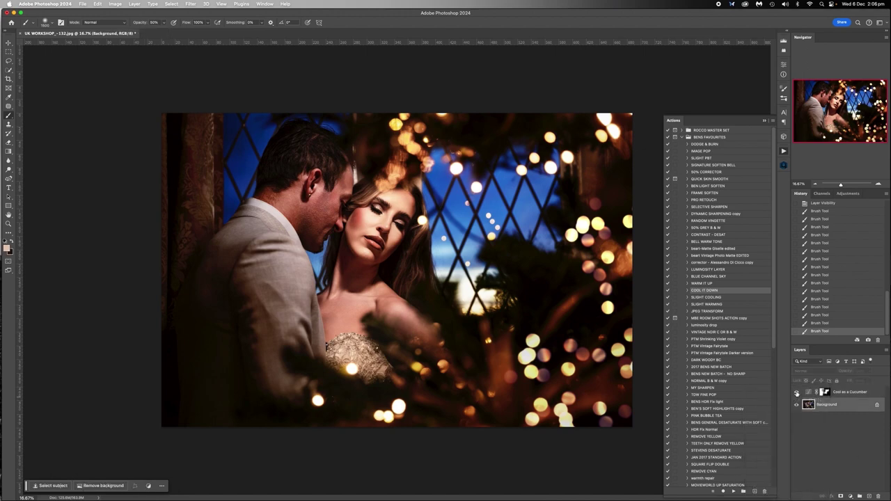
left_click(797, 393)
left_click(797, 392)
left_click(796, 393)
left_click(796, 392)
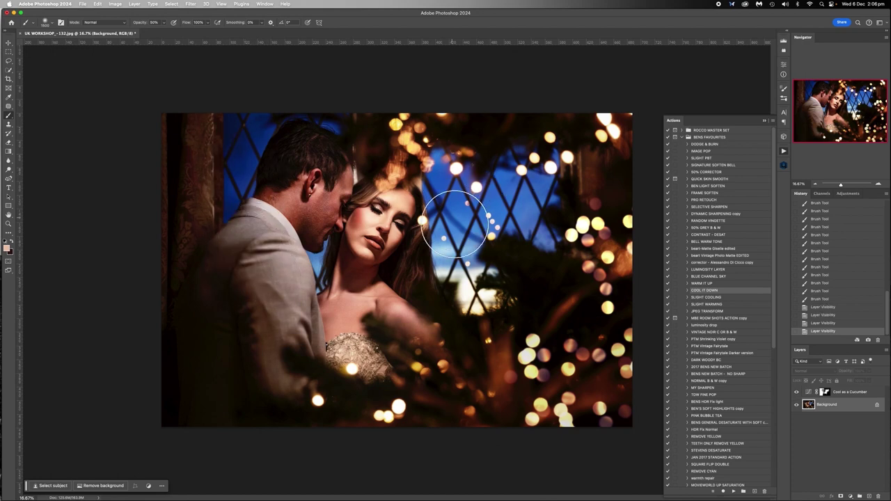
right_click(833, 406)
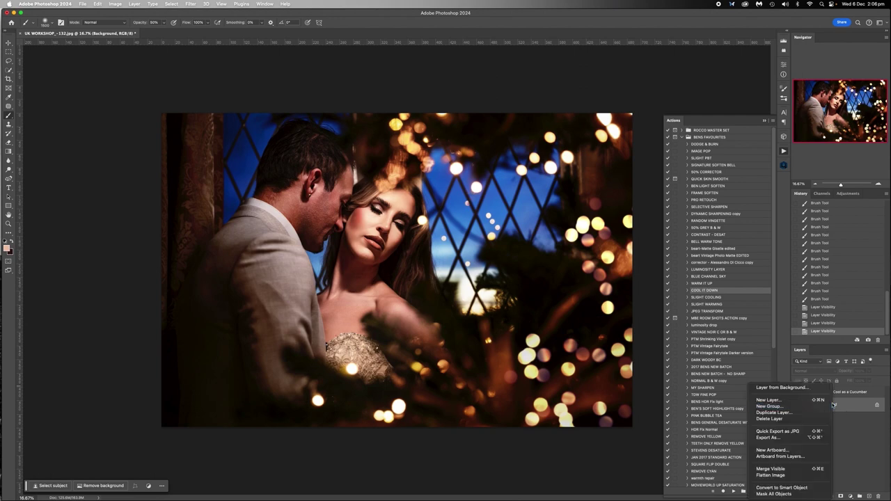
left_click(789, 475)
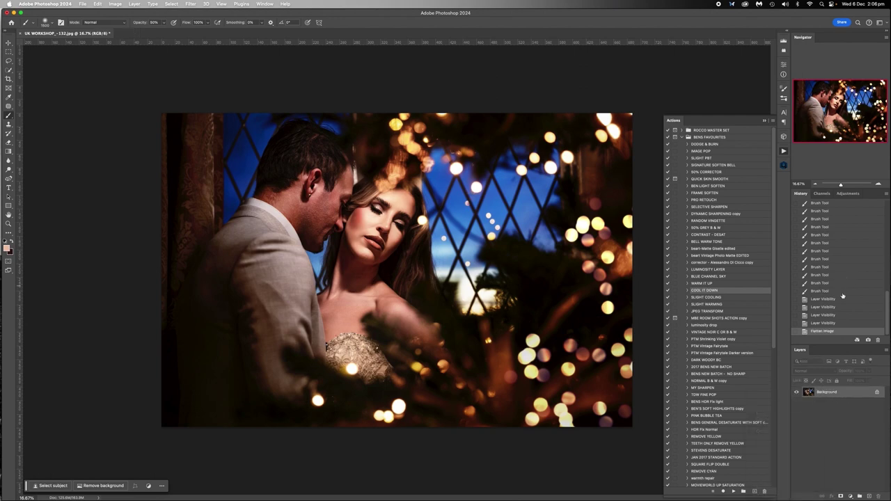
- Compare the original opening snapshot with the final flattened state in the image's history
scroll(843, 294, "up", 10)
left_click(836, 205)
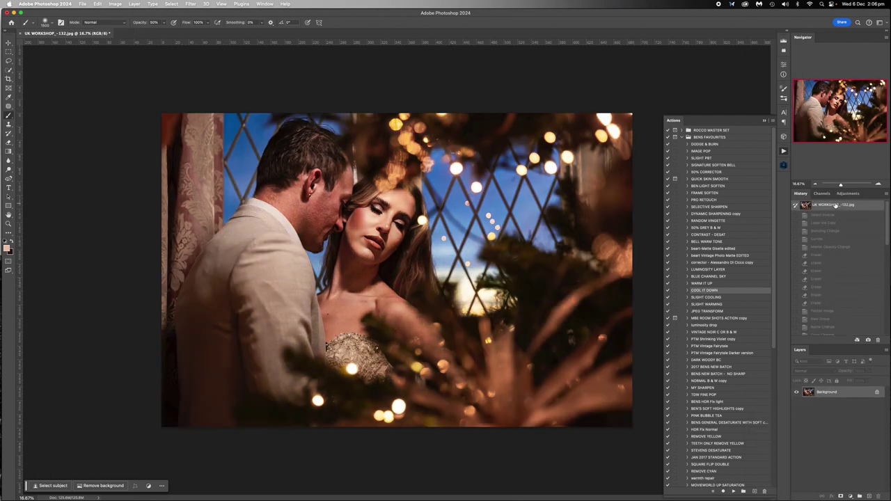
scroll(826, 264, "down", 10)
left_click(828, 332)
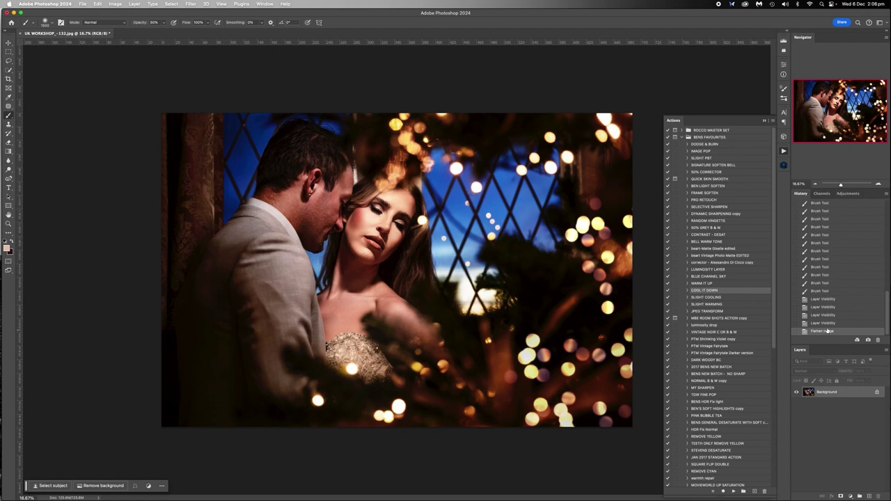
scroll(822, 244, "up", 10)
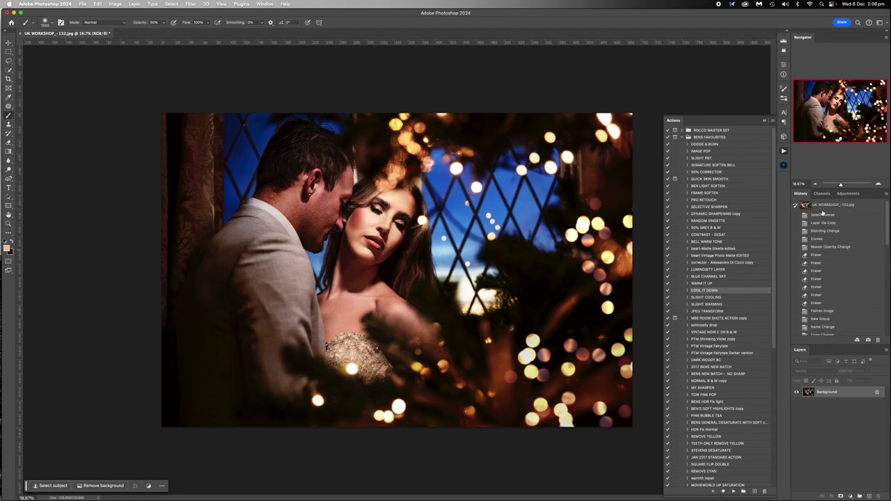
left_click(826, 205)
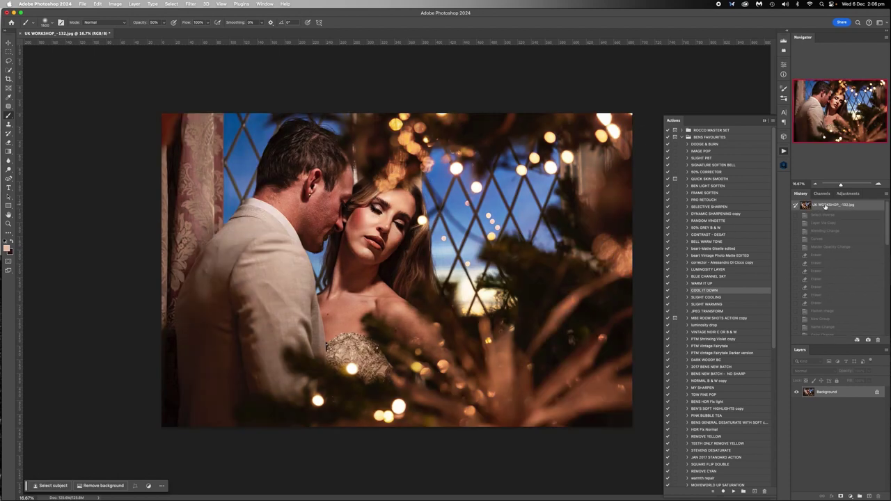
scroll(828, 279, "down", 10)
left_click(828, 332)
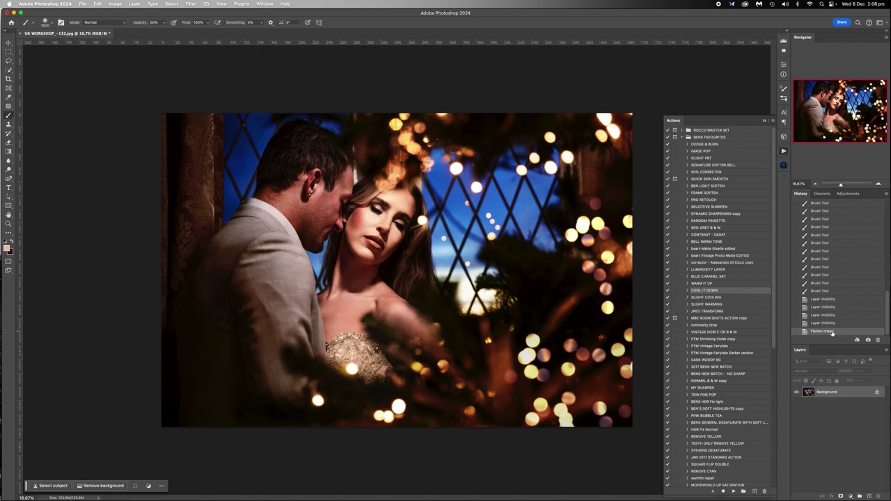
scroll(835, 211, "up", 10)
left_click(836, 206)
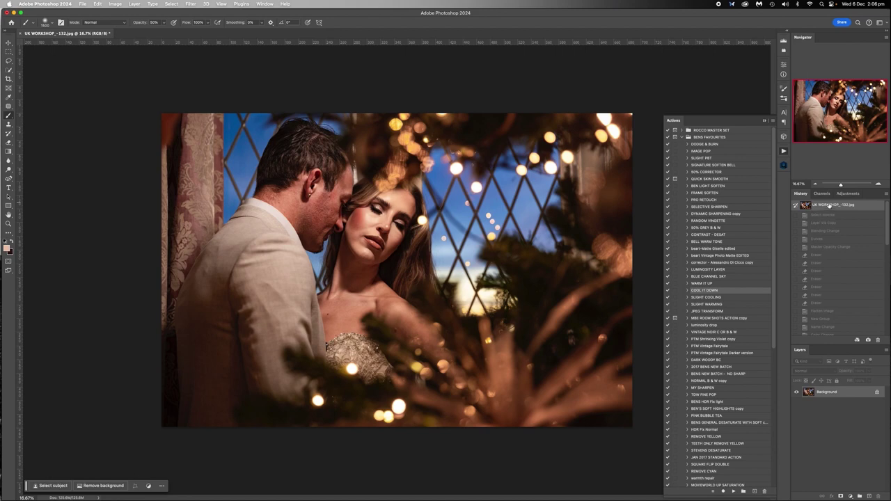
- Return to the final flattened state in the image's history and duplicate the Background layer
scroll(829, 320, "down", 10)
left_click(827, 332)
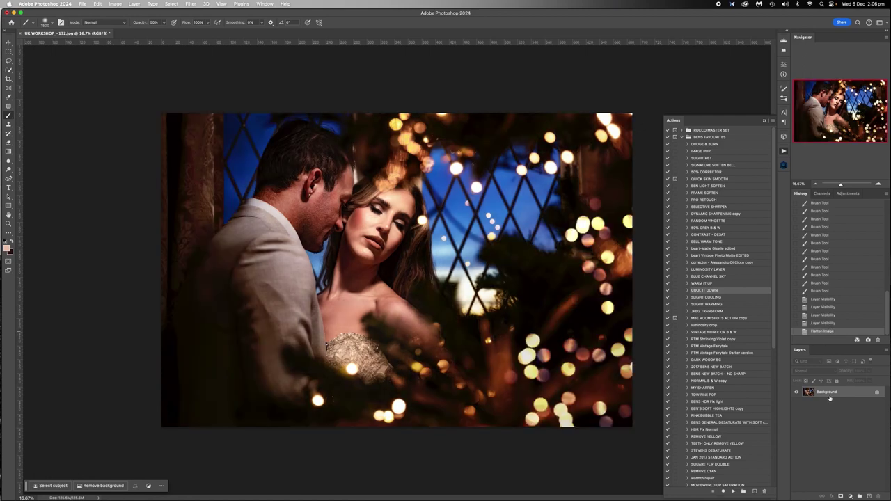
left_click_drag(829, 393, 870, 496)
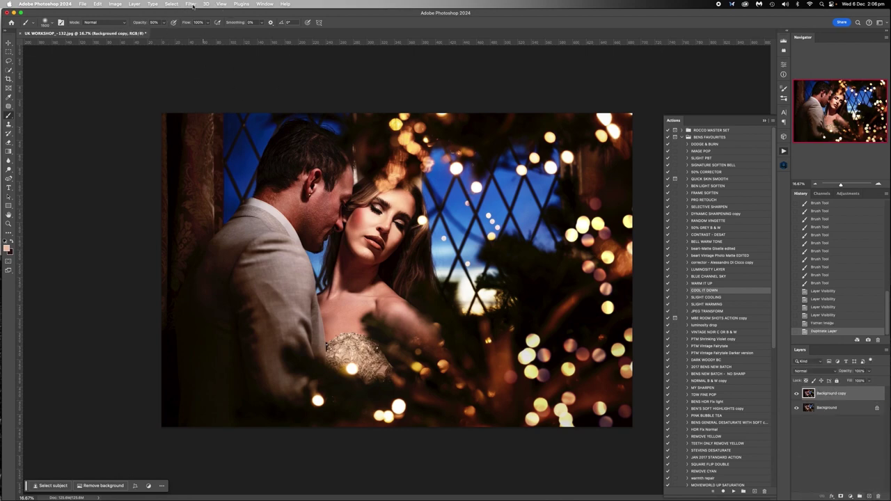
- Lower the contrast of the duplicated layer to about -28 with a Brightness/Contrast adjustment, leaving brightness at 0
left_click(114, 4)
mouse_move(125, 26)
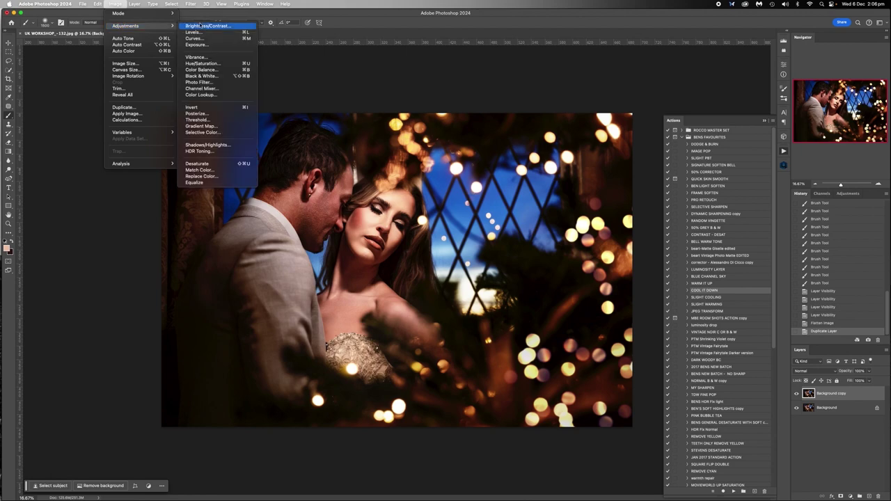
left_click(201, 26)
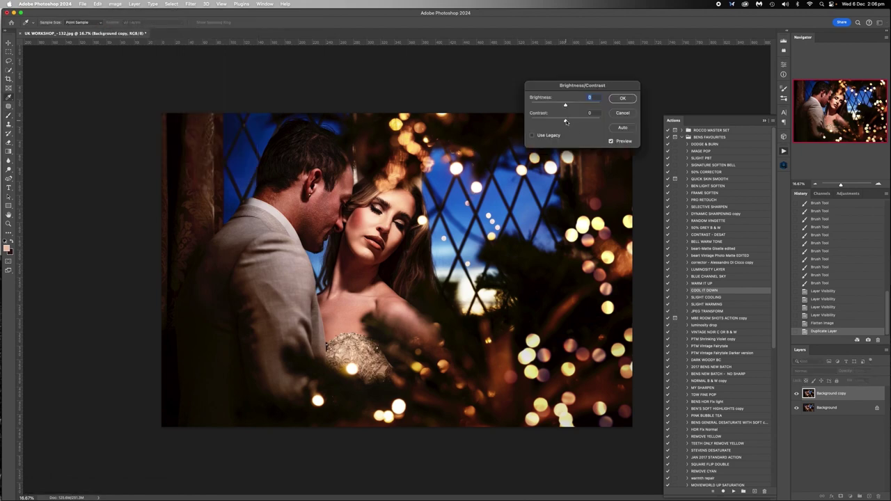
mouse_move(566, 121)
left_mouse_down()
mouse_move(530, 121)
mouse_move(581, 125)
mouse_move(491, 128)
mouse_move(644, 132)
mouse_move(447, 133)
mouse_move(645, 131)
mouse_move(544, 124)
mouse_move(555, 126)
left_mouse_up()
left_click_drag(558, 122, 565, 122)
left_click_drag(566, 122, 544, 121)
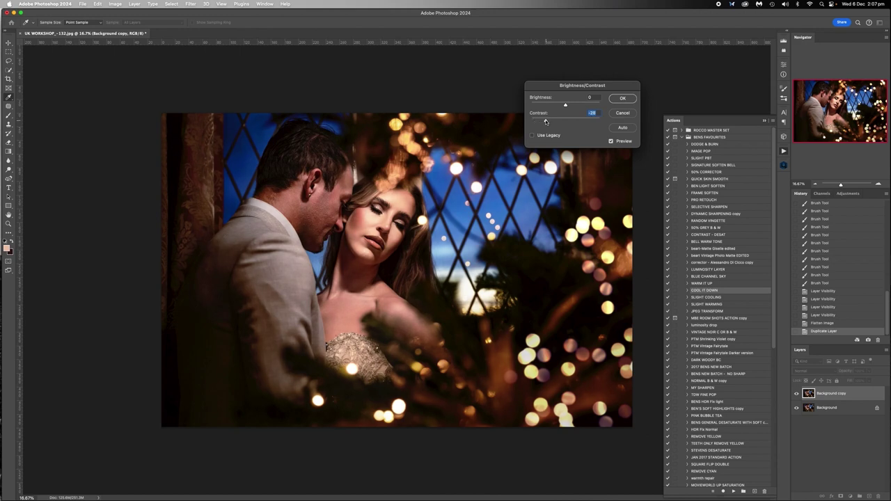
left_click(623, 98)
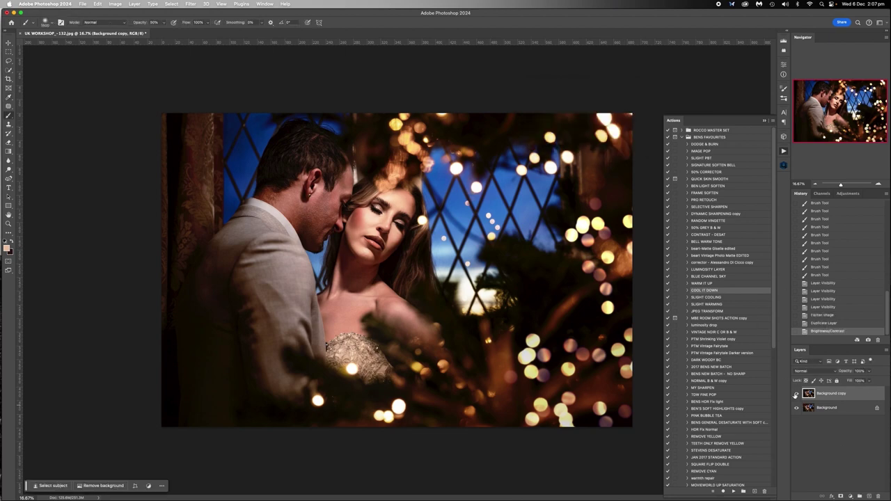
- Compare the portrait with and without the reduced-contrast layer by toggling that layer's visibility
left_click(795, 395)
left_click(795, 395)
left_click(796, 395)
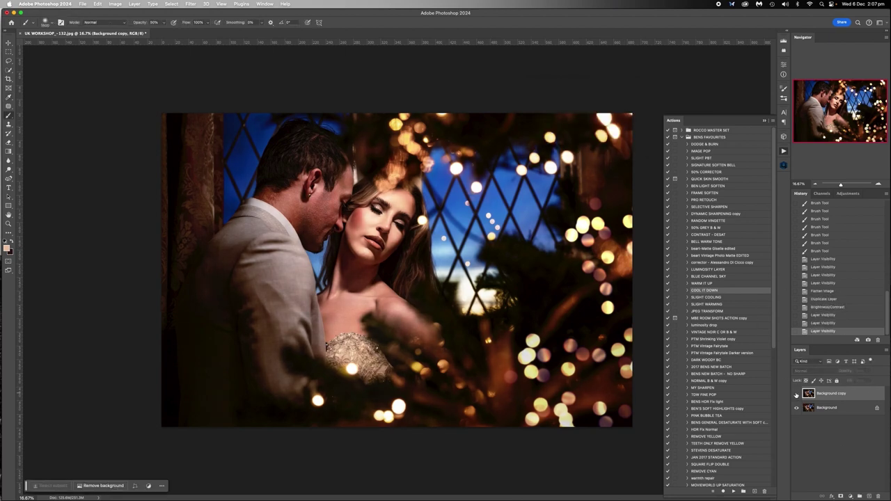
left_click(795, 394)
left_click(795, 394)
left_click(796, 395)
left_click(795, 395)
left_click(796, 394)
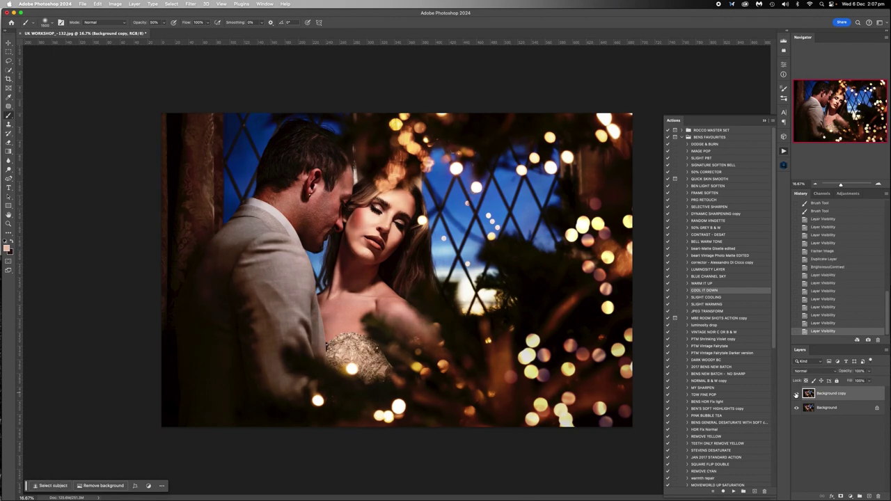
- Add a layer mask to the reduced-contrast layer and paint black at 100% opacity over the bride's face, neck and chest
left_click(841, 495)
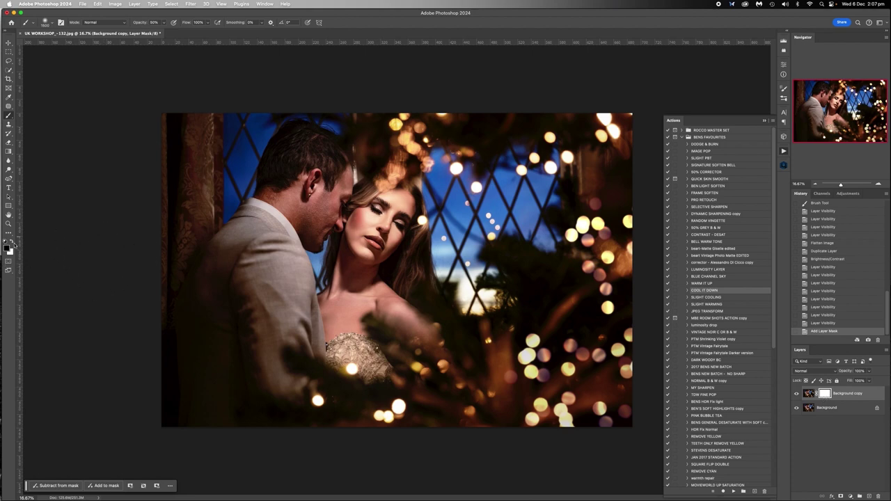
left_click(164, 24)
left_click(389, 216)
left_click_drag(386, 216, 379, 223)
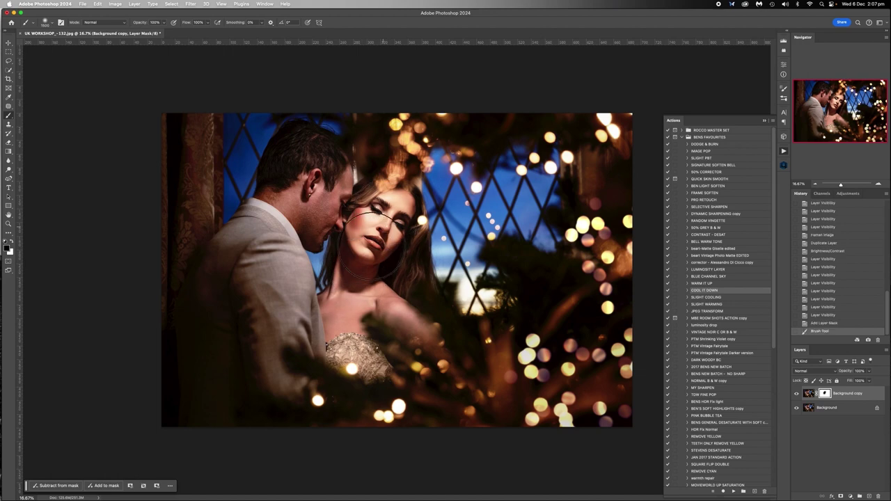
left_click_drag(354, 295, 348, 334)
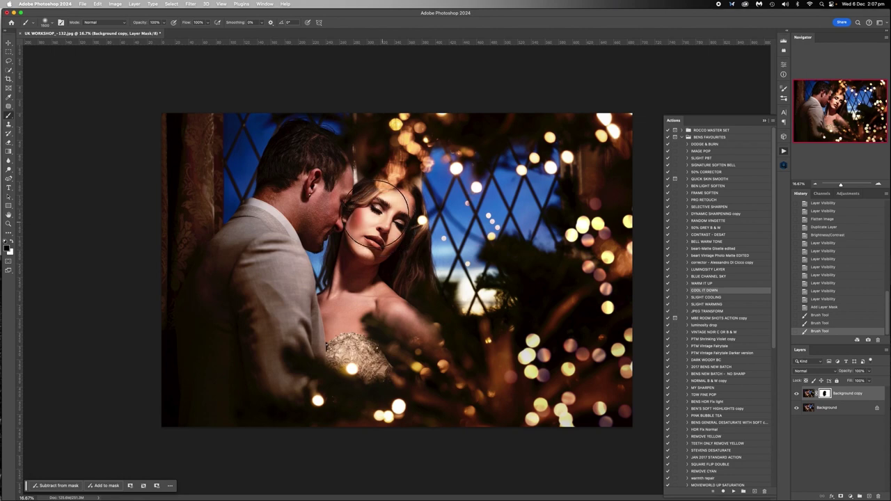
left_click(367, 273)
- Flatten the image and close it, saving the changes as a Baseline ("Standard") JPEG at Maximum quality 12
right_click(827, 409)
left_click(807, 478)
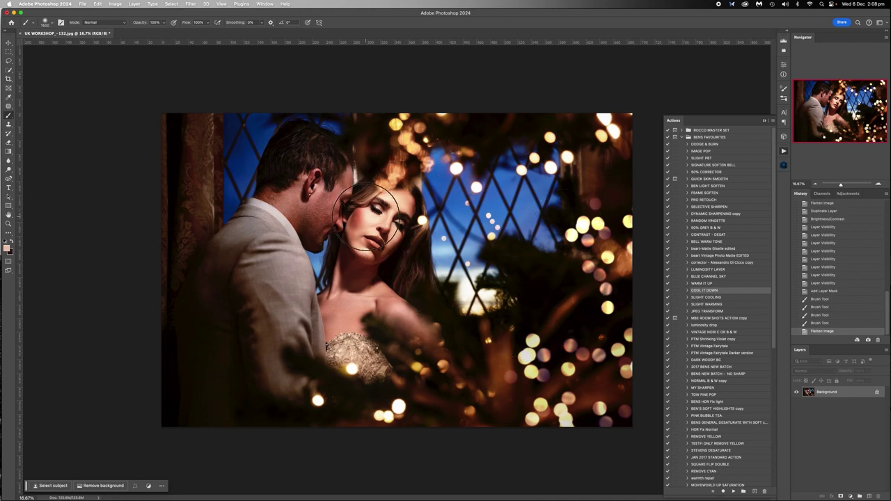
left_click(20, 34)
left_click(456, 175)
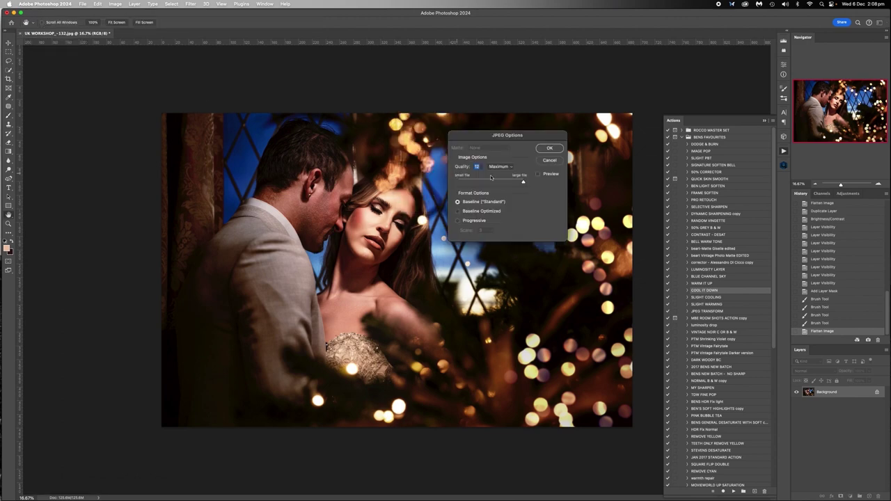
left_click(549, 148)
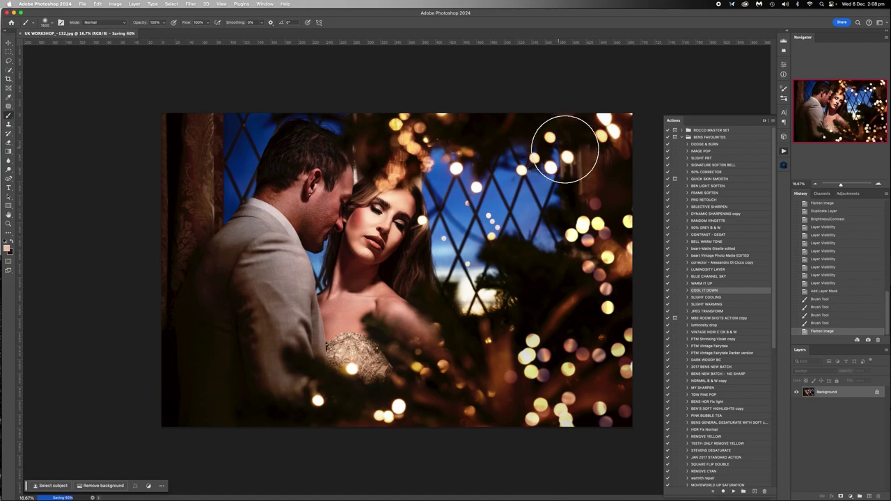